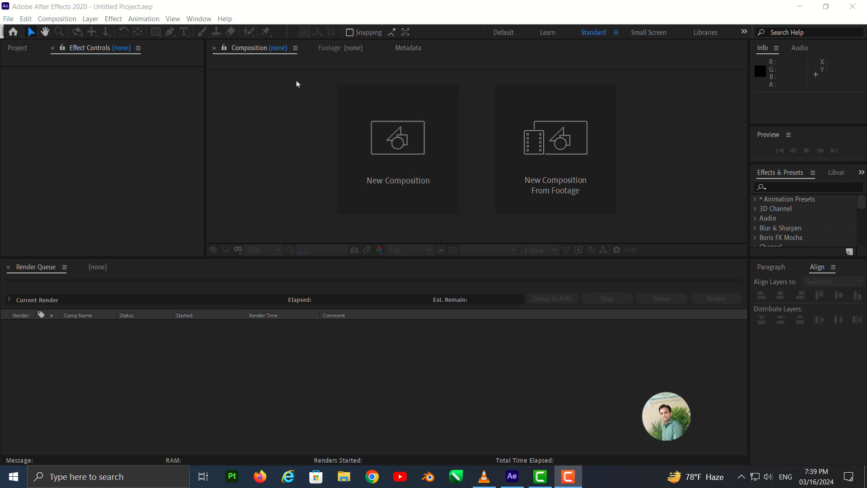
- Create a 1920×1080, 10-second composition named 'Split Animation'
left_click(359, 161)
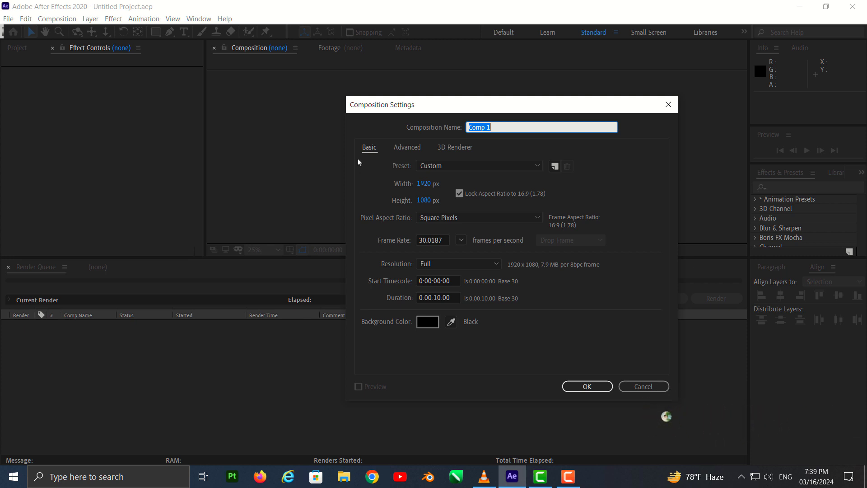
type("Split Animation")
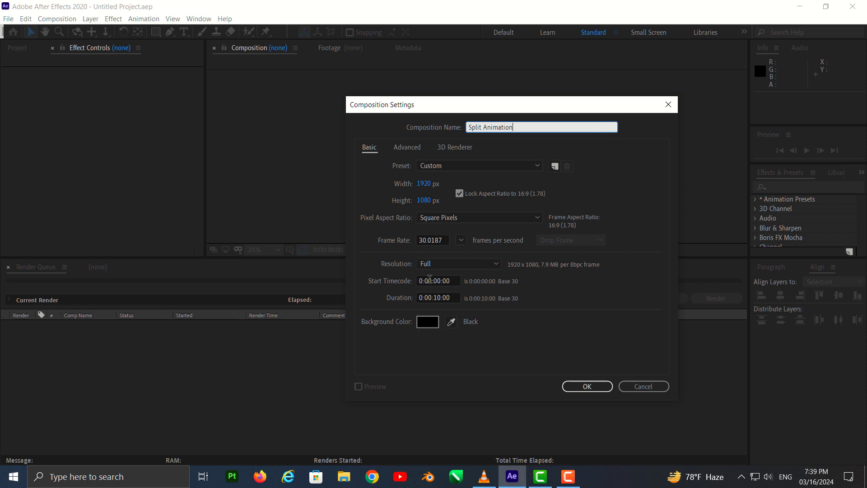
left_click(578, 391)
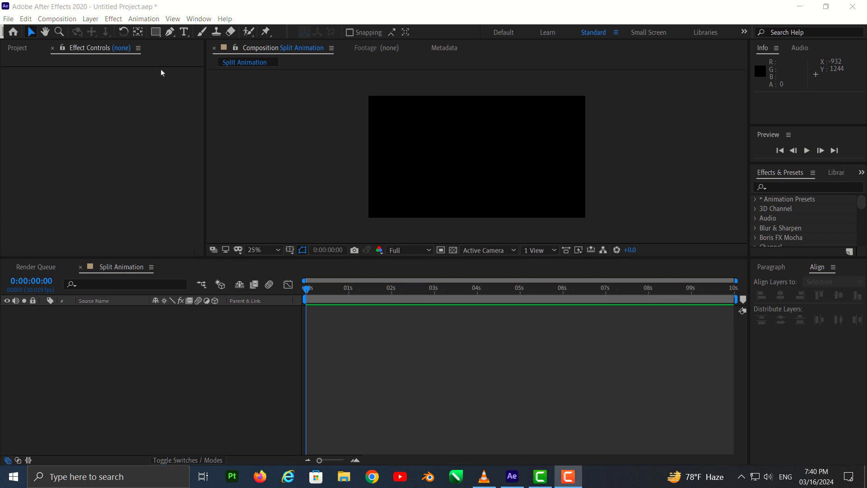
- Add a new text layer and type 'thinking' in white Montserrat Bold
right_click(122, 329)
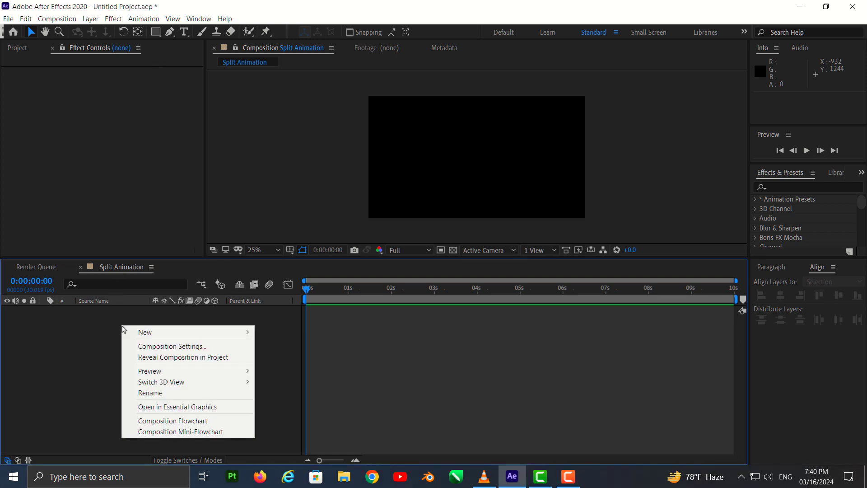
mouse_move(184, 338)
left_click(298, 348)
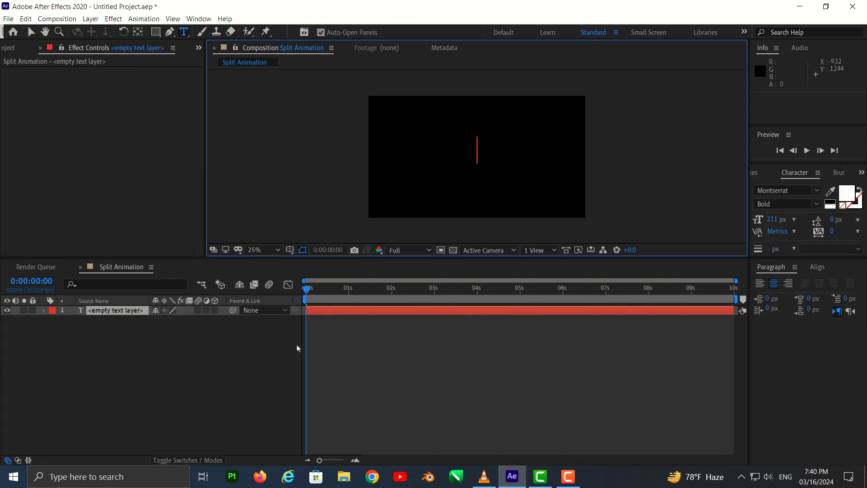
type("think")
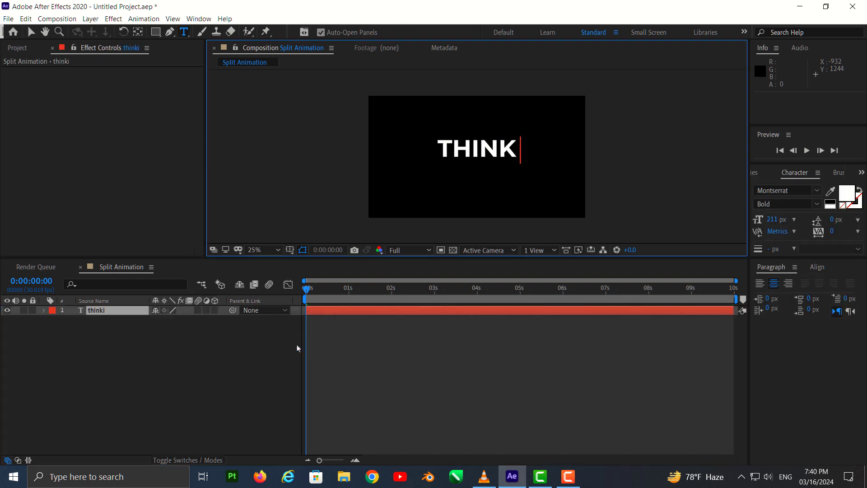
type("ing")
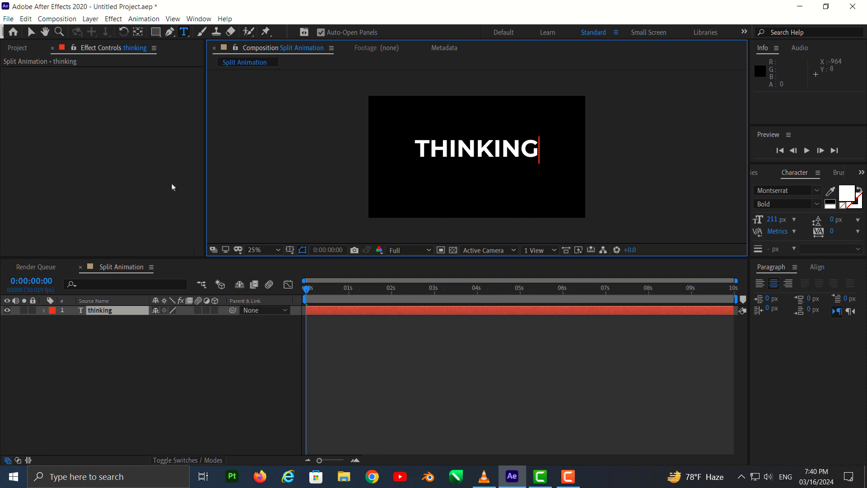
- Finish the THINKING text and centre it horizontally and vertically in the composition
left_click(30, 38)
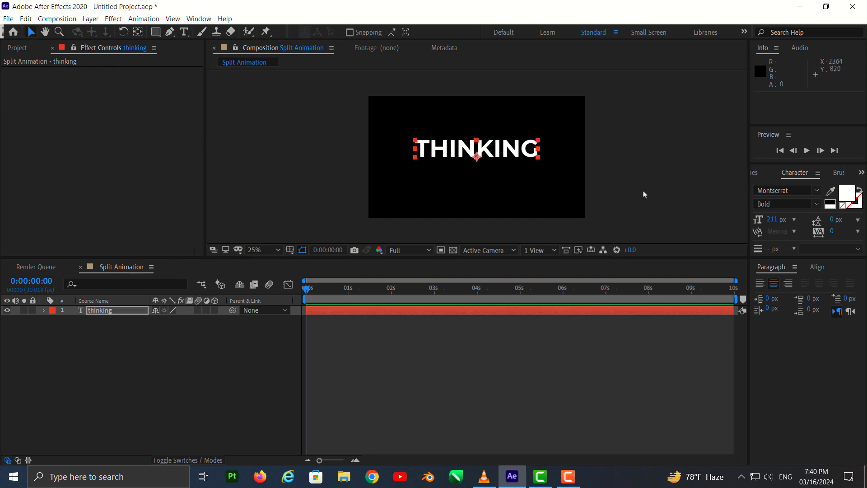
left_click(817, 267)
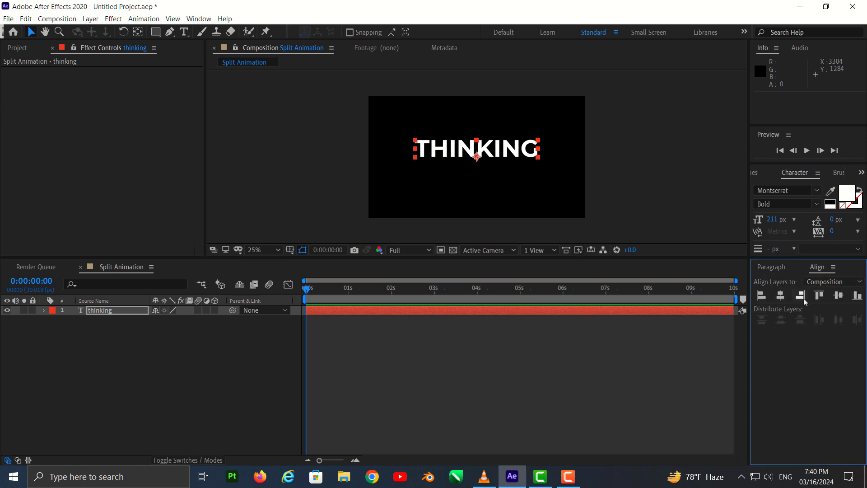
left_click(782, 297)
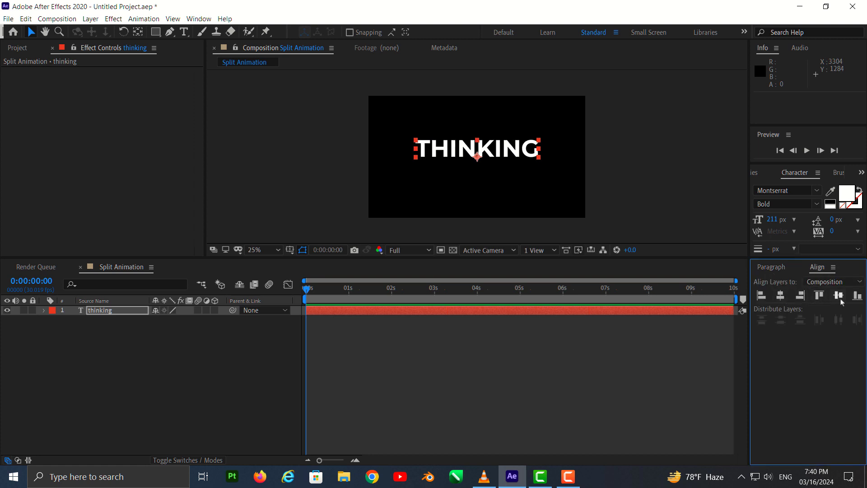
left_click(838, 296)
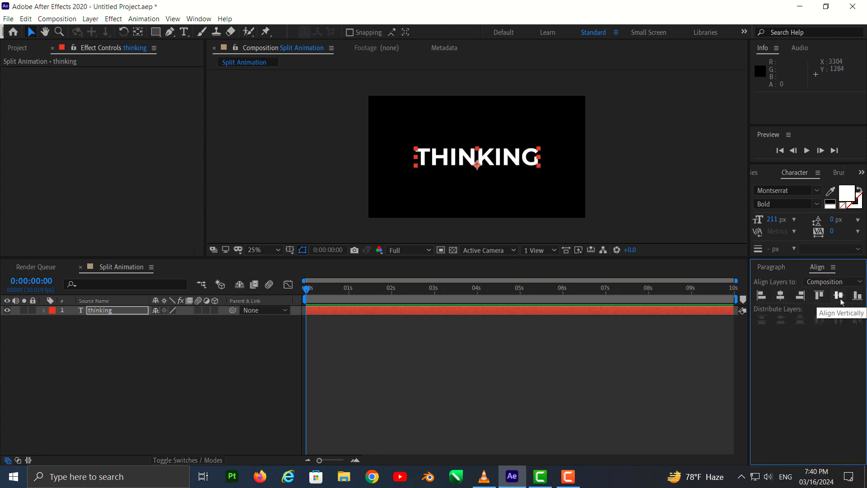
- Show Title/Action Safe guides over the composition viewer
left_click(199, 18)
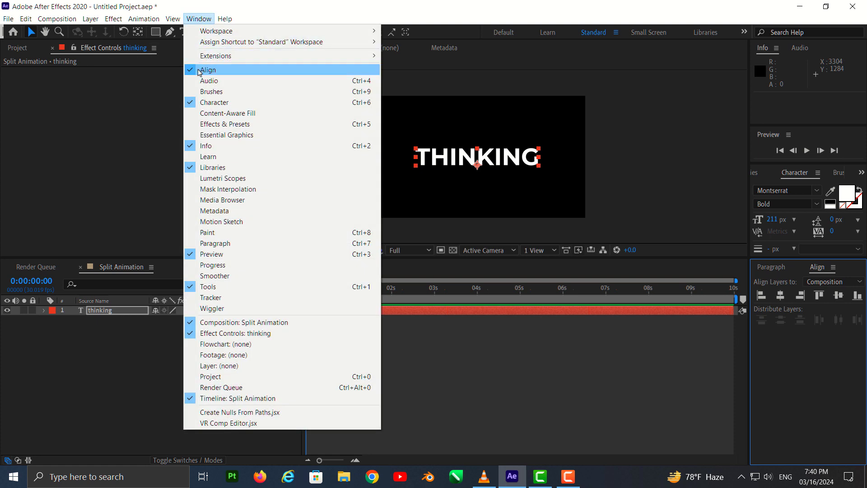
left_click(132, 193)
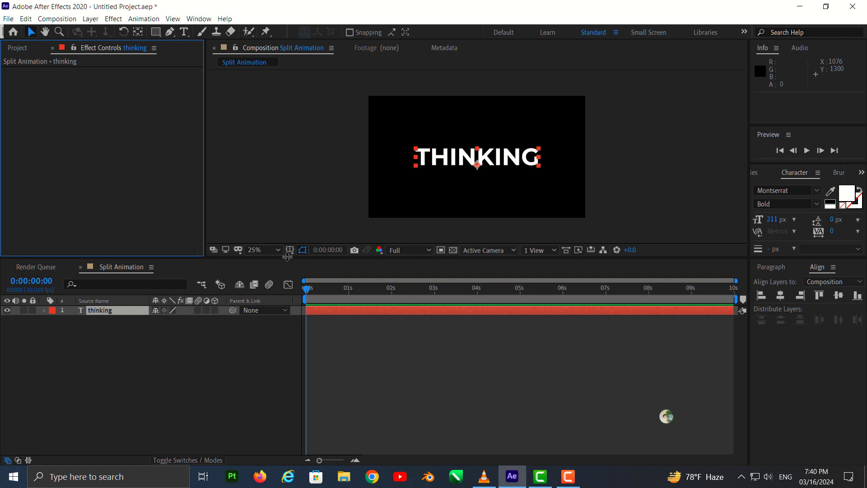
left_click(289, 250)
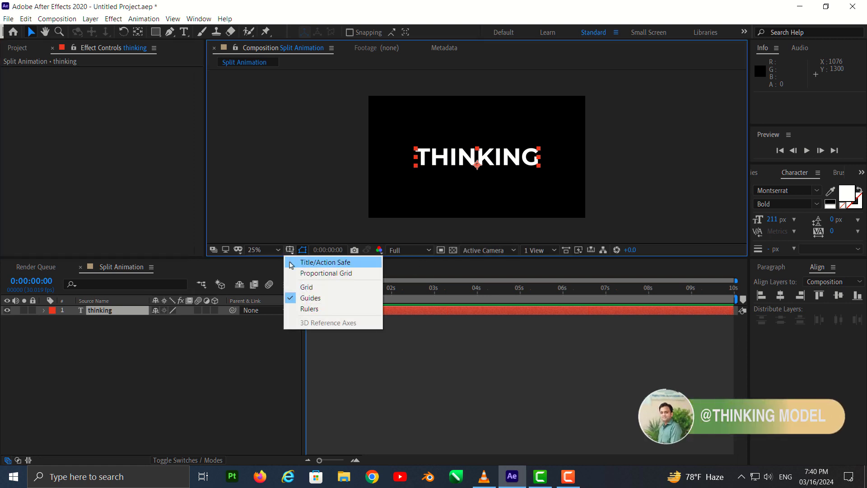
left_click(291, 263)
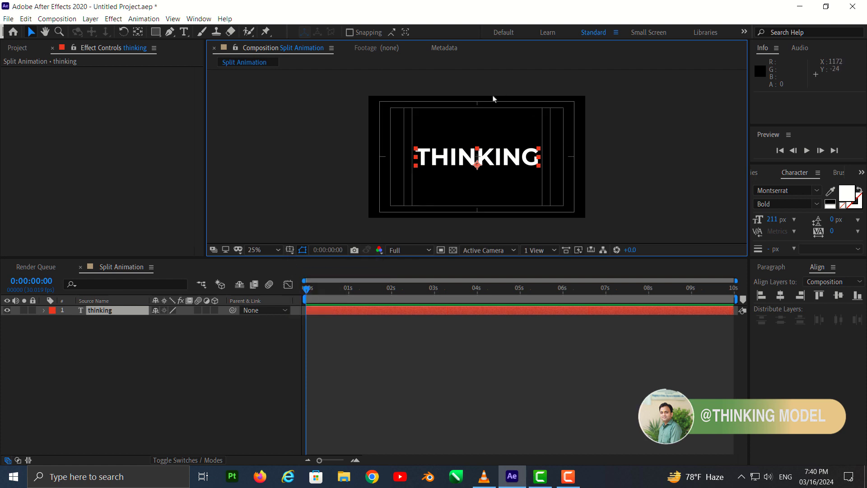
key("period")
key("period")
key("comma")
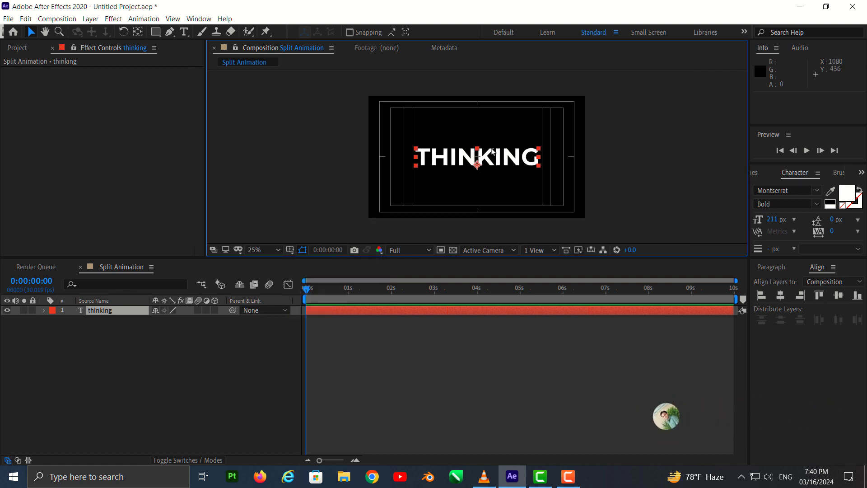
- Add a Position animator to THINKING, then add Opacity and Tracking to Animator 1
left_click(43, 310)
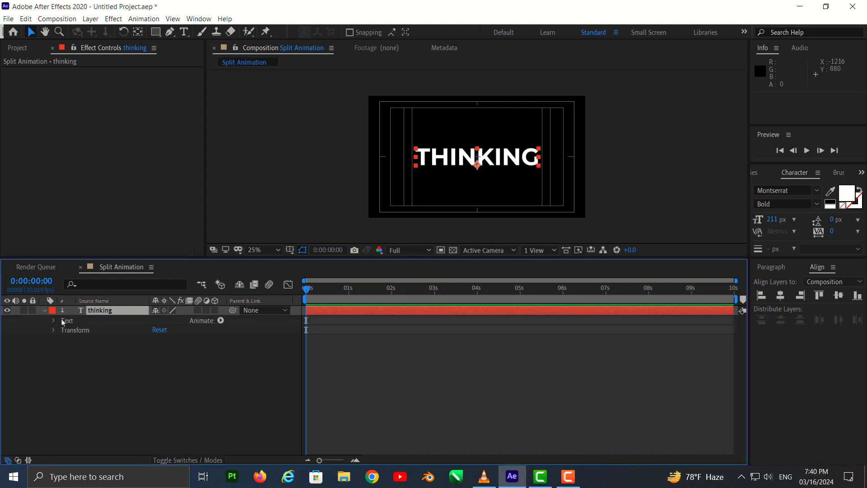
left_click(220, 321)
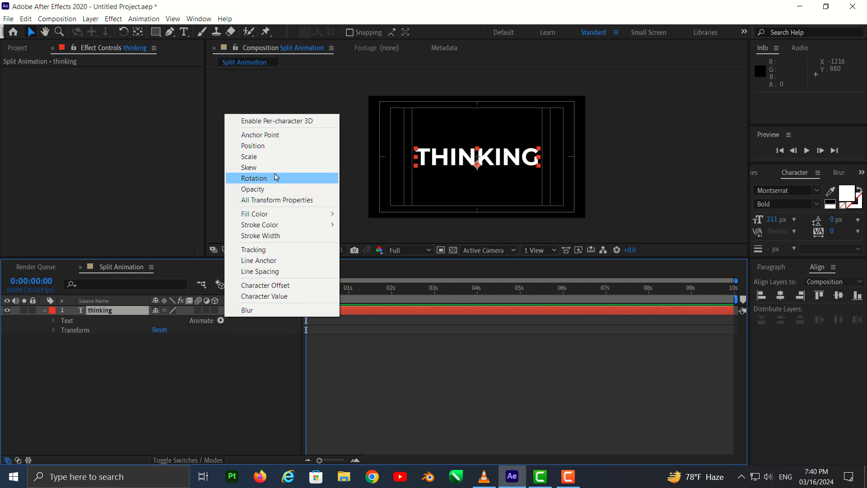
left_click(268, 145)
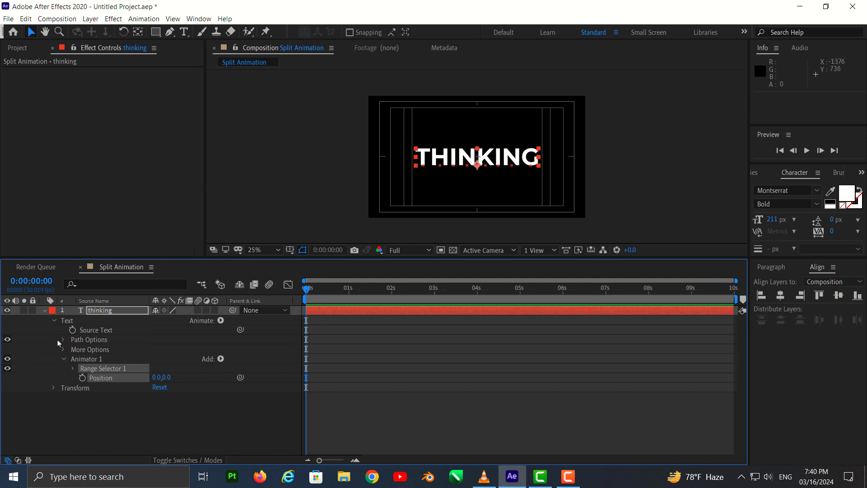
left_click(221, 360)
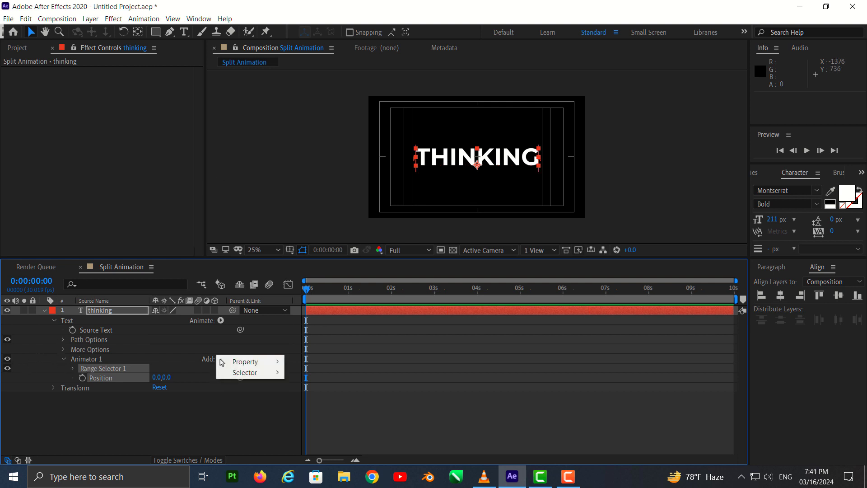
mouse_move(248, 363)
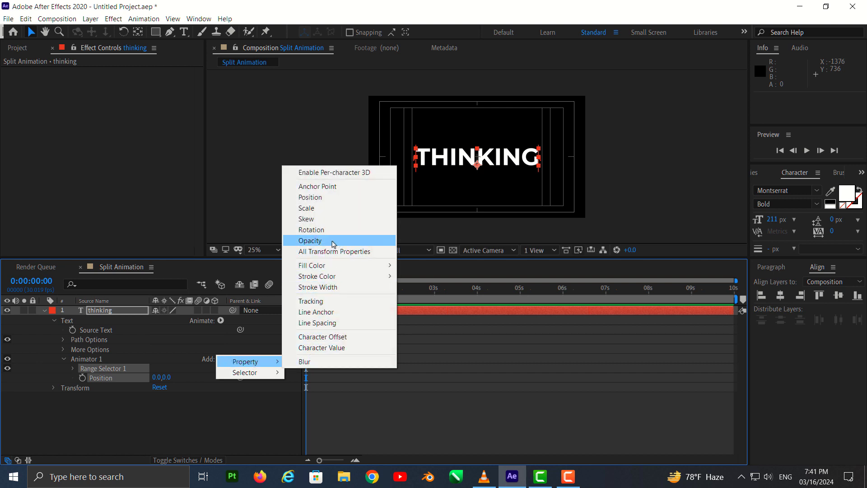
left_click(334, 243)
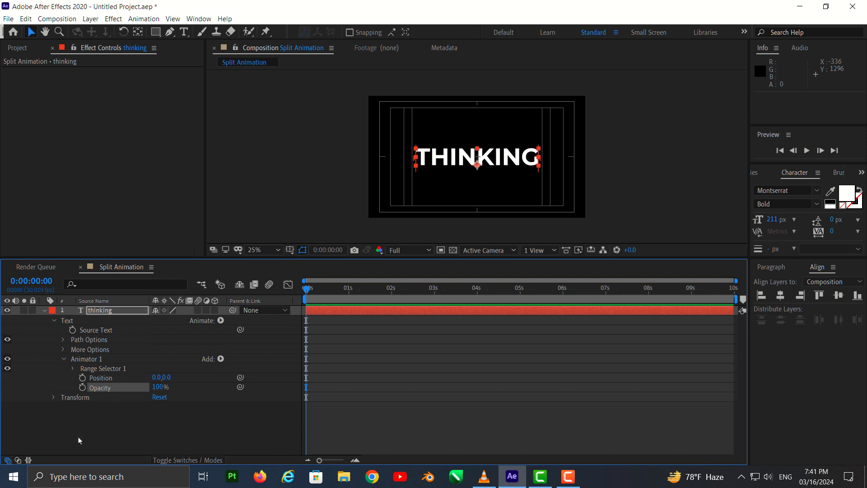
left_click(220, 358)
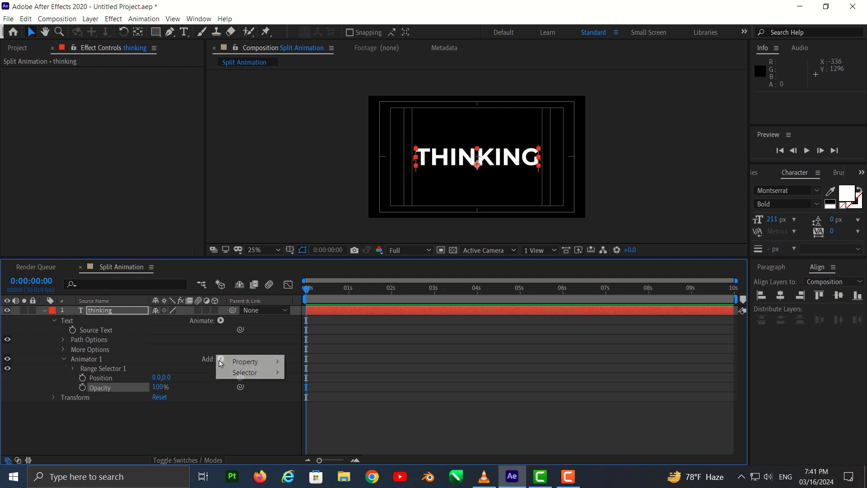
mouse_move(227, 365)
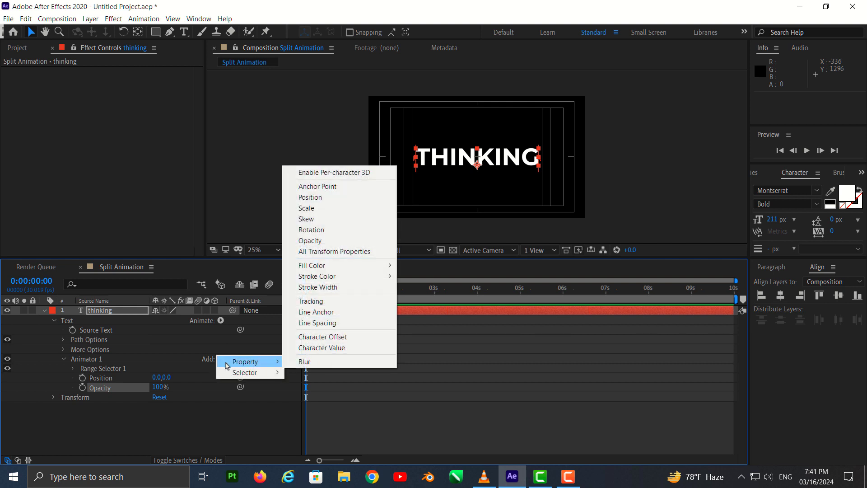
left_click(341, 304)
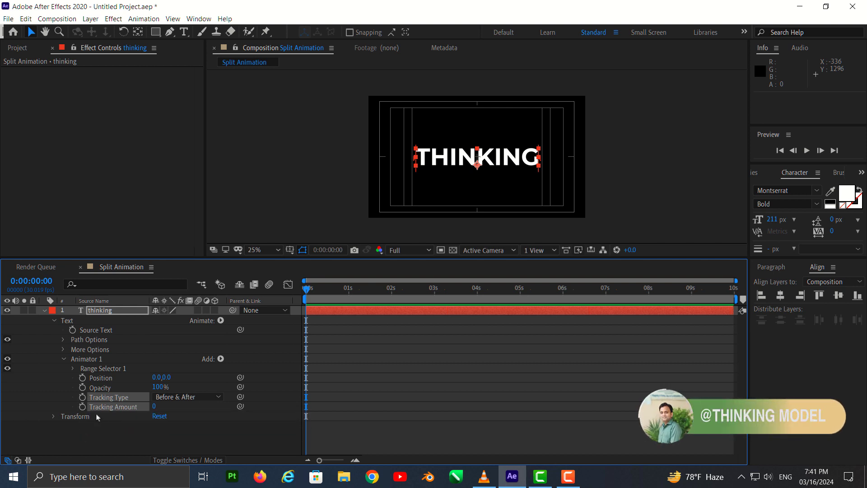
- Set Animator 1 Position to 0,60, Tracking Amount to -150 and Opacity to 0%
left_click(167, 377)
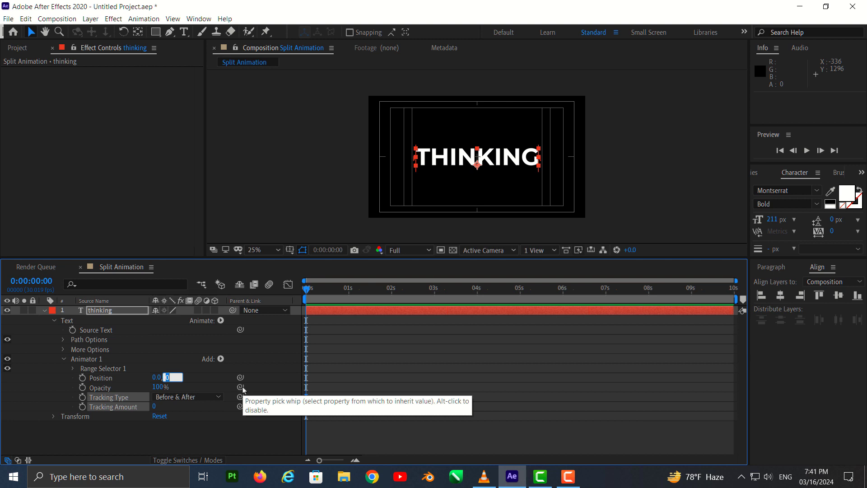
type("60.0")
key("Return")
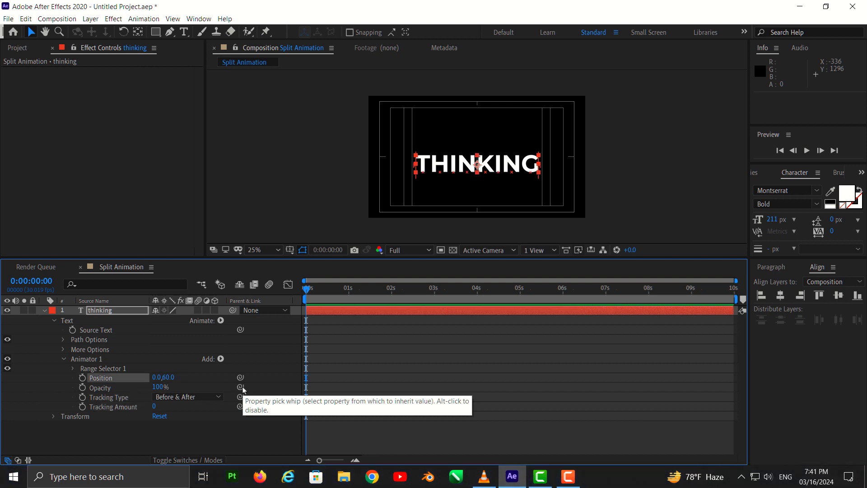
left_click(154, 406)
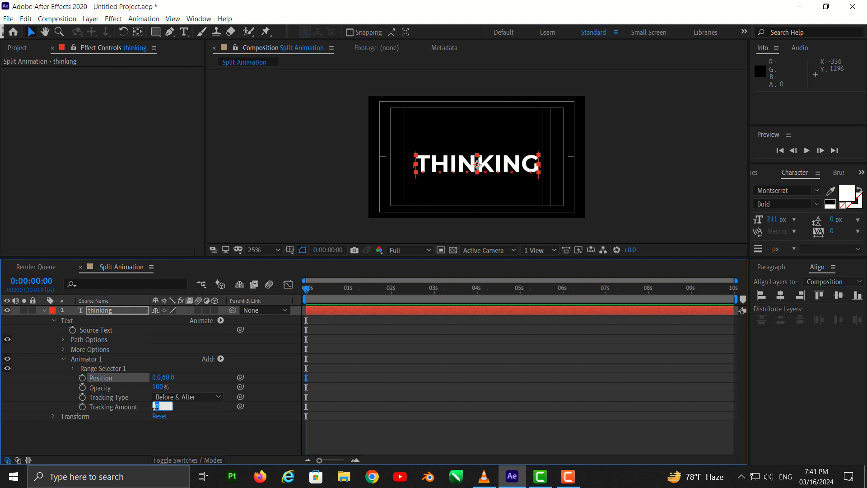
key("BackSpace")
type("15")
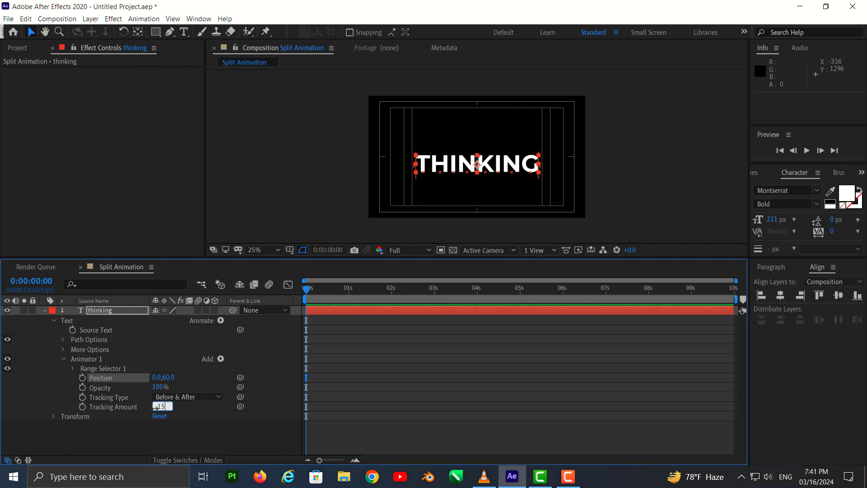
type("-150")
key("Return")
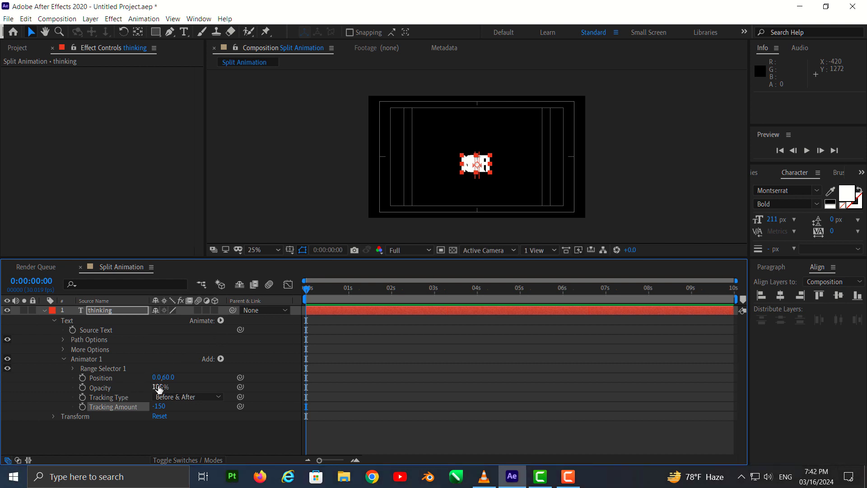
left_click_drag(156, 387, 87, 387)
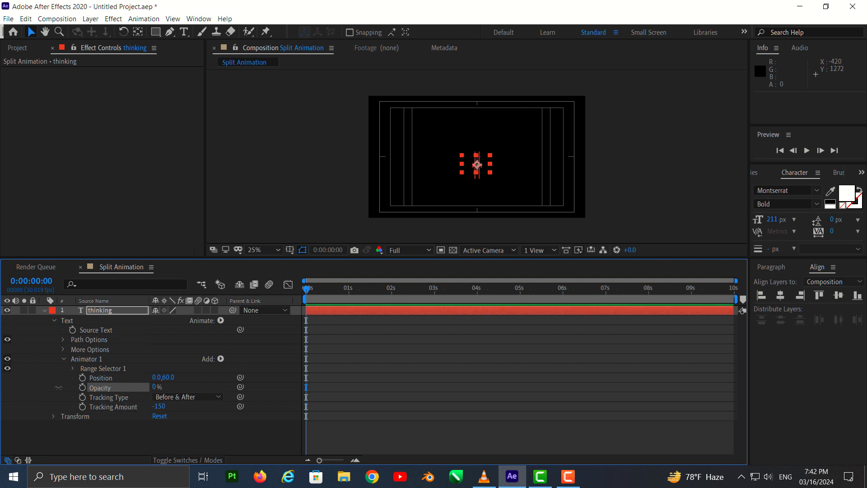
left_click(73, 369)
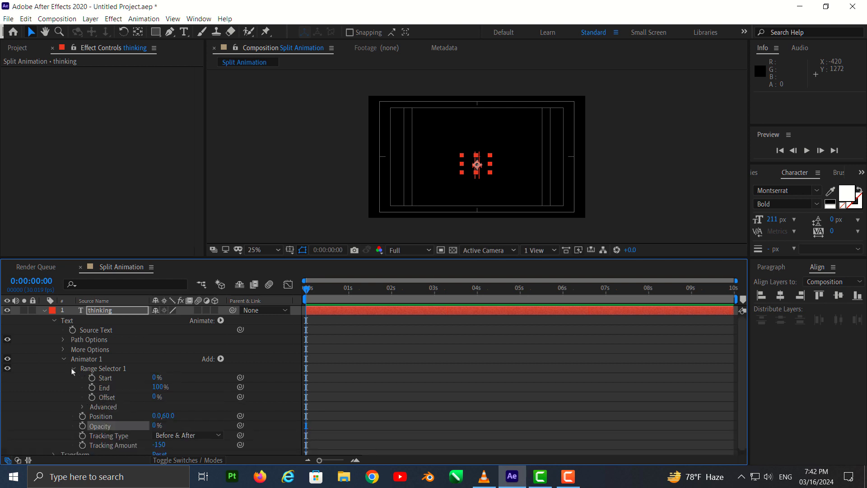
- Keyframe Range Selector Start from 0% at 0 s to 100% at frame 14, then preview
left_click(92, 378)
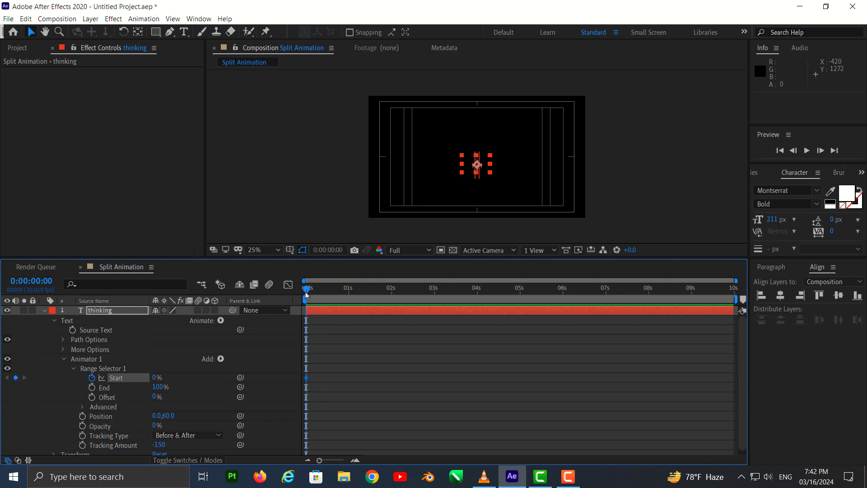
left_click_drag(306, 291, 331, 292)
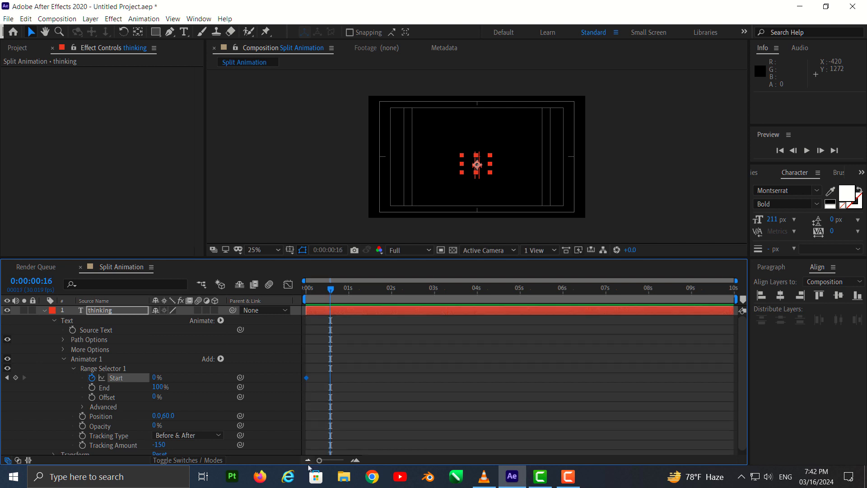
left_click_drag(319, 460, 342, 464)
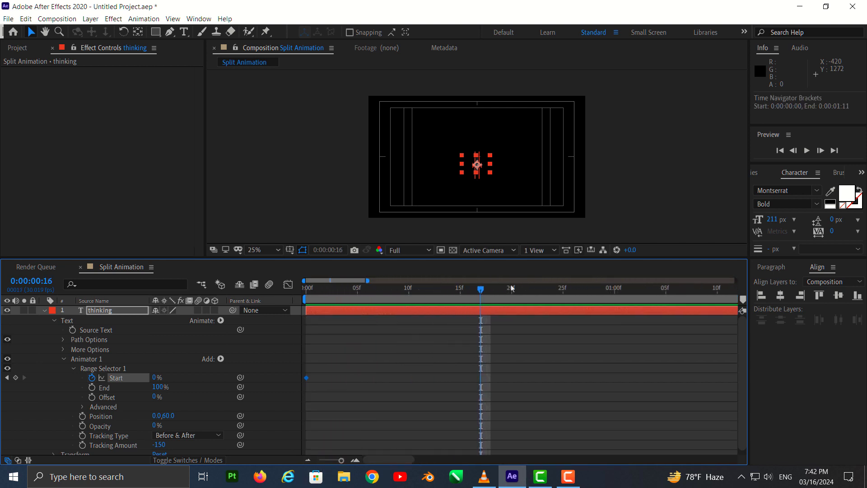
left_click_drag(480, 289, 459, 289)
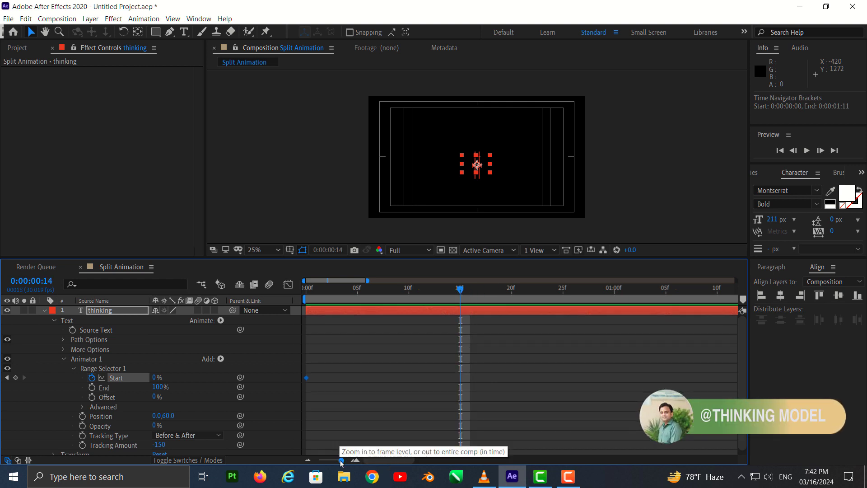
left_click_drag(341, 460, 319, 462)
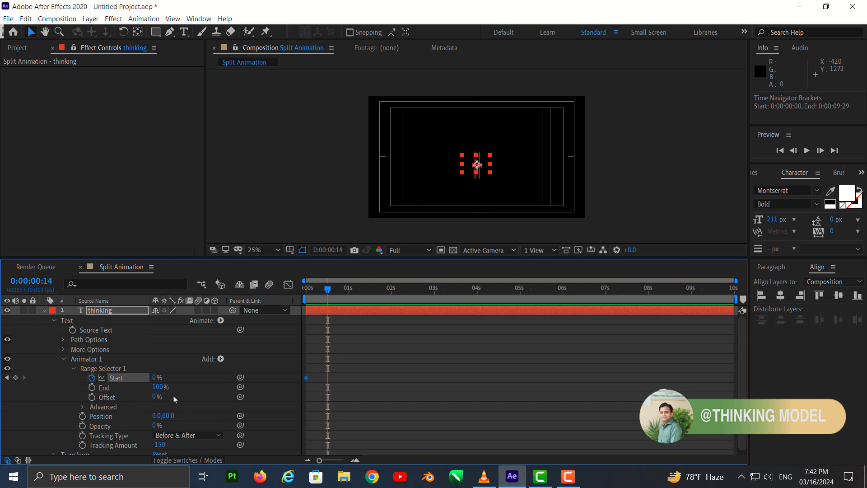
left_click_drag(156, 379, 201, 380)
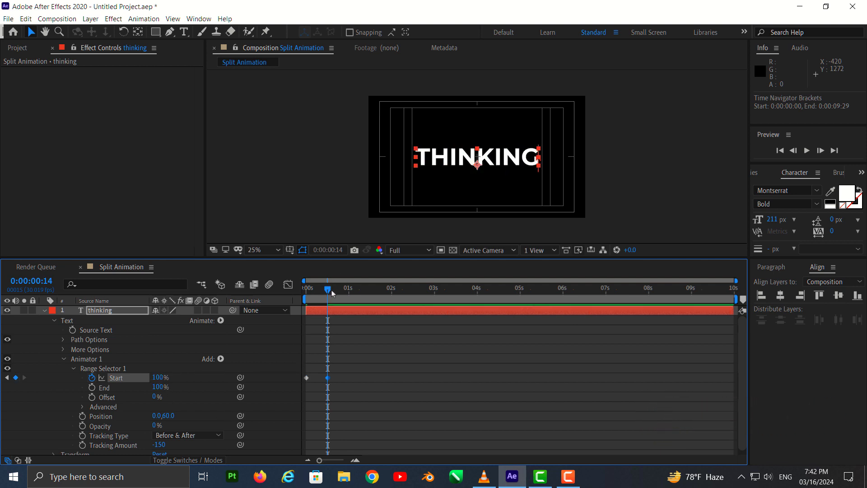
left_click_drag(328, 292, 303, 294)
key("space")
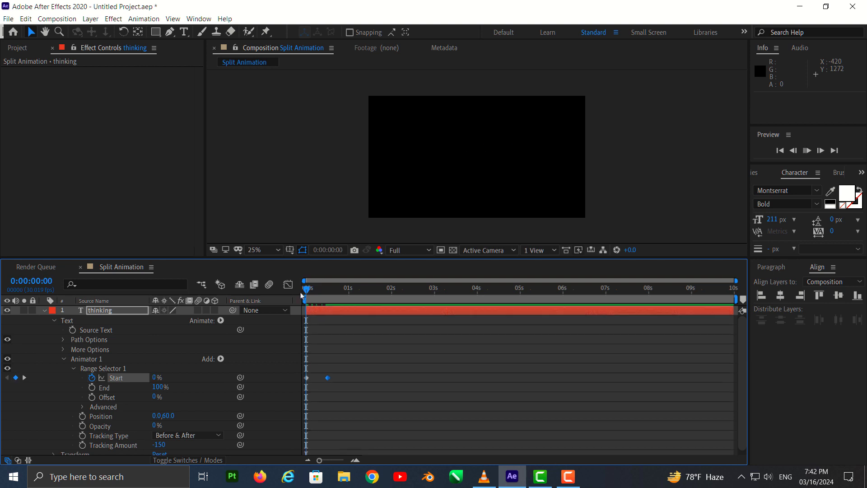
key("space")
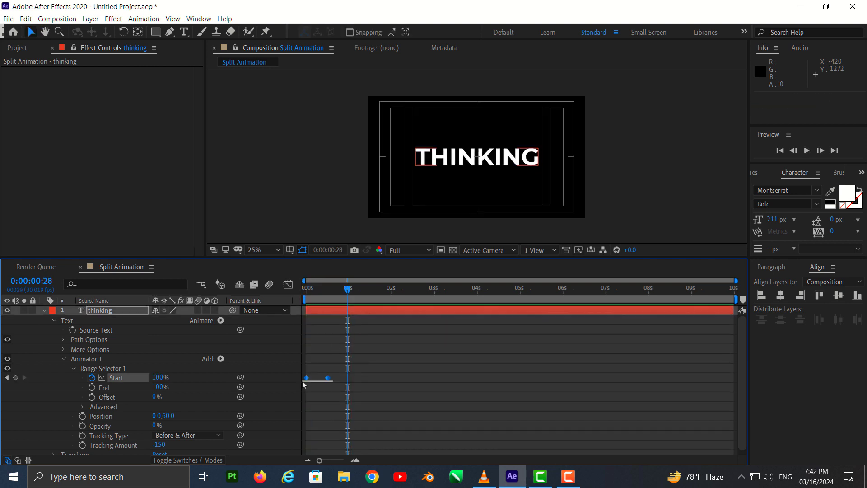
- Apply Easy Ease to both Start keyframes
left_click_drag(303, 385, 333, 373)
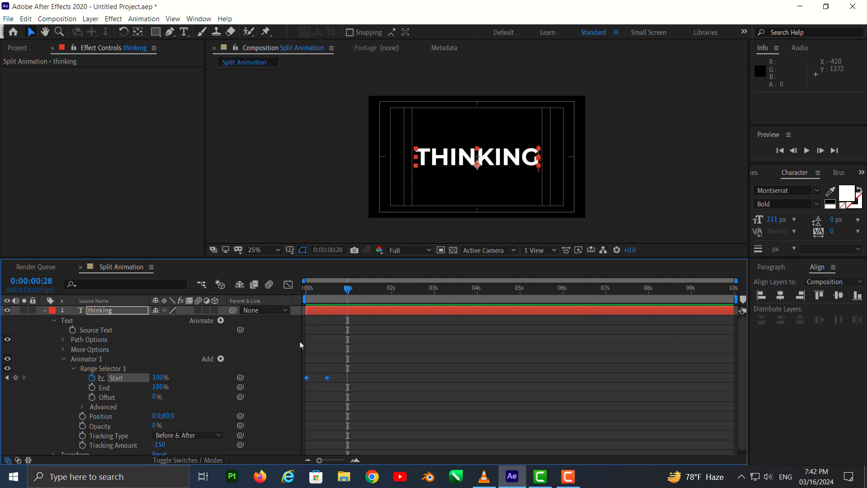
right_click(327, 378)
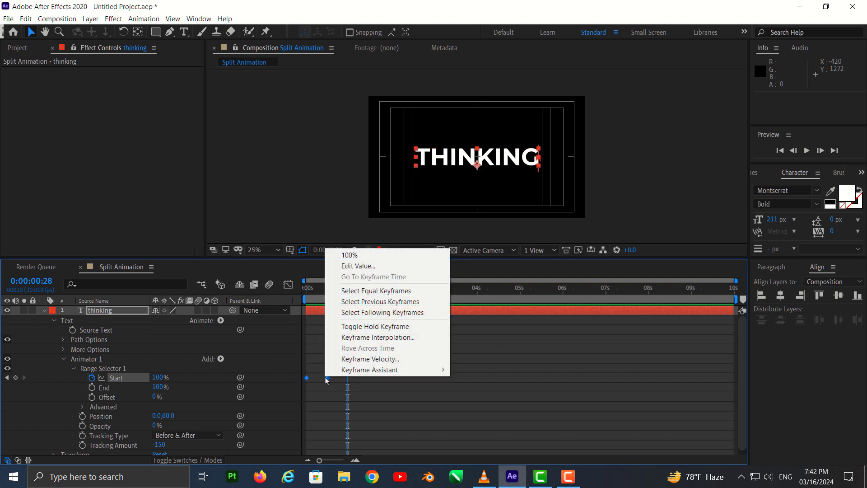
mouse_move(401, 372)
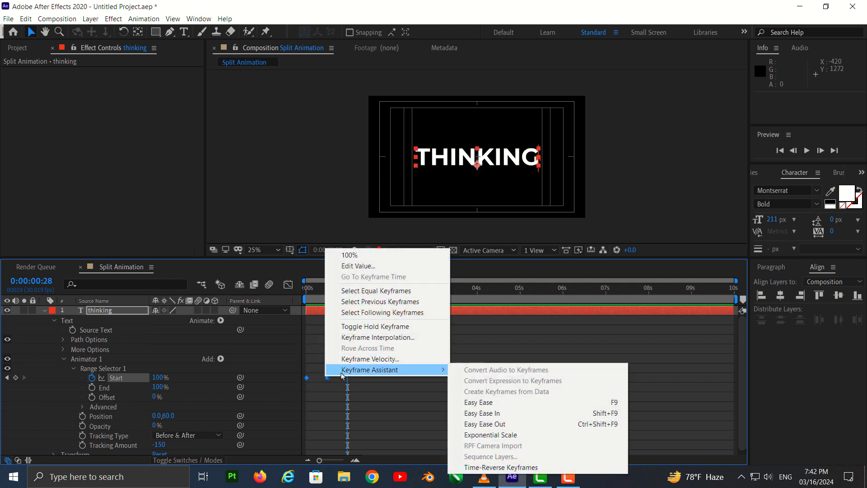
left_click(504, 405)
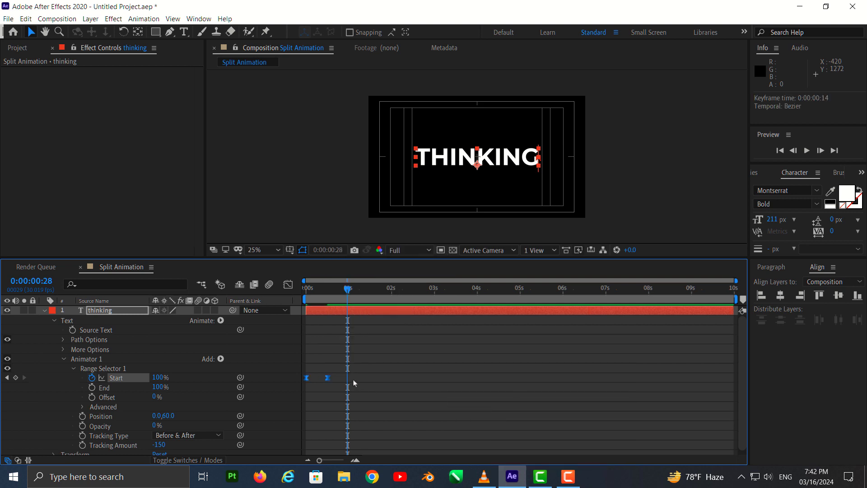
- Drag both Start keyframes' influence to 100% in the speed graph, then preview the reveal
left_click(288, 285)
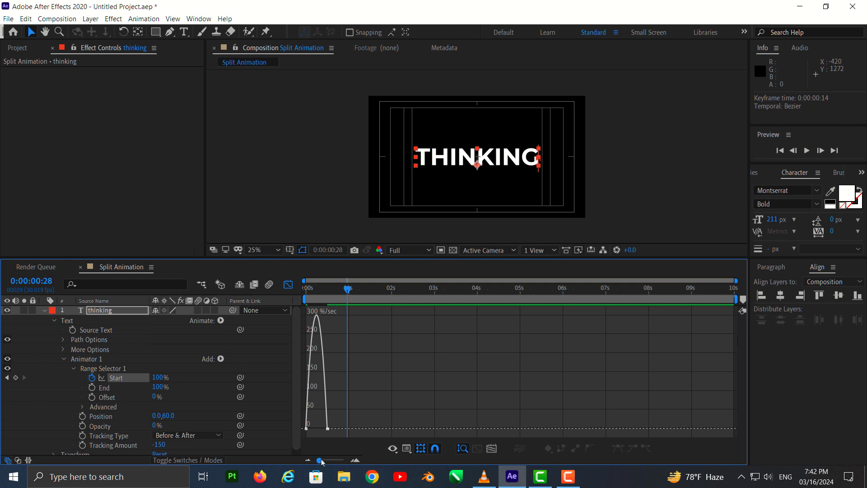
mouse_move(319, 460)
left_mouse_down()
mouse_move(350, 461)
mouse_move(333, 461)
left_mouse_up()
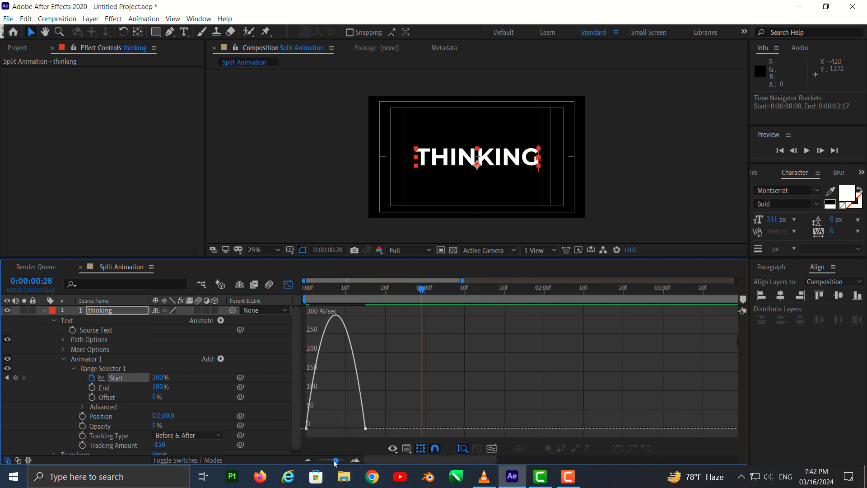
right_click(348, 429)
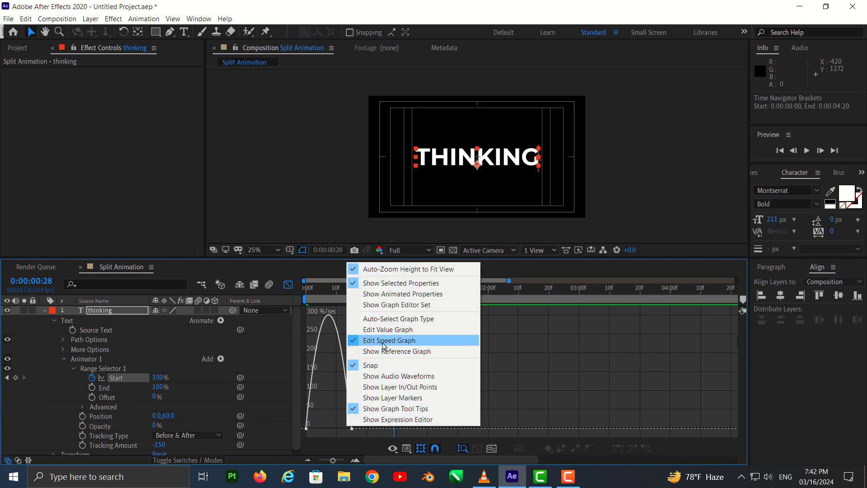
left_click(546, 372)
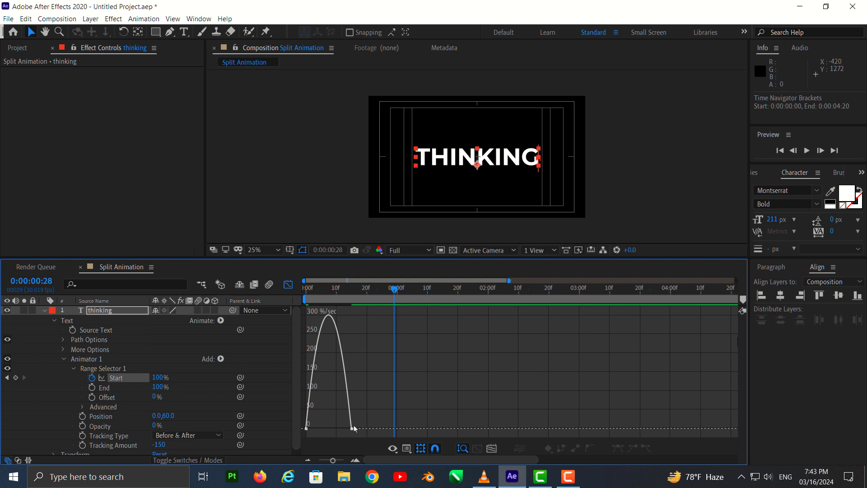
left_click_drag(366, 423, 328, 429)
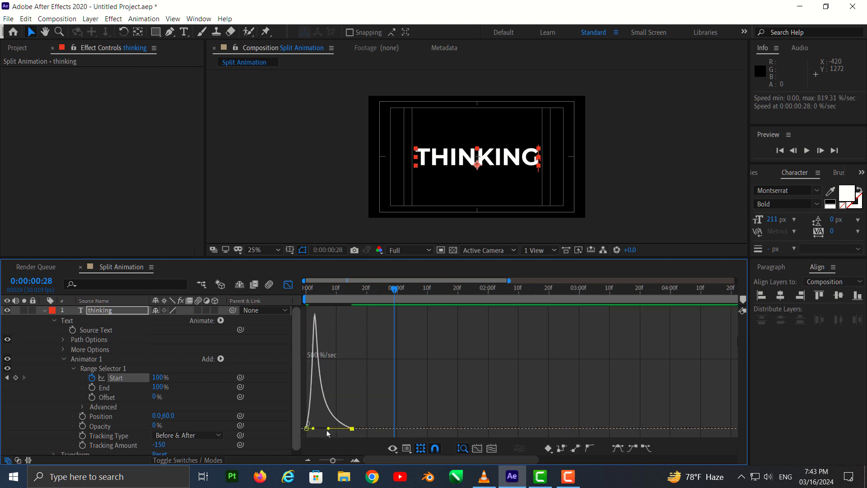
mouse_move(320, 436)
left_mouse_down()
mouse_move(296, 420)
mouse_move(328, 428)
left_mouse_up()
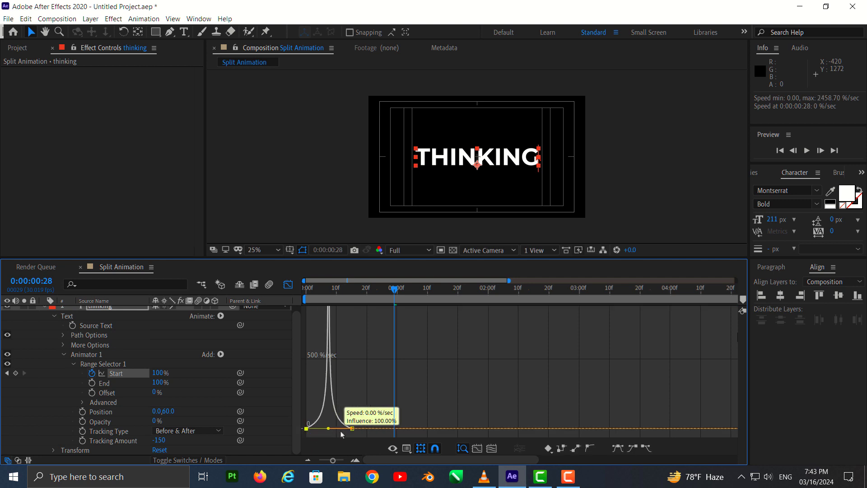
left_click_drag(394, 291, 274, 297)
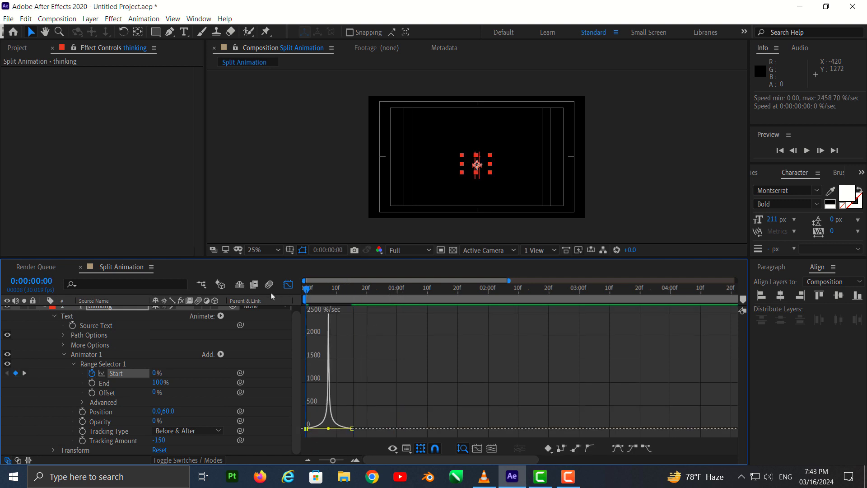
key("space")
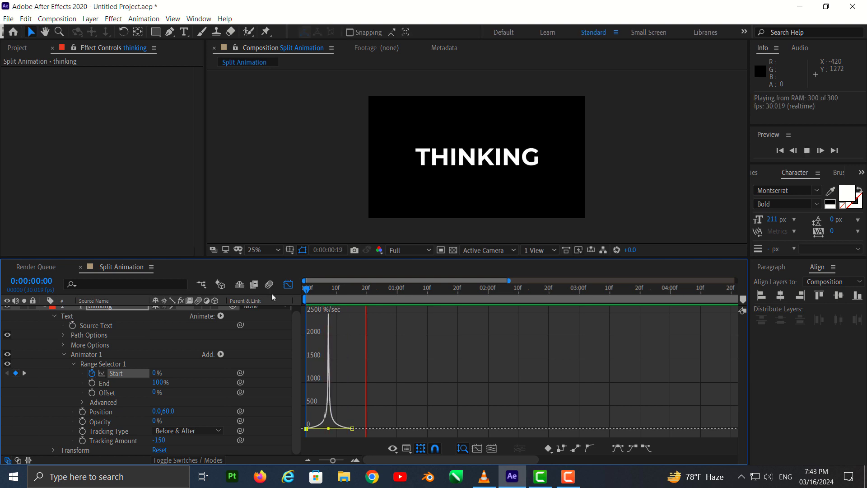
key("space")
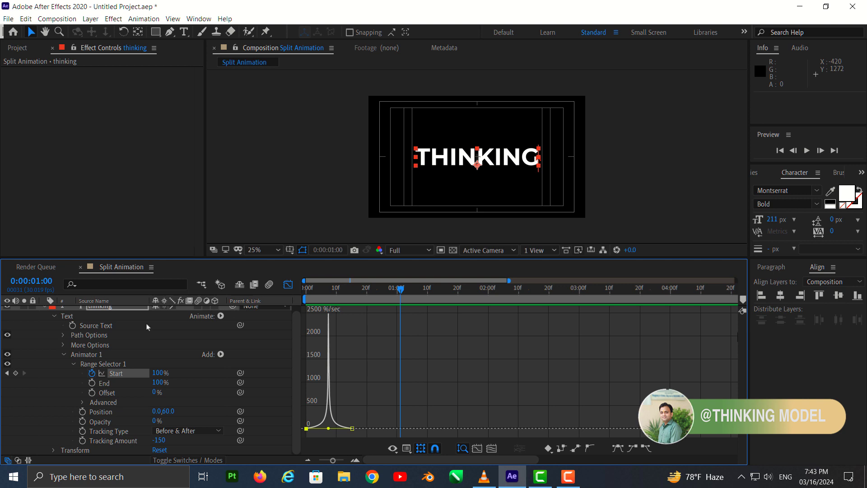
- Start a new solid layer and choose black as its colour
scroll(48, 338, "up", 1)
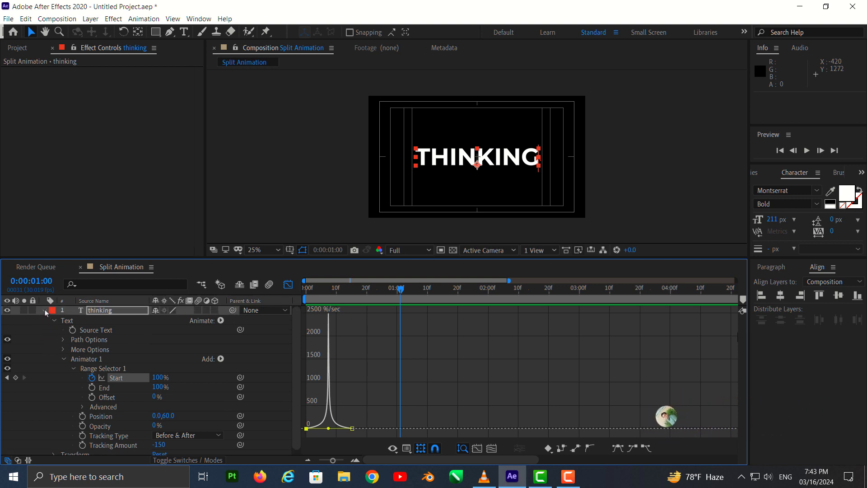
left_click(44, 310)
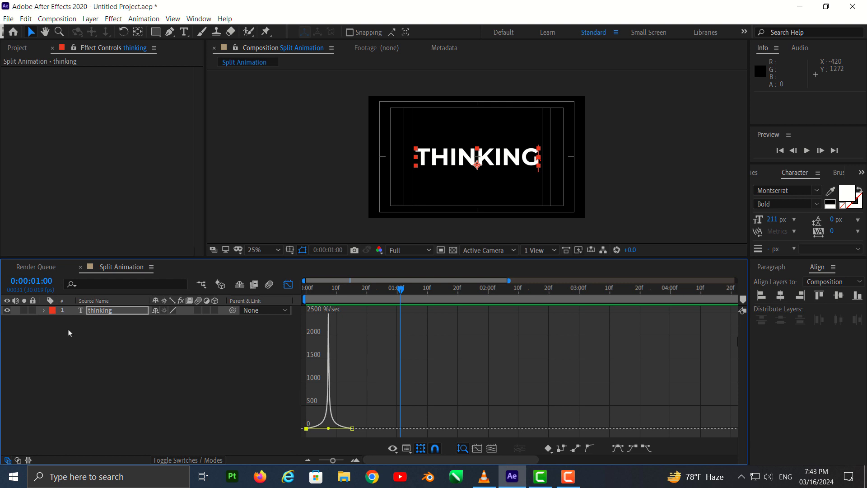
right_click(132, 340)
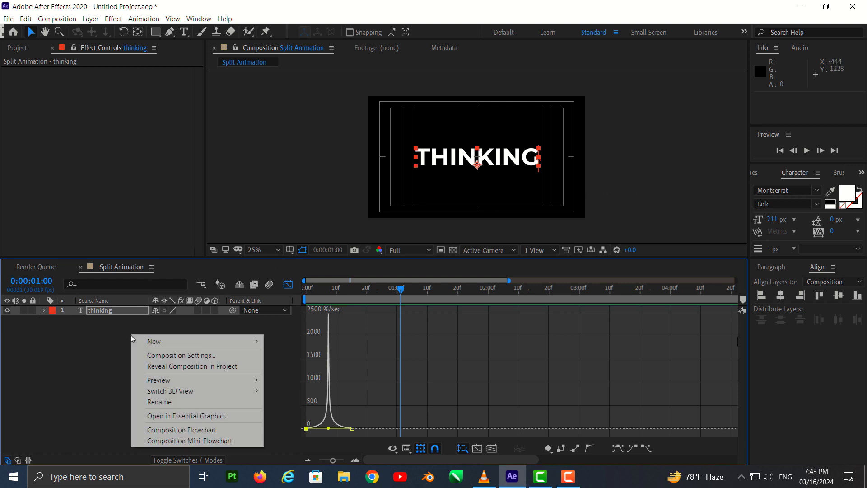
mouse_move(180, 342)
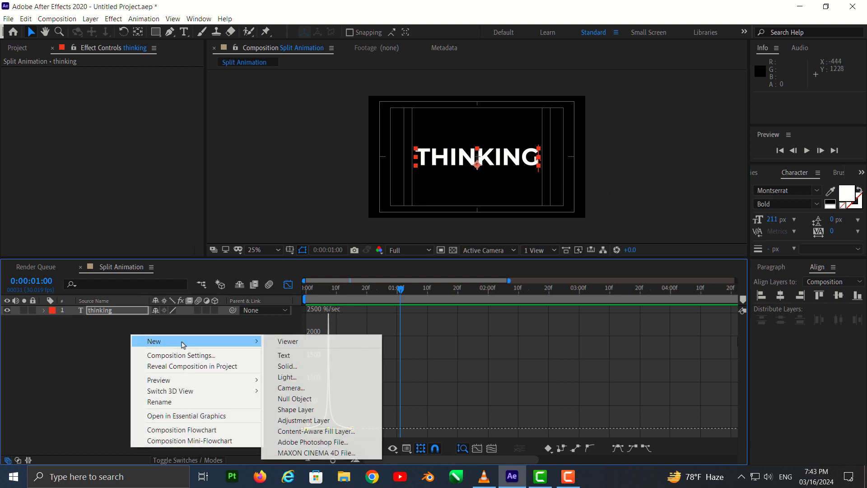
left_click(287, 366)
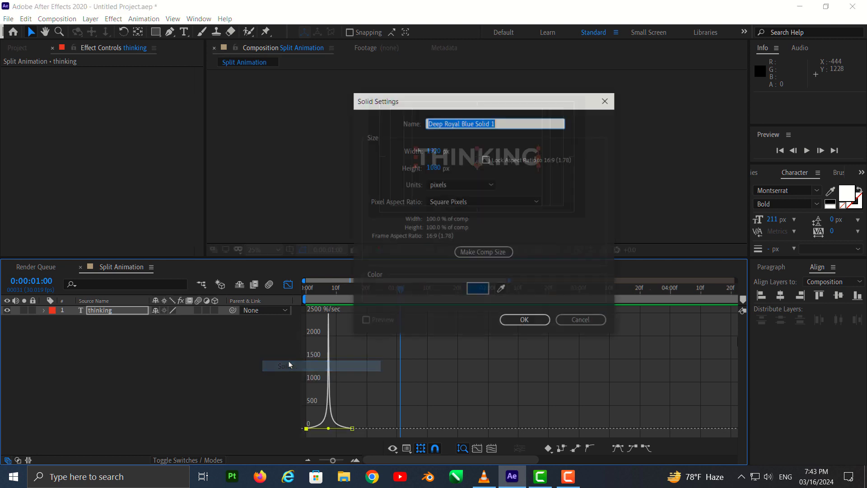
left_click(483, 293)
left_click(524, 359)
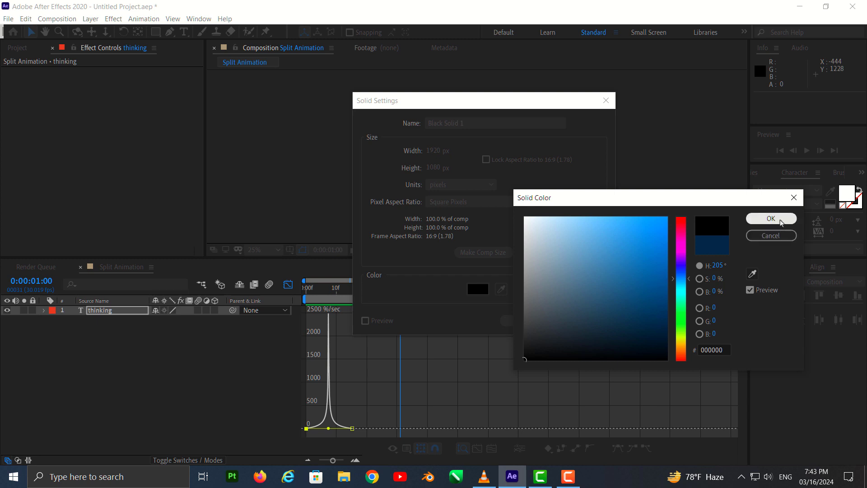
left_click(772, 220)
- Name the solid '1', create it, and move it below the thinking text layer
left_click(477, 126)
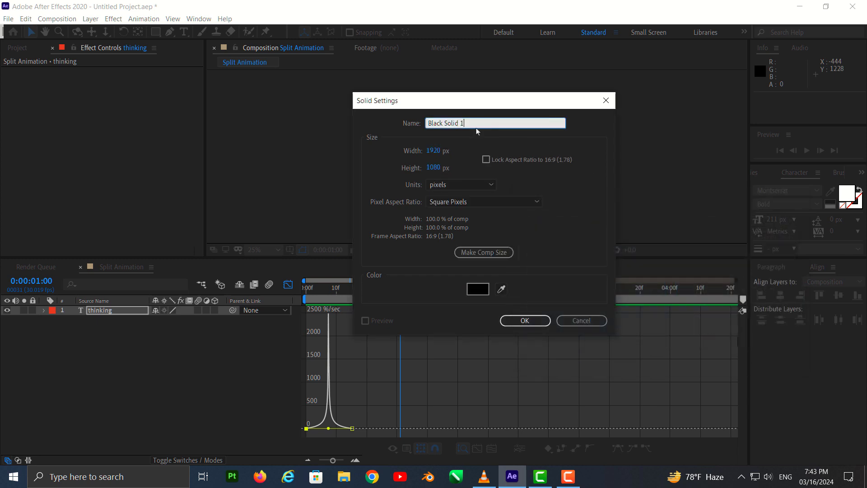
key("BackSpace")
key("BackSpace")
key("BackSpace")
left_click(524, 319)
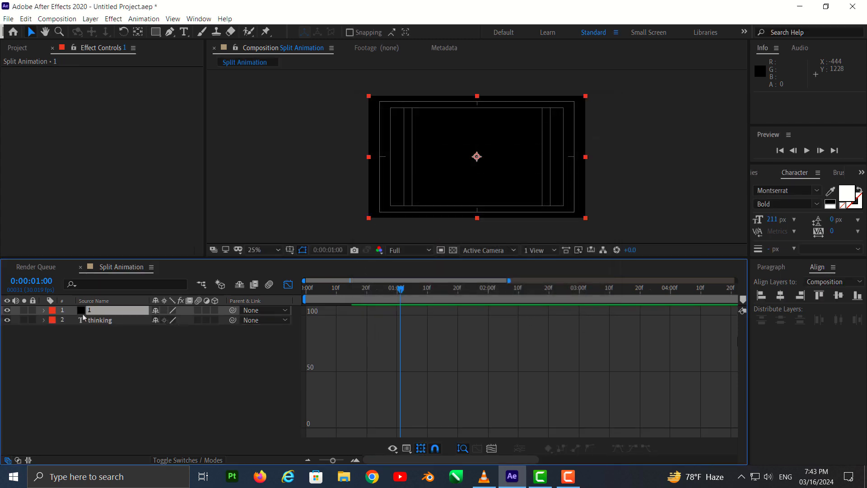
left_click_drag(87, 314, 97, 325)
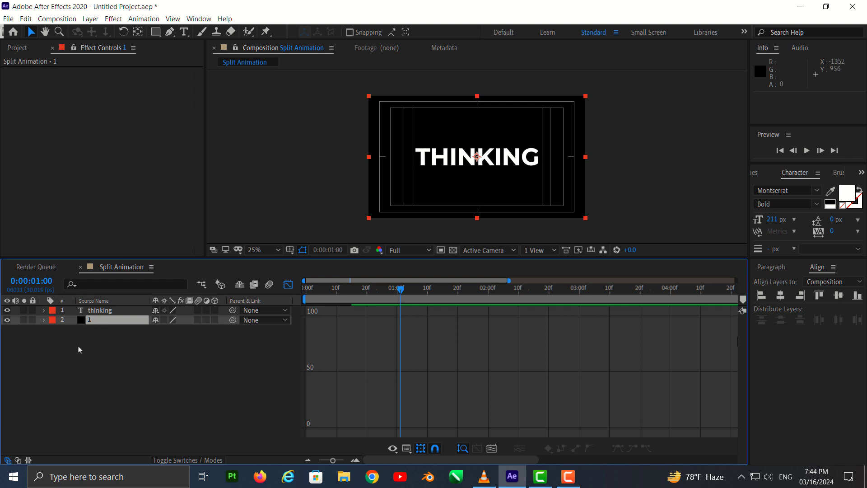
- Pre-compose the thinking text and black solid layers into a composition named 'Word'
left_click(116, 311, "shift")
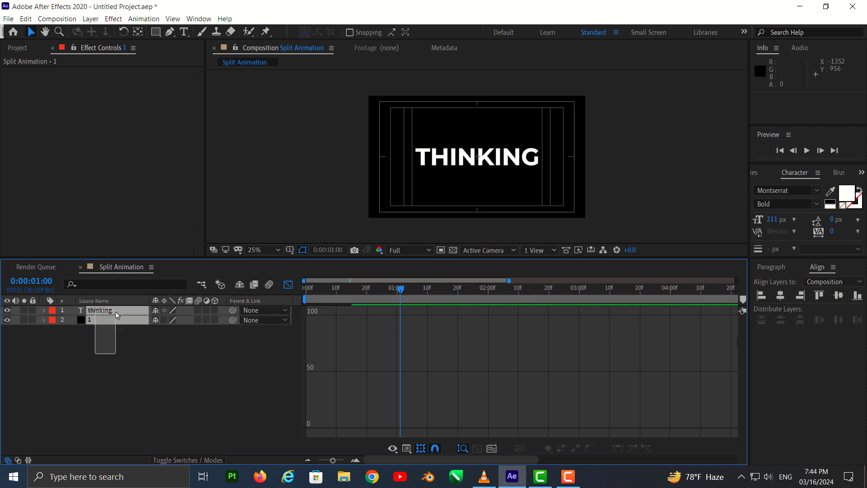
right_click(116, 311)
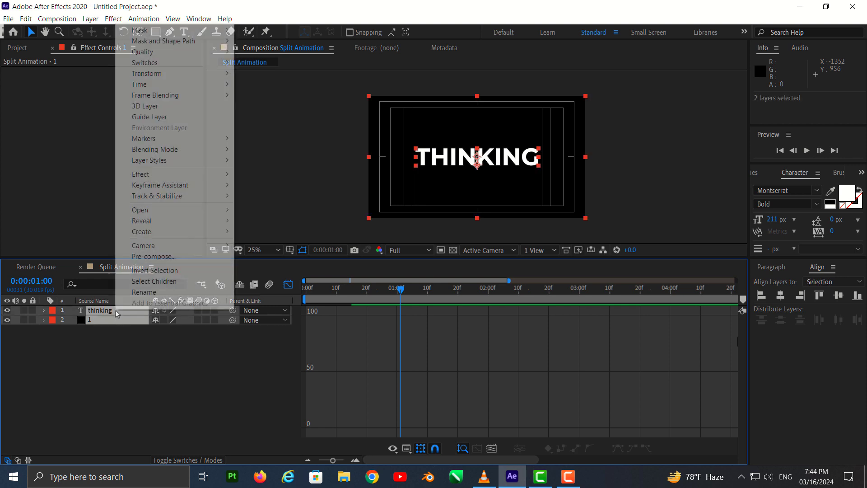
left_click(162, 258)
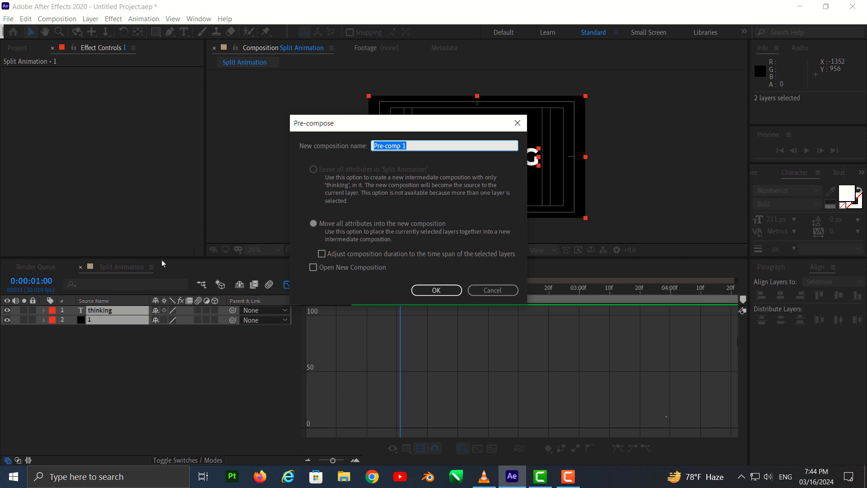
key("BackSpace")
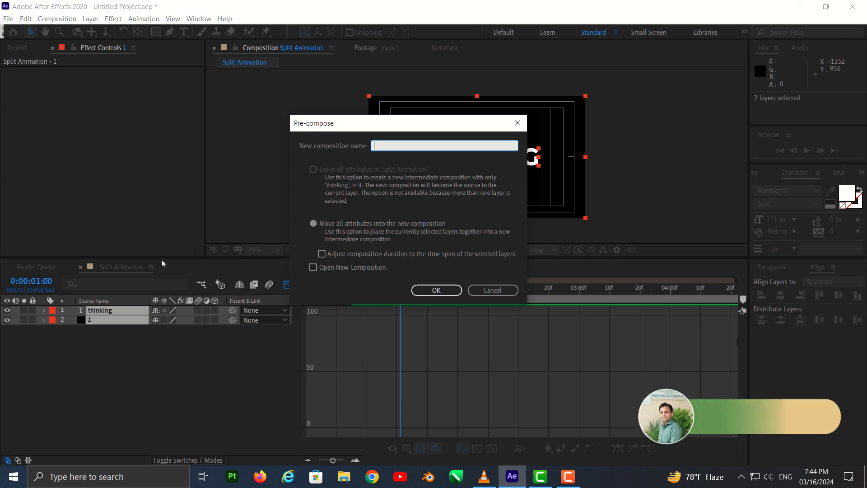
type("Word")
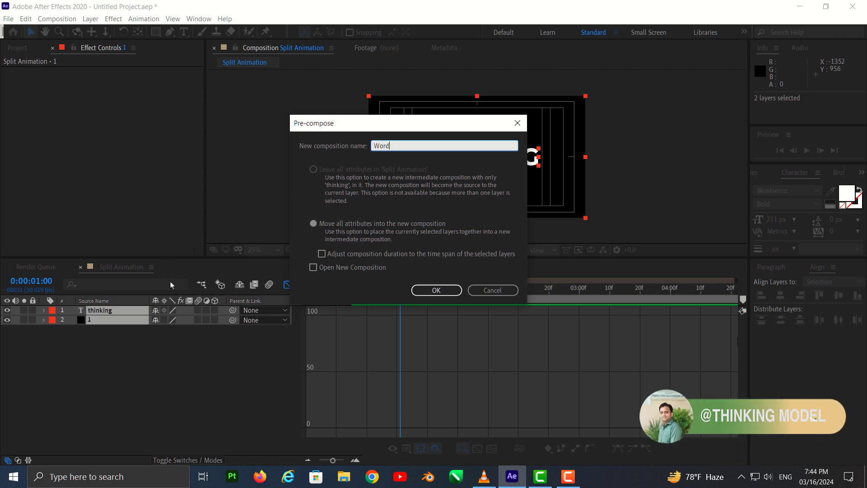
left_click(436, 290)
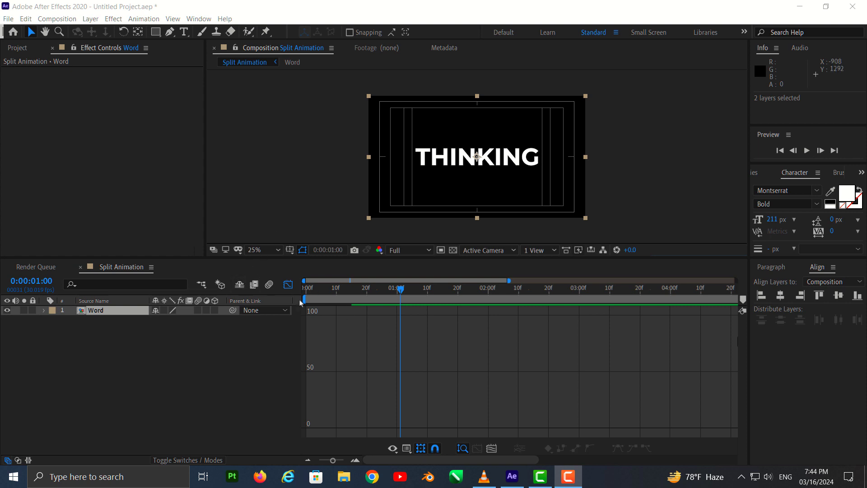
- Return to layer bars, move the playhead to 0:00:00:19, and select the Word layer
left_click(288, 285)
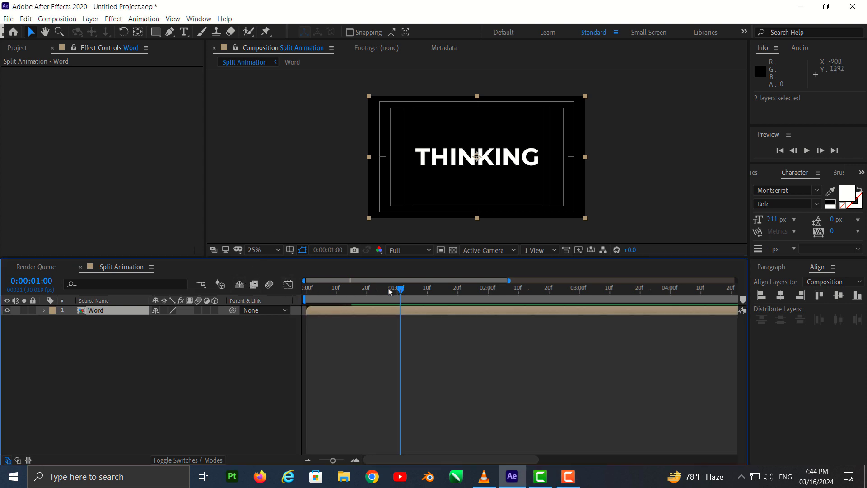
mouse_move(390, 291)
left_mouse_down()
mouse_move(292, 305)
mouse_move(367, 301)
left_mouse_up()
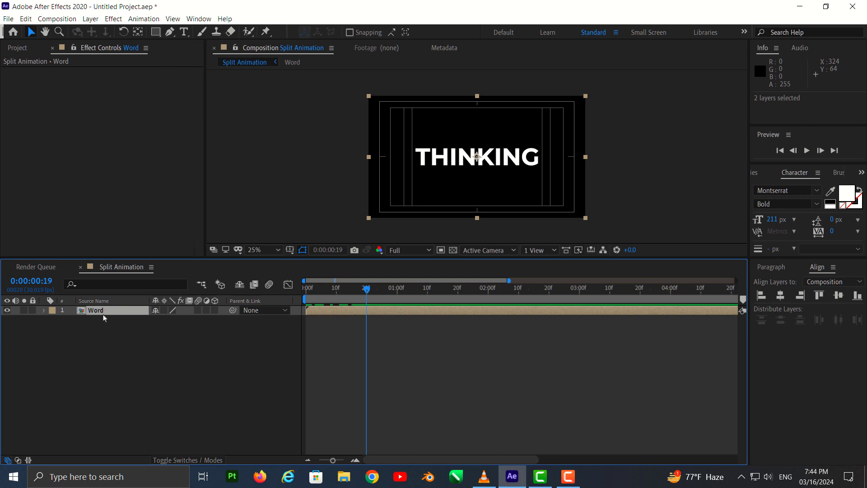
left_click(113, 328)
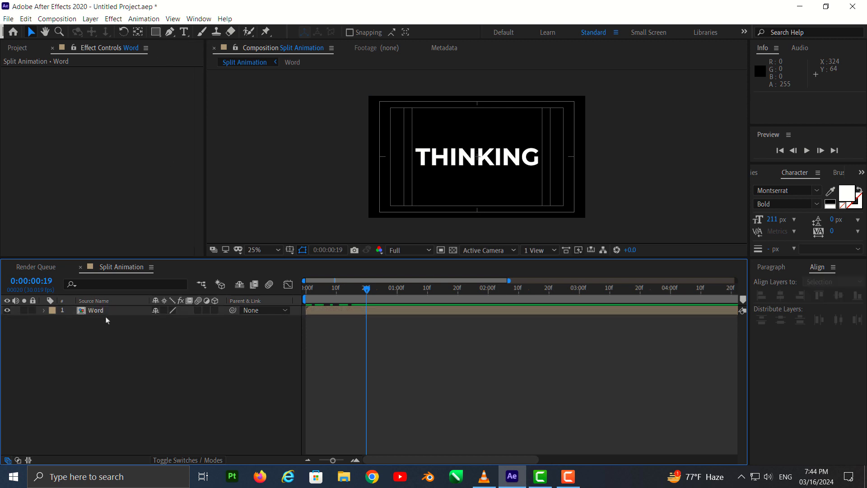
left_click(107, 311)
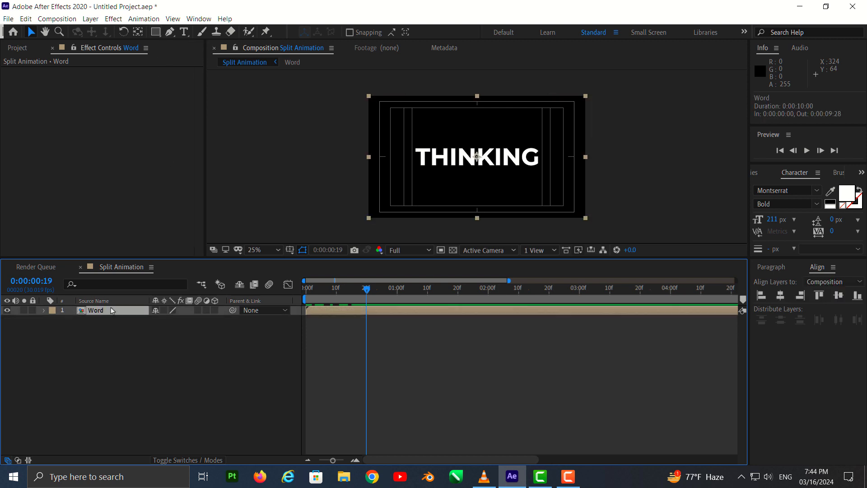
- Draw a rectangular mask on the Word layer covering the top half of THINKING
left_click(155, 33)
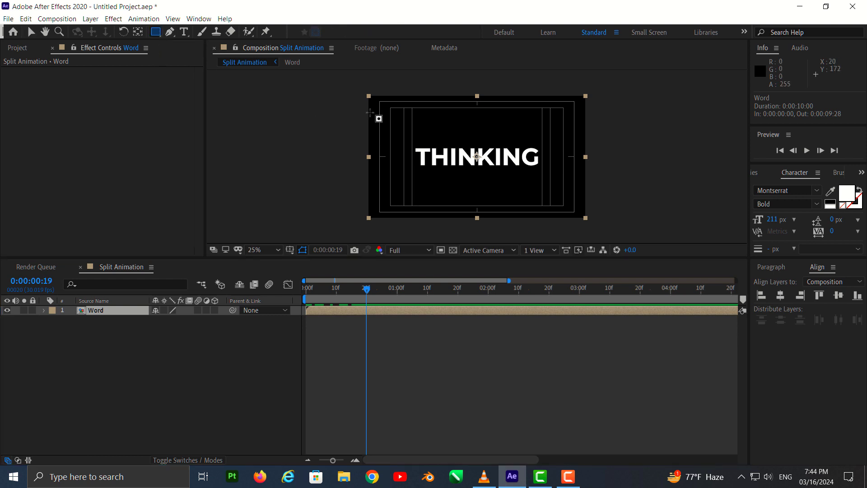
left_click_drag(366, 92, 573, 161)
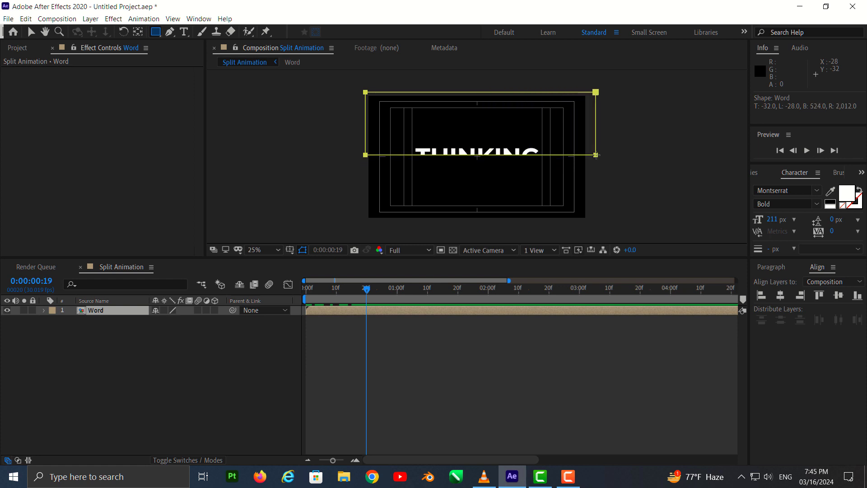
left_click_drag(573, 161, 596, 158)
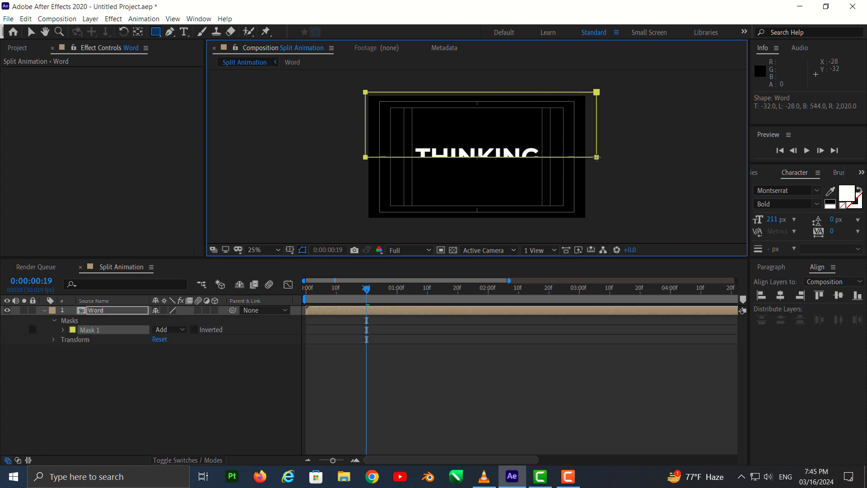
scroll(532, 153, "up", 4)
scroll(496, 163, "up", 5)
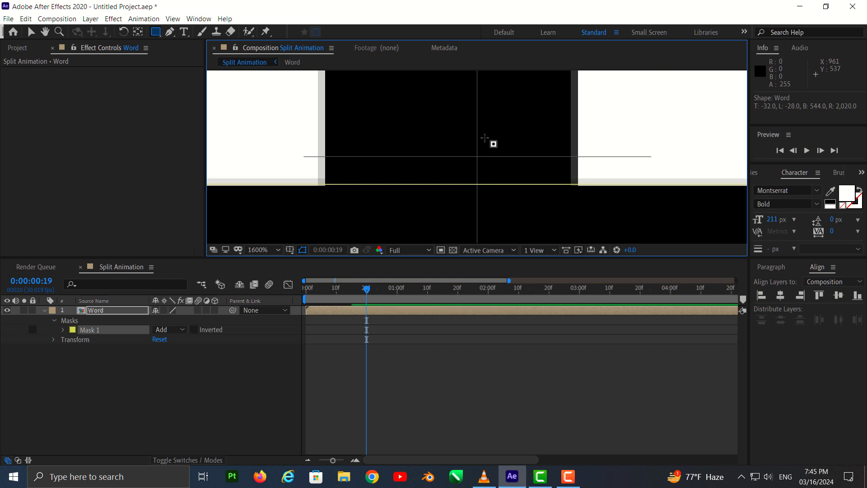
- Align the mask's bottom edge precisely with the frame's horizontal centre through THINKING
left_click(31, 31)
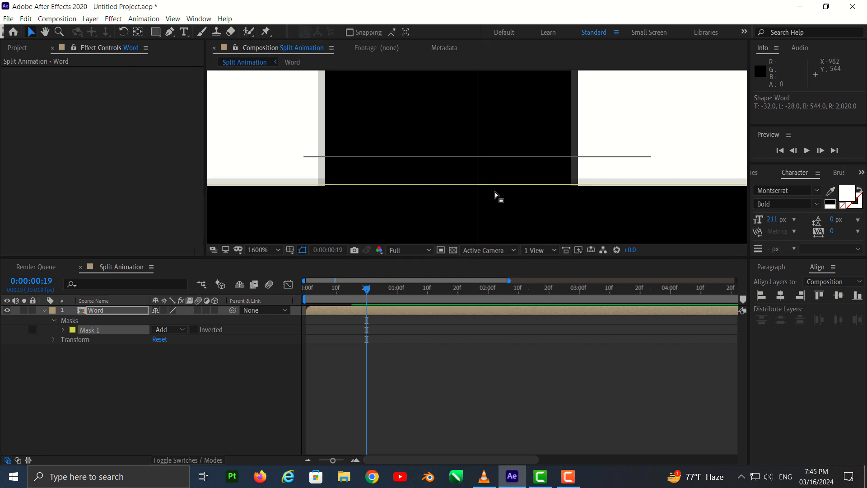
key("comma")
key("comma")
key("comma")
key("comma")
key("comma")
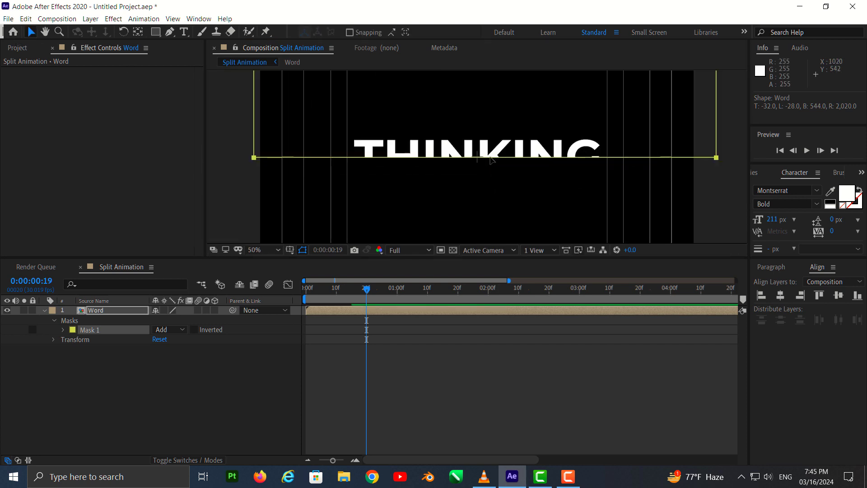
left_click_drag(491, 157, 491, 154)
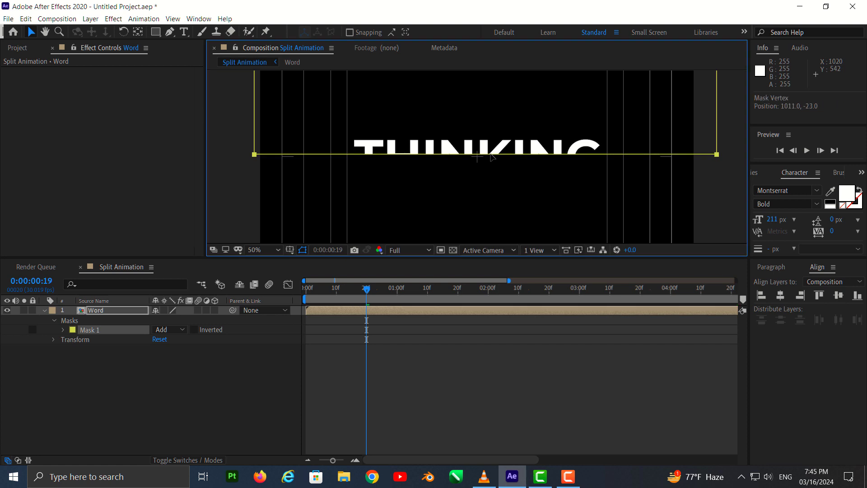
key("period")
key("period")
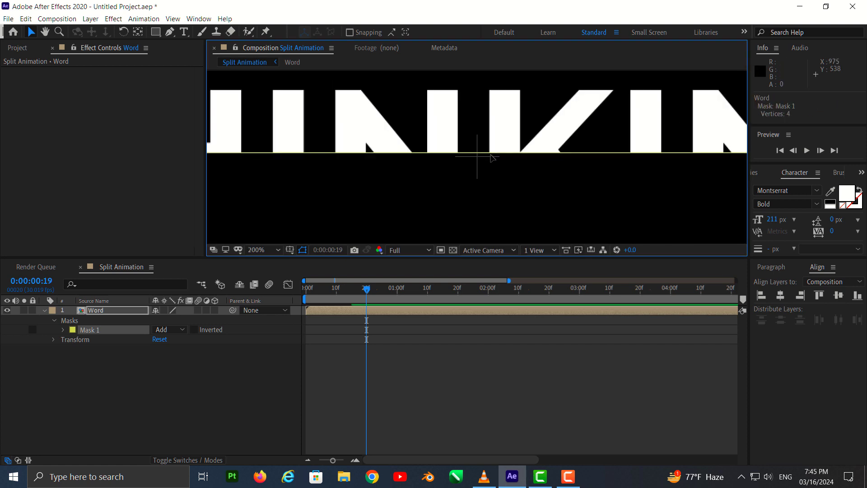
key("period")
key("period")
key("period")
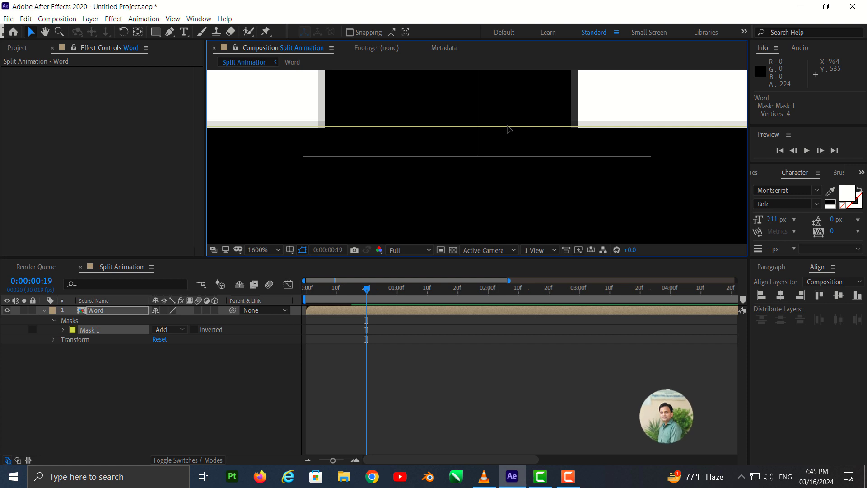
left_click_drag(506, 125, 506, 156)
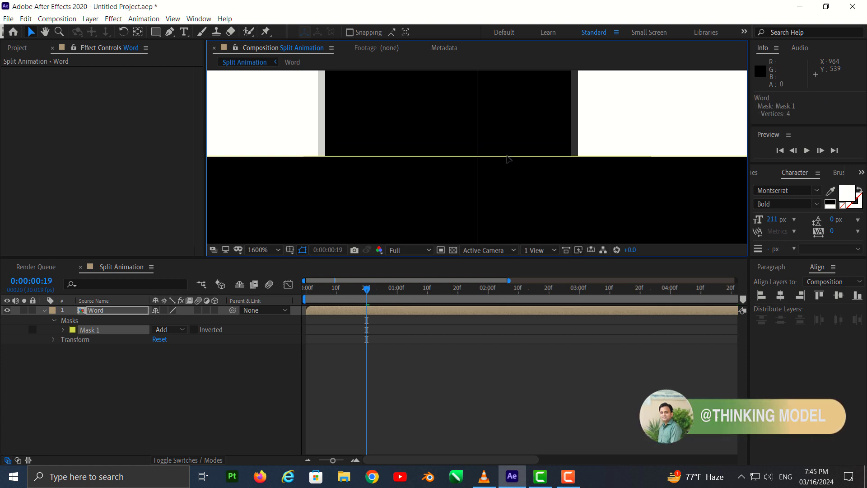
key("comma")
key("comma")
key("comma")
key("comma")
key("comma")
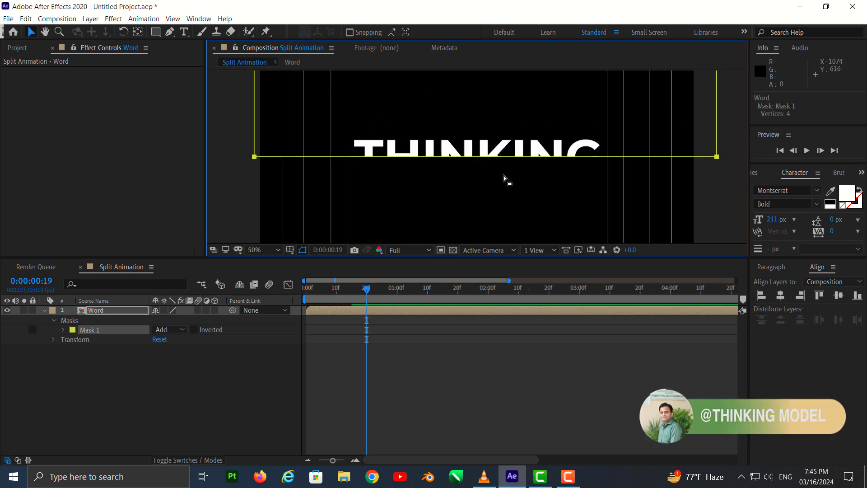
key("comma")
key("comma")
key("comma")
key("period")
key("period")
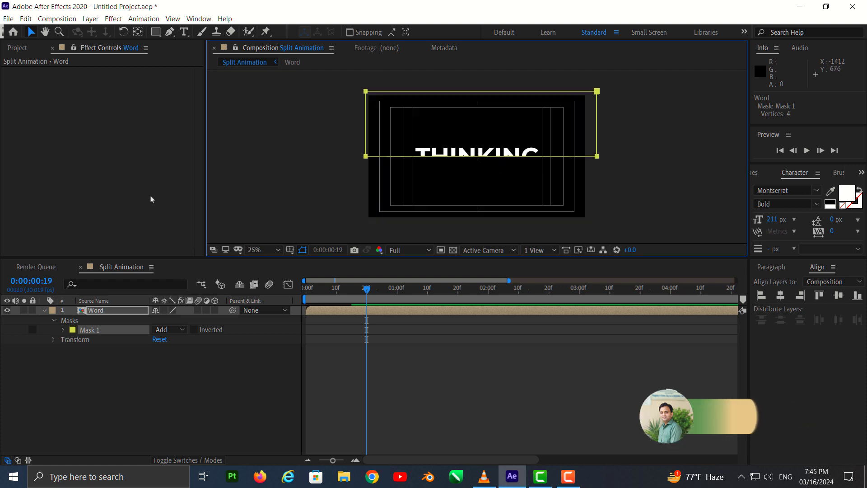
- Duplicate the masked Word layer and select the lower copy
left_click(108, 312)
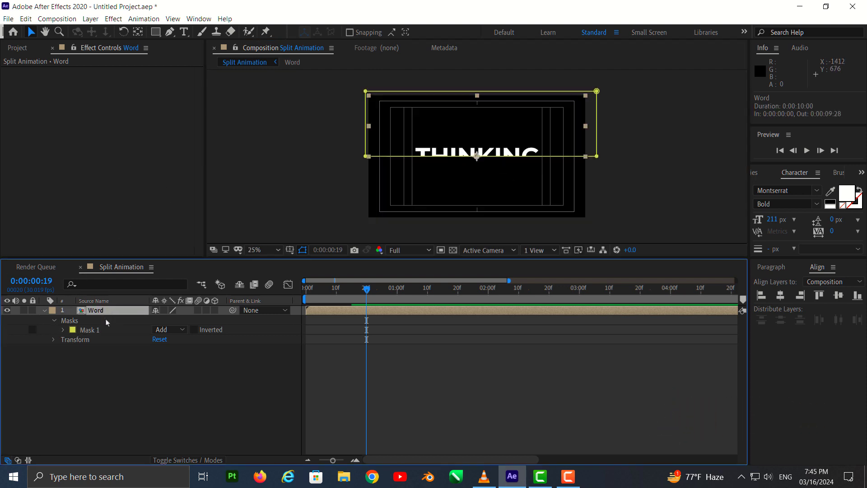
key("ctrl+d")
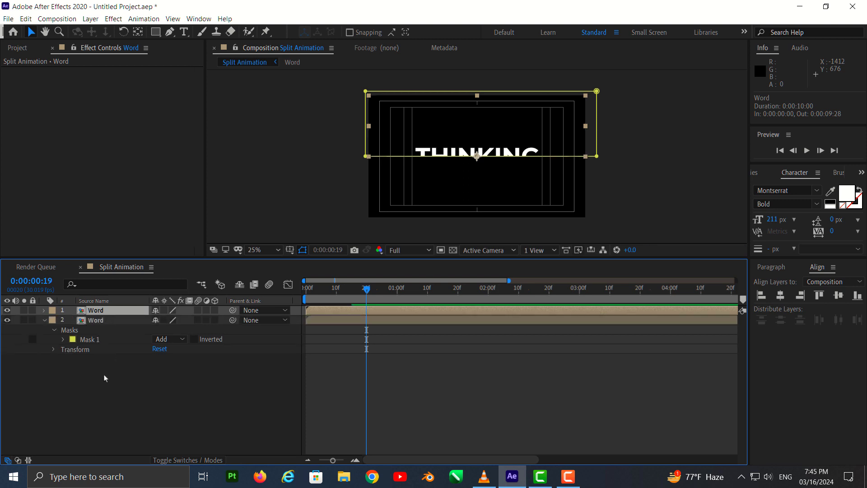
left_click(106, 322)
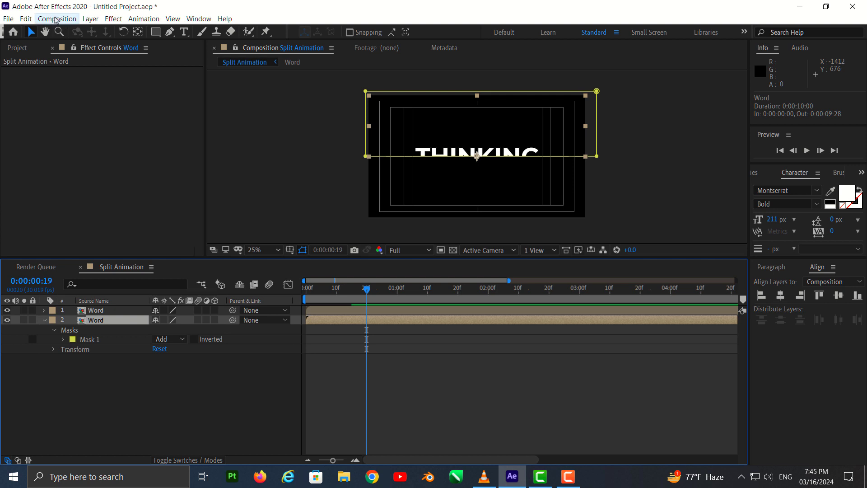
- Invert Mask 1 on the second Word layer so the whole THINKING word shows
left_click(57, 20)
mouse_move(24, 21)
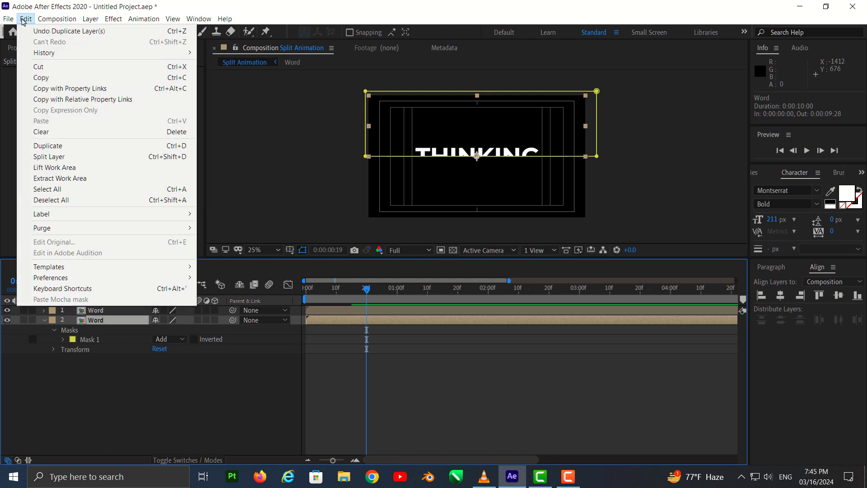
key("Escape")
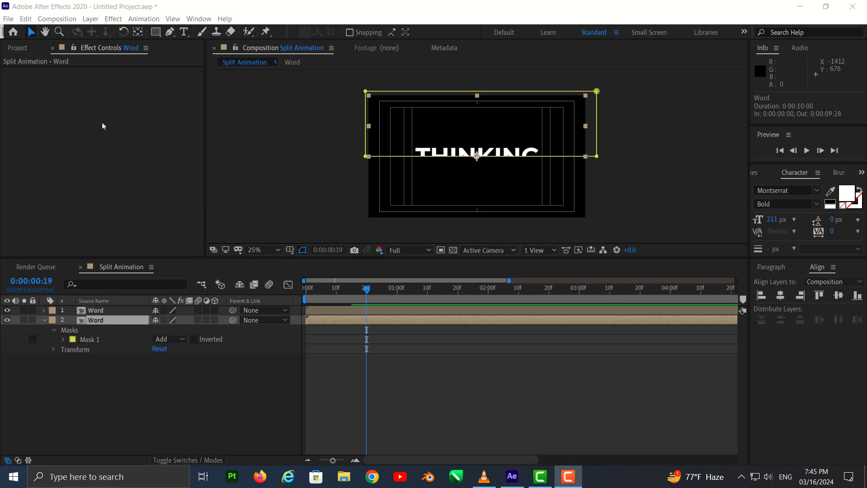
left_click(25, 20)
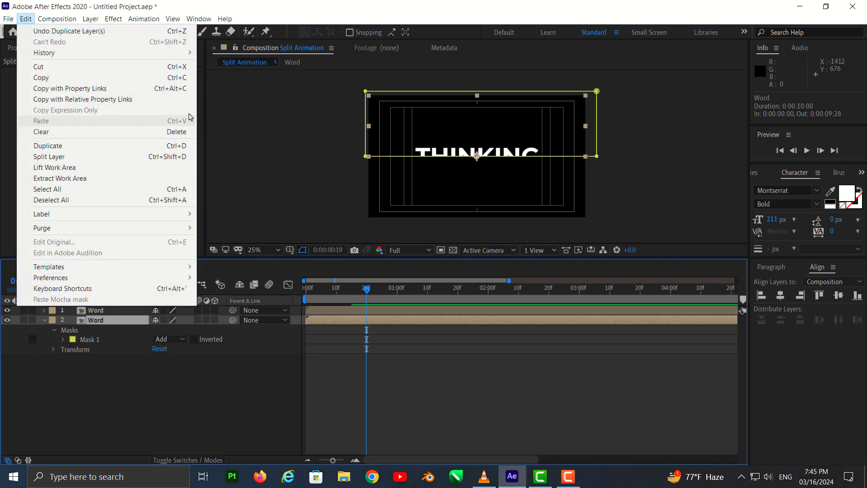
left_click(268, 99)
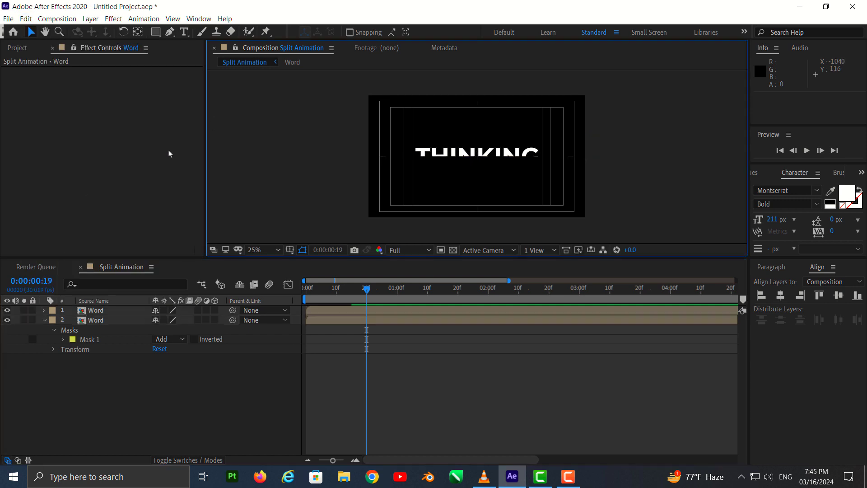
left_click(100, 321)
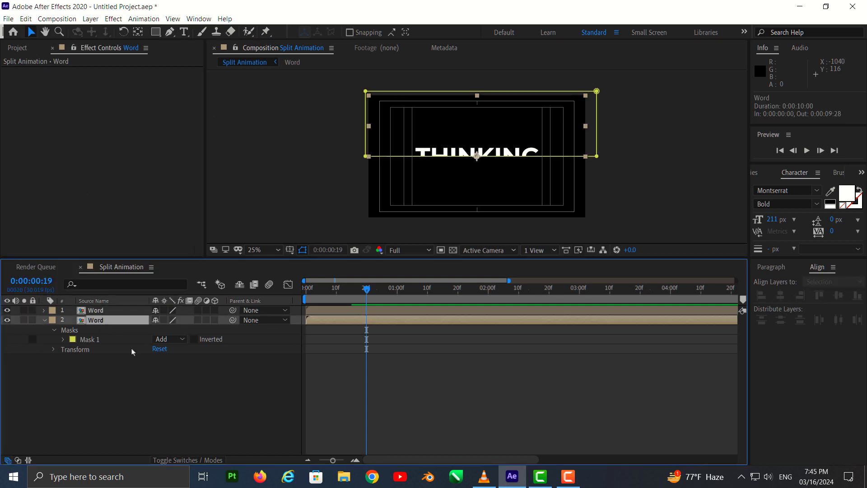
left_click(197, 341)
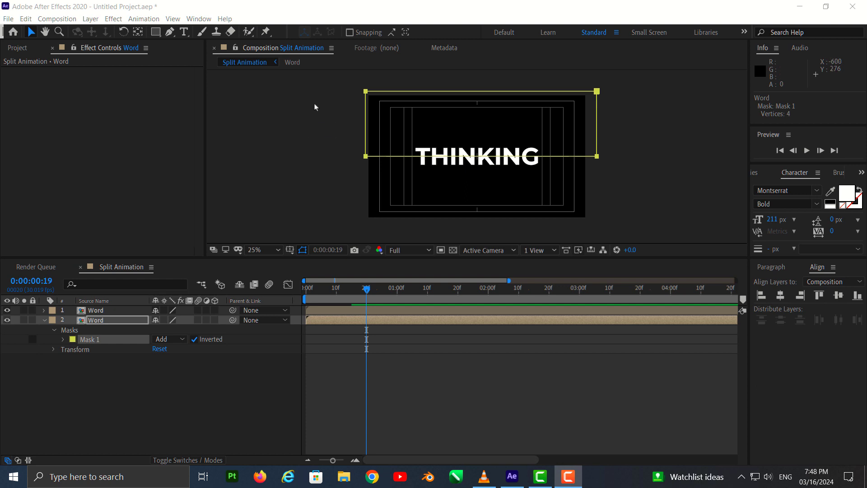
- Reveal Position (960, 540) on both Word layers and park the playhead at frame 14
left_click_drag(127, 394, 135, 307)
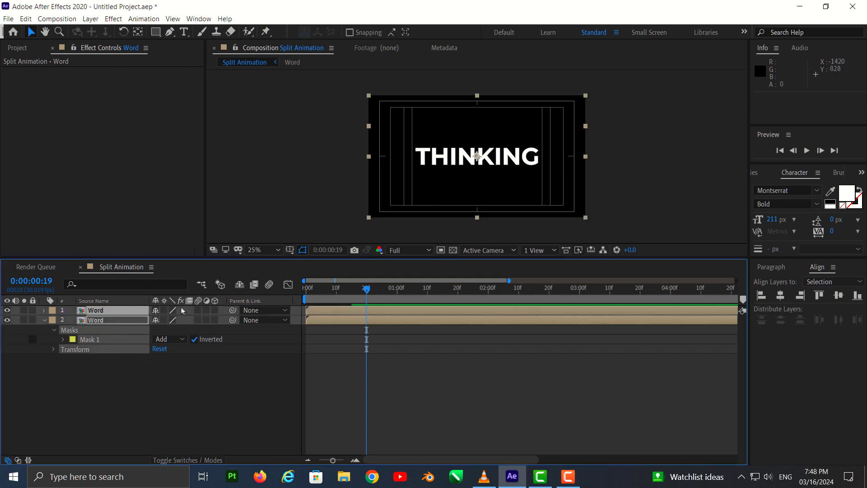
key("p")
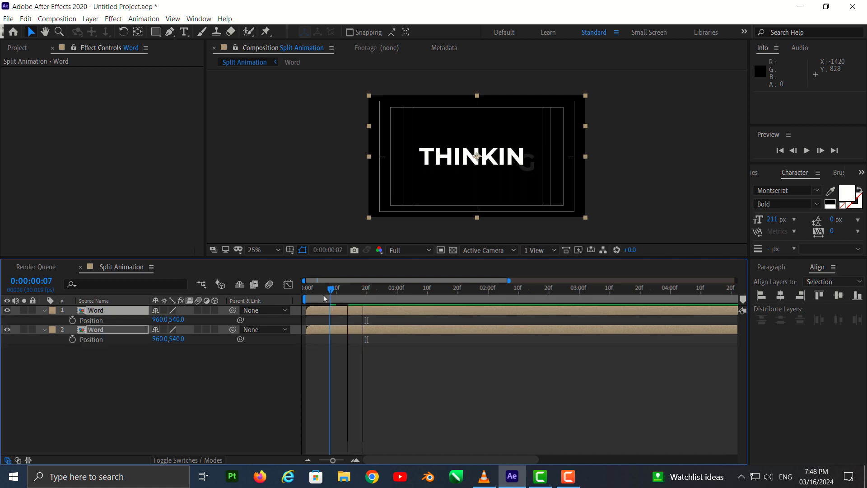
left_click_drag(367, 289, 319, 289)
left_click_drag(332, 460, 344, 460)
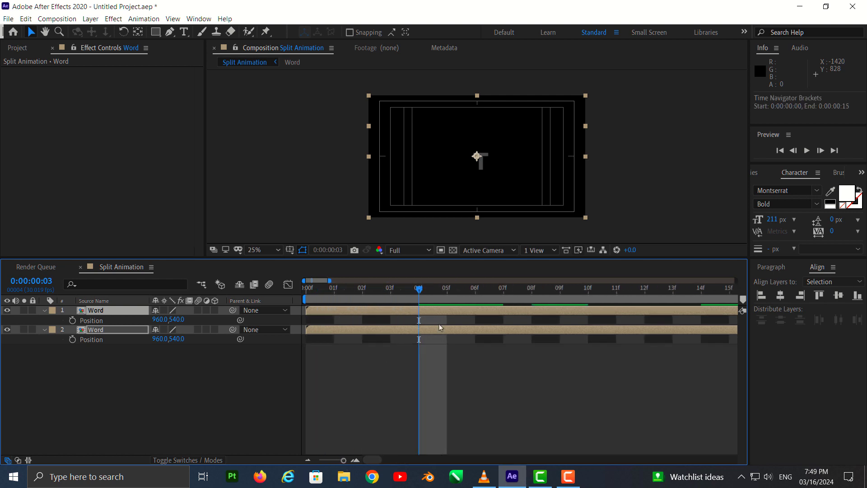
mouse_move(419, 291)
left_mouse_down()
mouse_move(593, 317)
mouse_move(723, 315)
left_mouse_up()
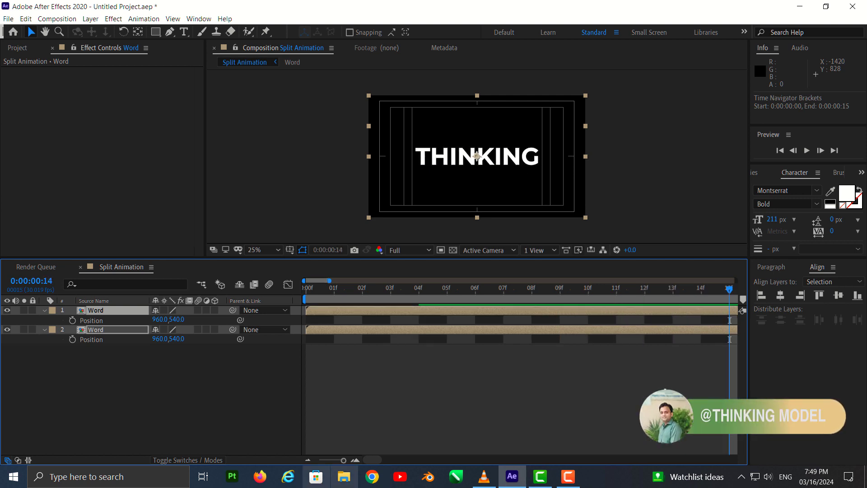
left_click_drag(345, 460, 325, 460)
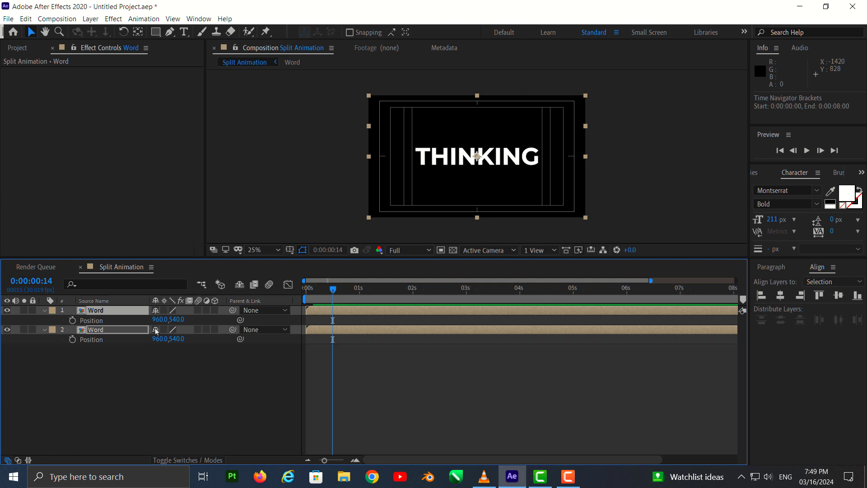
- Start Position keyframes on both Word layers and move the playhead to 0:00:01:14
left_click(72, 320)
left_click(72, 339)
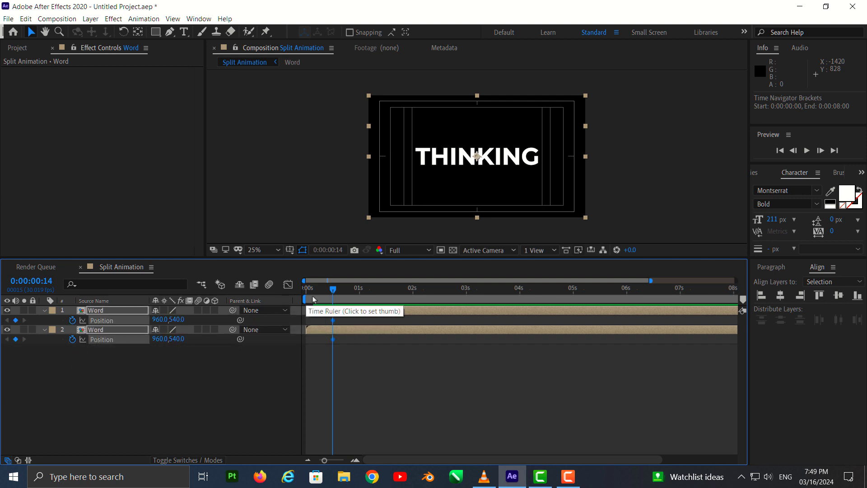
left_click_drag(333, 289, 386, 380)
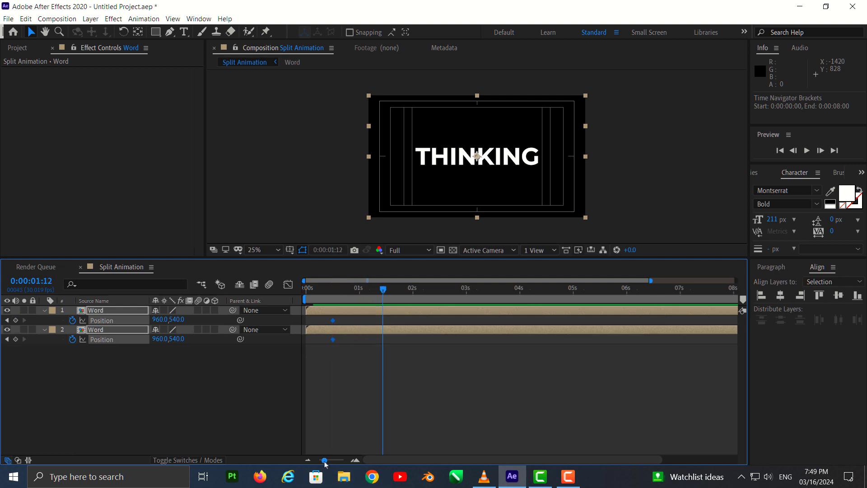
left_click_drag(324, 460, 334, 460)
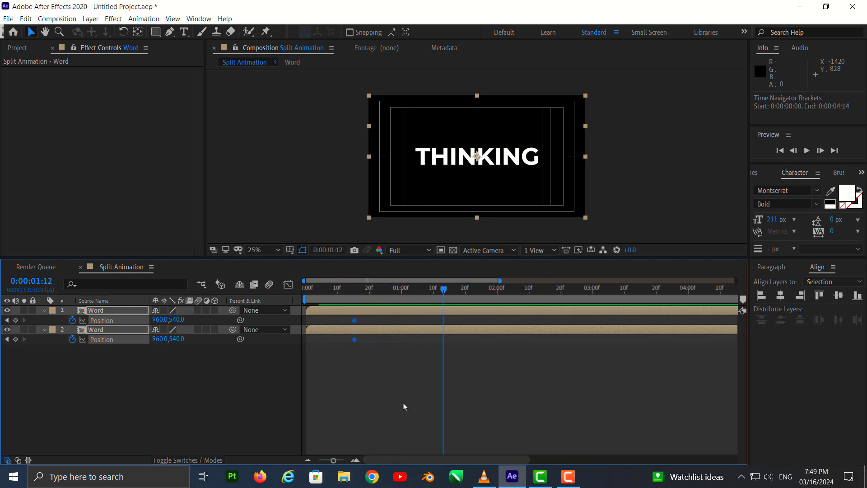
left_click_drag(444, 291, 451, 293)
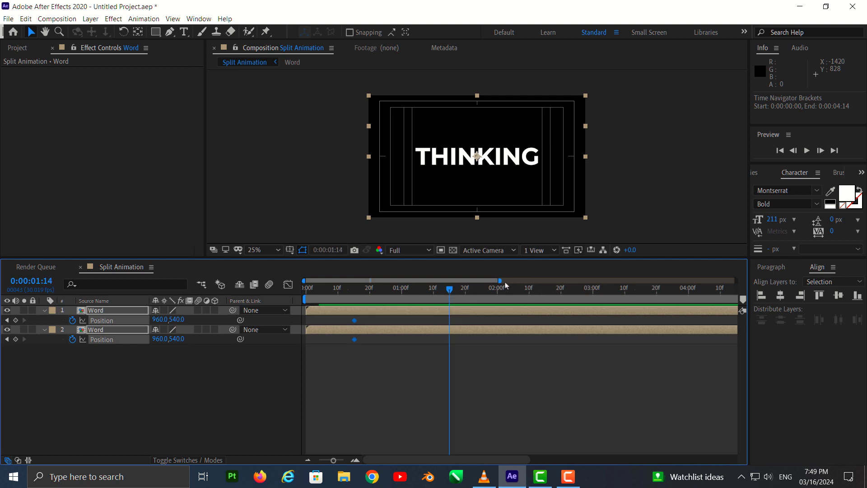
- Set both Word layers' Position to 960, 568 at 0:00:01:14
mouse_move(500, 281)
left_mouse_down()
mouse_move(516, 282)
mouse_move(426, 289)
left_mouse_up()
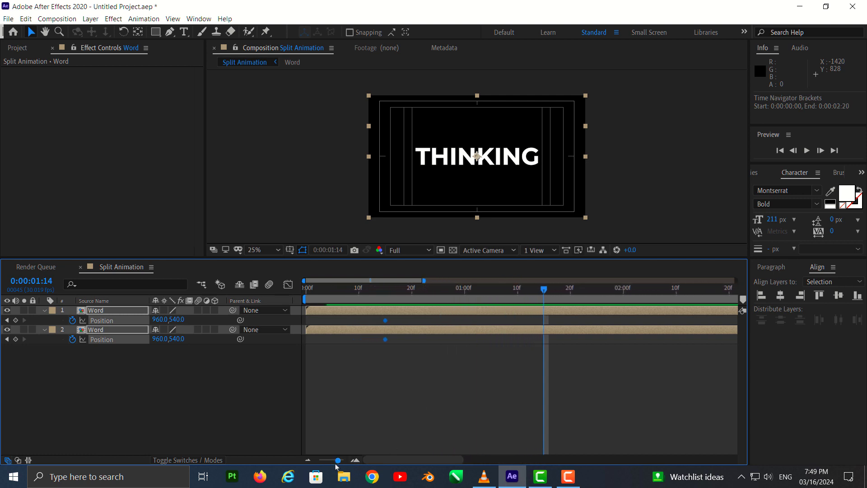
left_click_drag(336, 460, 344, 460)
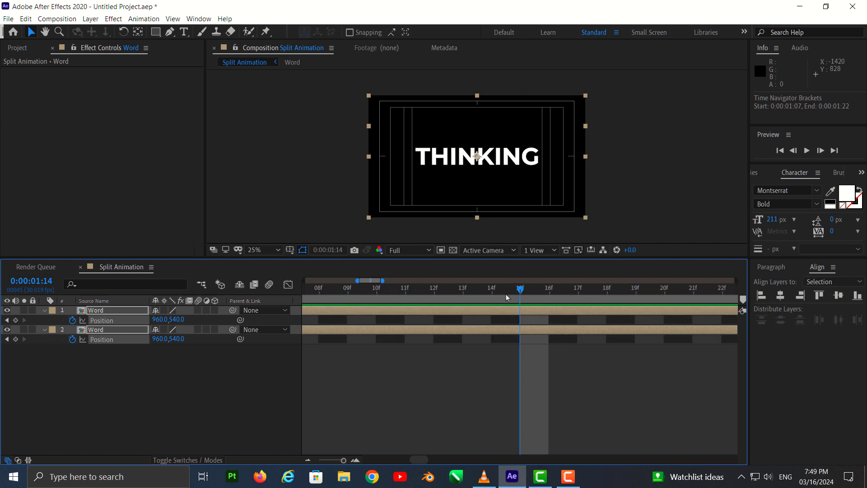
left_click_drag(498, 296, 515, 296)
left_click_drag(343, 460, 319, 460)
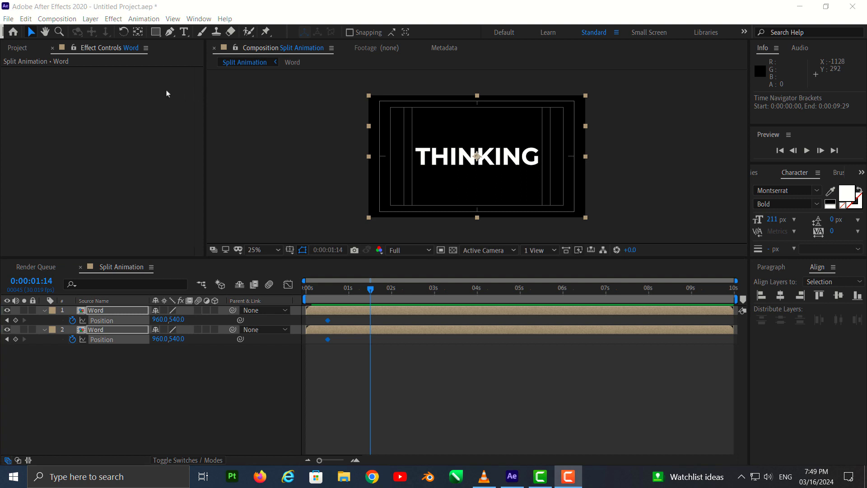
left_click_drag(183, 319, 193, 320)
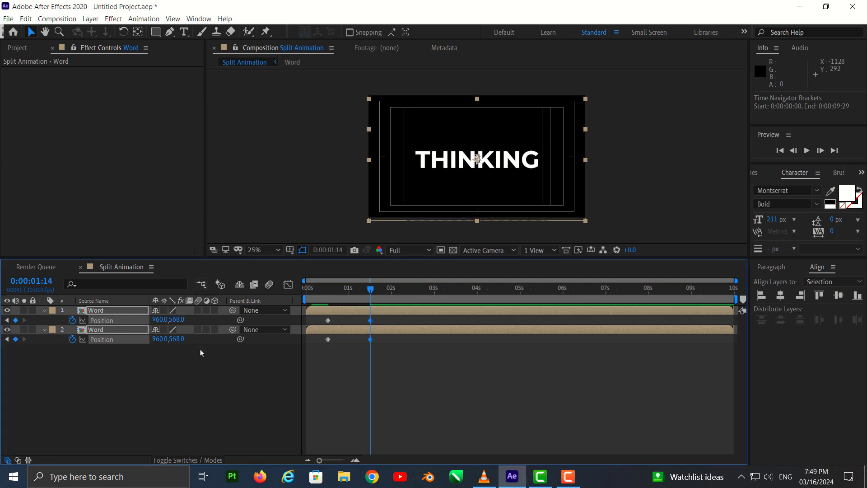
- Undo the shared move, then raise the top Word layer to Y 455 and lower the bottom one
key("ctrl+z")
key("ctrl+z")
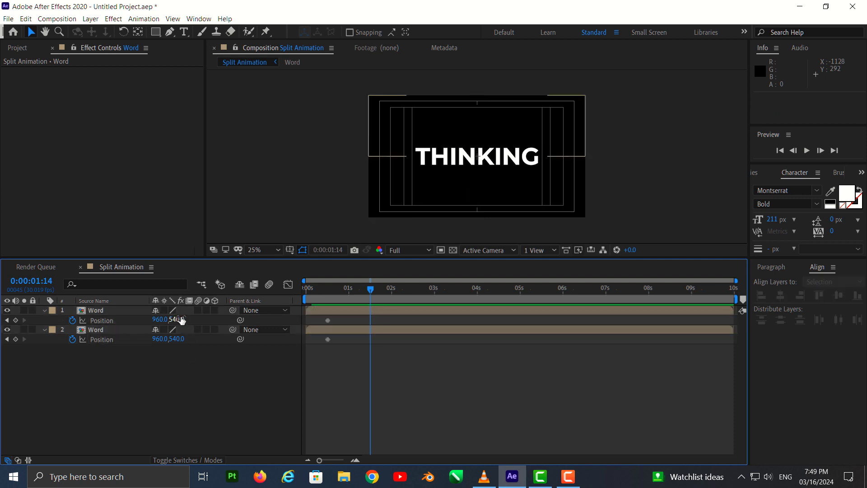
left_click_drag(182, 319, 158, 319)
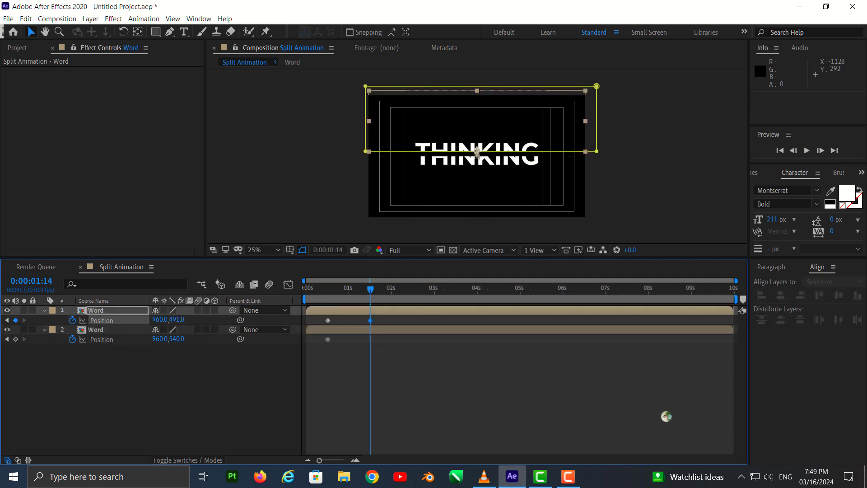
left_click_drag(509, 124, 510, 122)
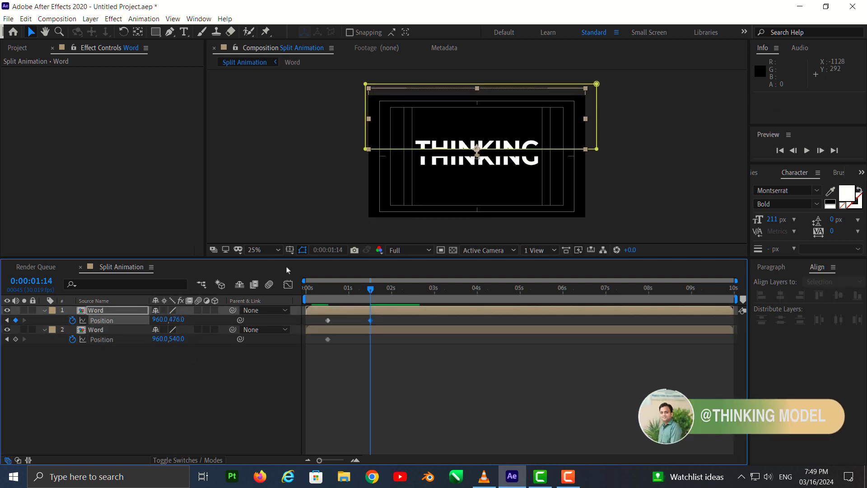
key("/")
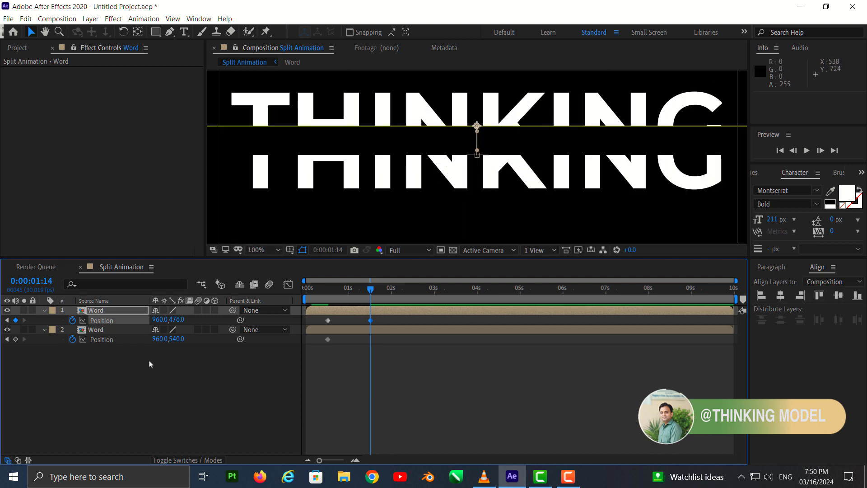
left_click_drag(177, 339, 219, 342)
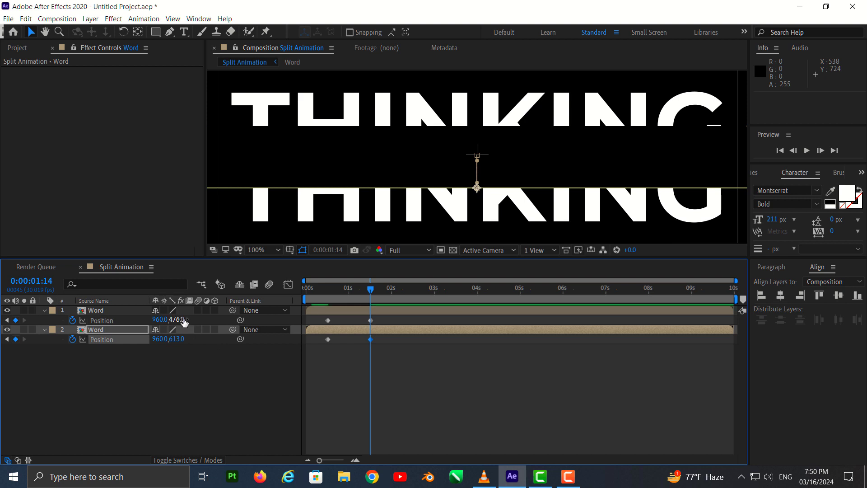
left_click_drag(181, 320, 173, 313)
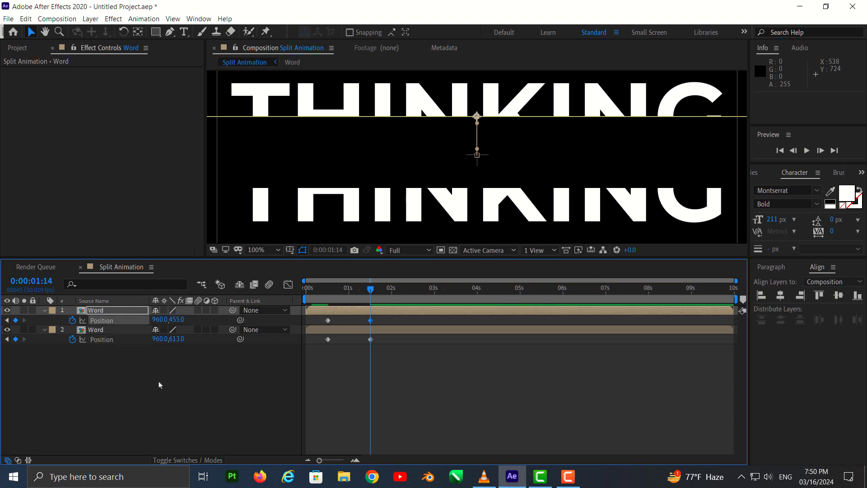
- Preview the split animation from the start, then return to the 0:00:01:14 keyframes
key("comma")
key("comma")
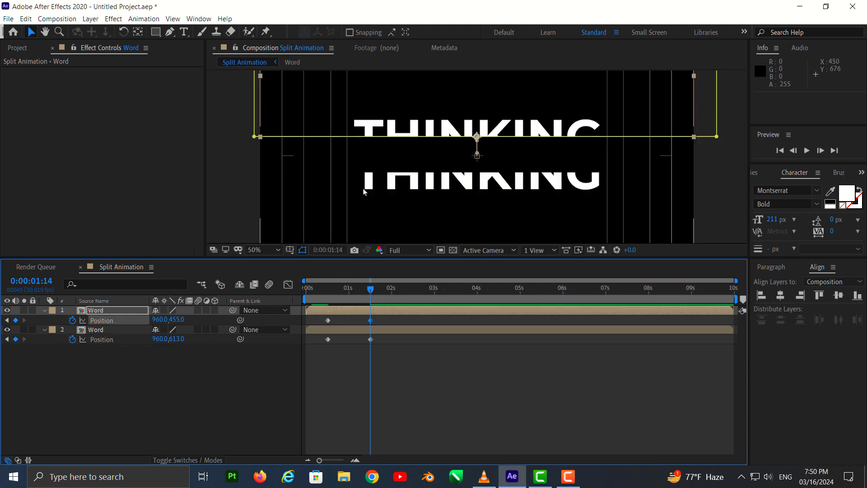
left_click_drag(374, 294, 300, 298)
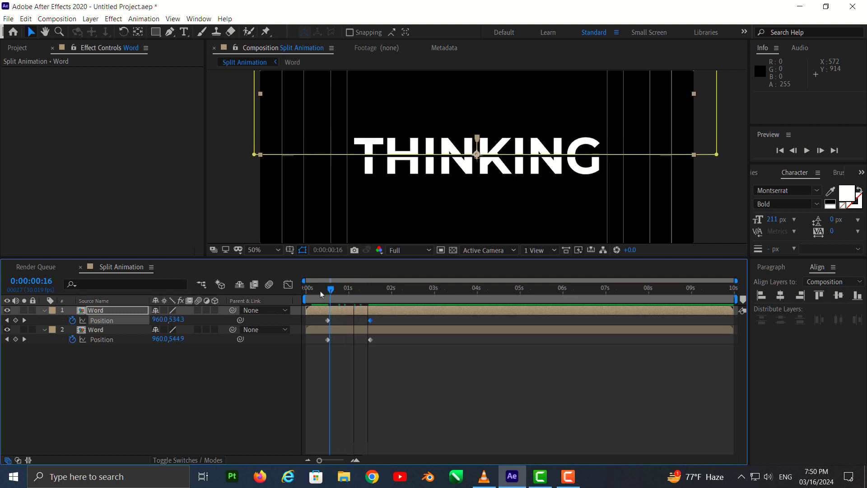
key("space")
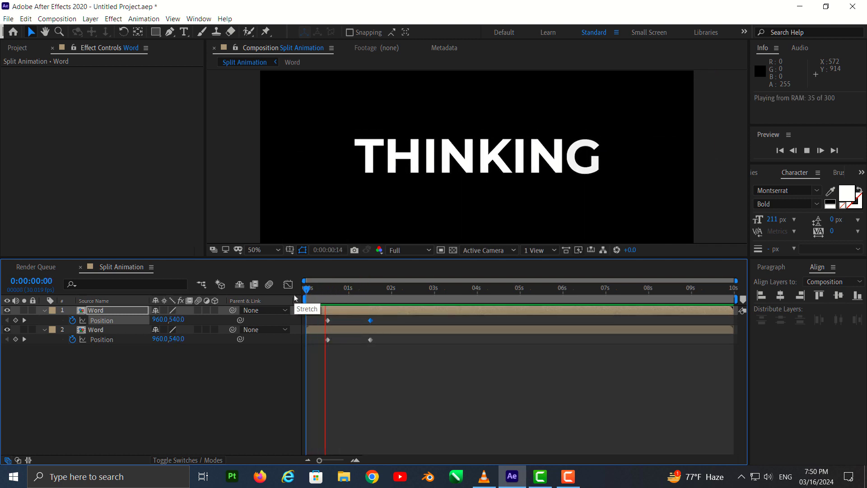
key("space")
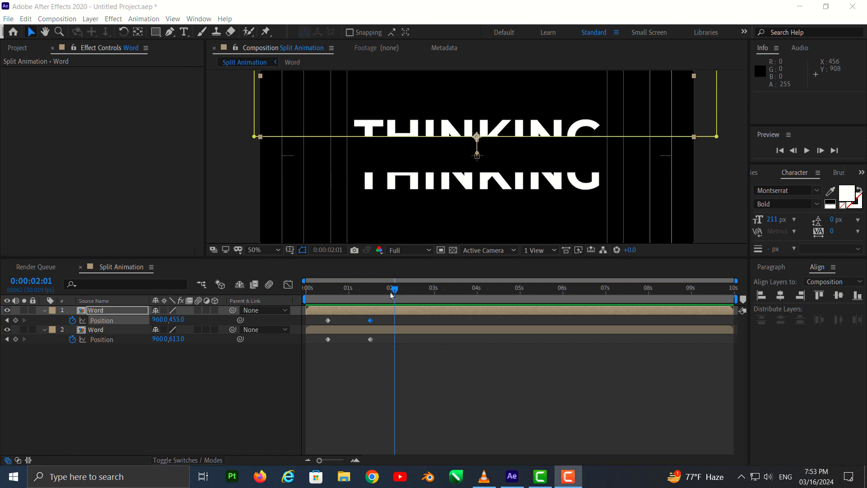
left_click_drag(394, 290, 370, 294)
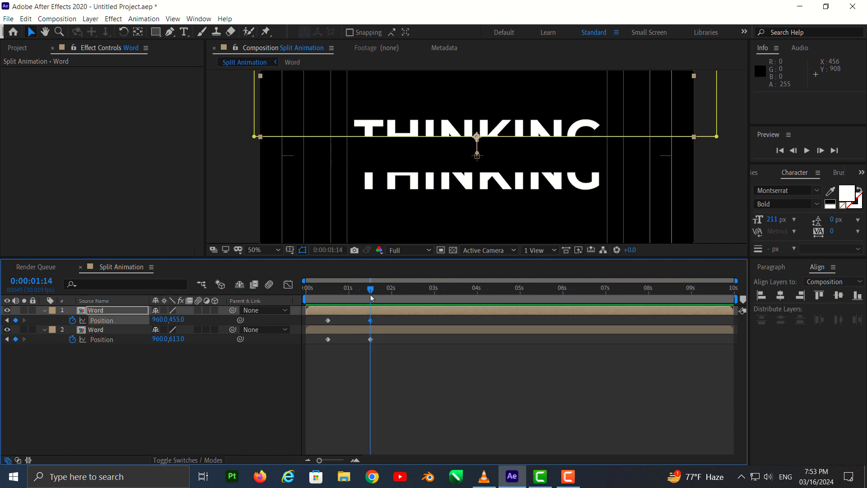
left_click(72, 377)
- Create a new text layer reading MODEL
right_click(74, 375)
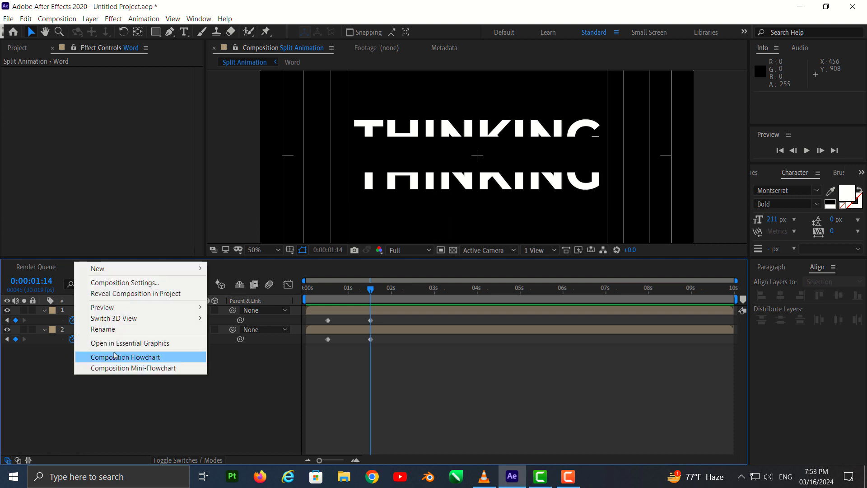
mouse_move(175, 272)
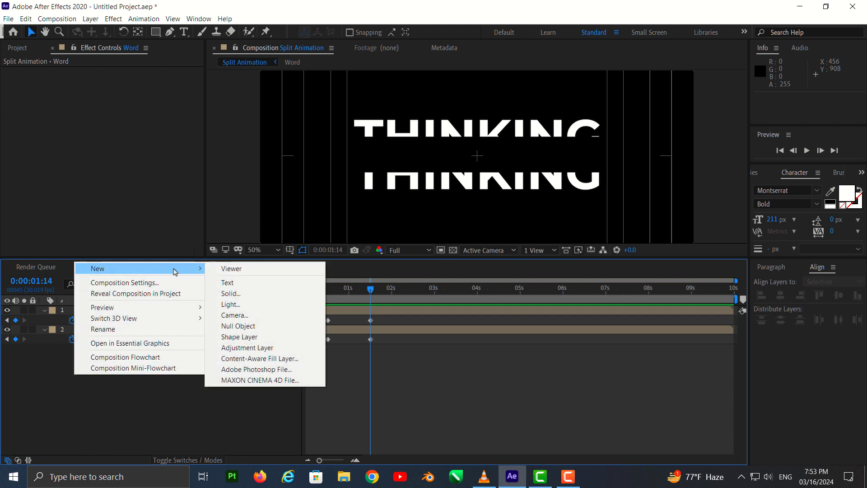
left_click(243, 287)
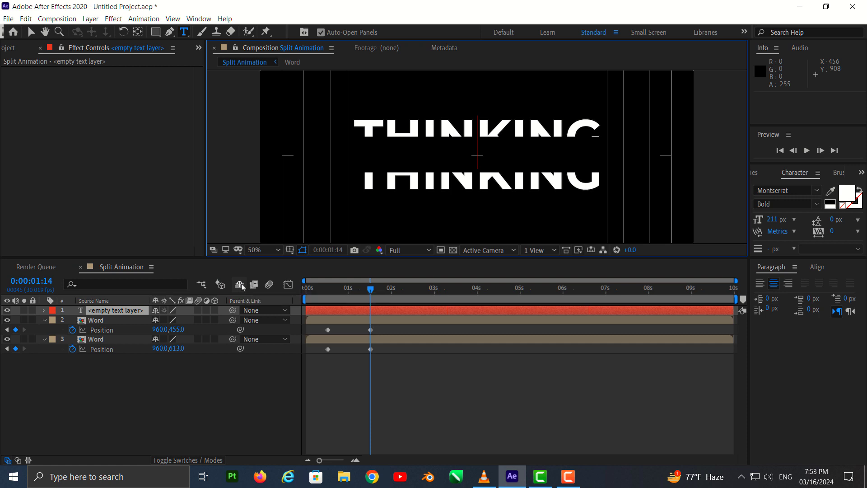
type("MO")
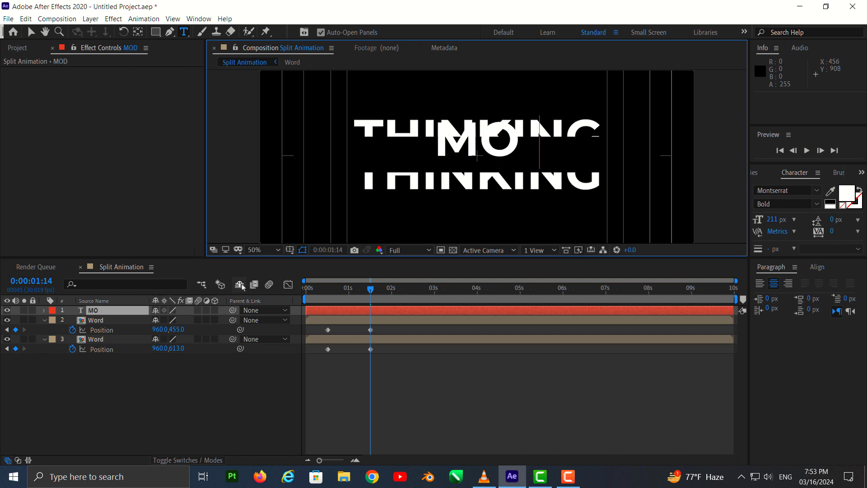
type("DEL")
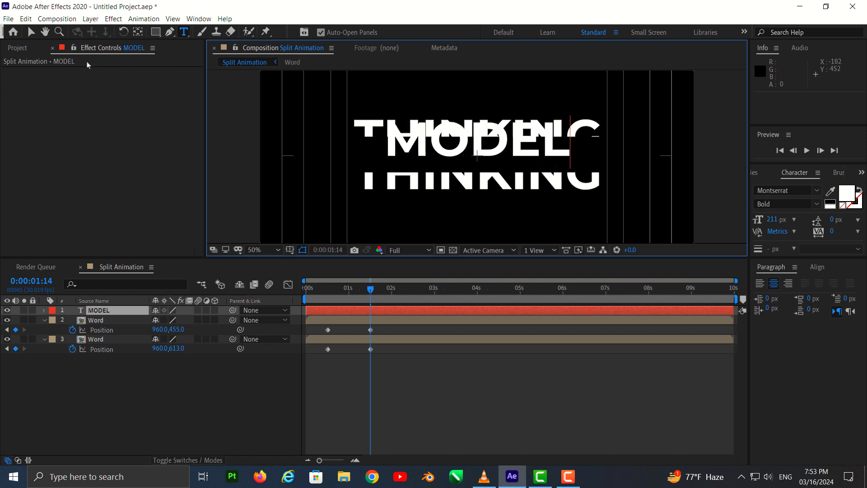
left_click(30, 31)
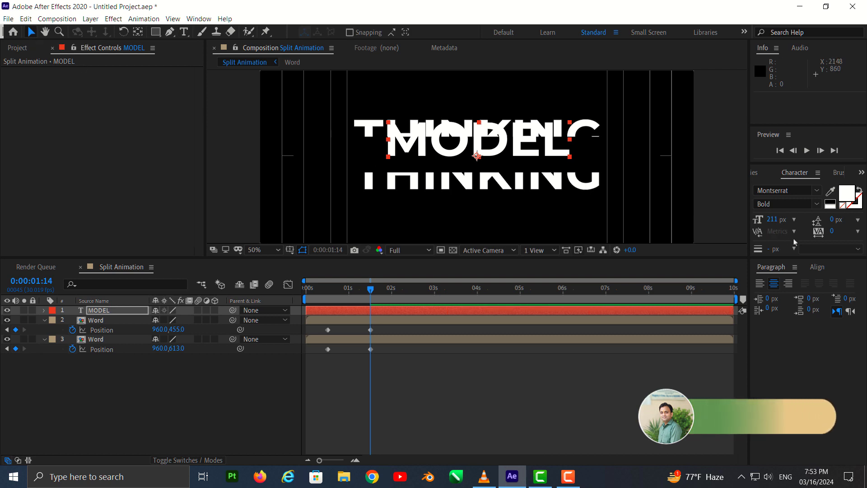
- Resize MODEL to 162 px, centre it in the comp, and send it to the bottom
left_click(818, 267)
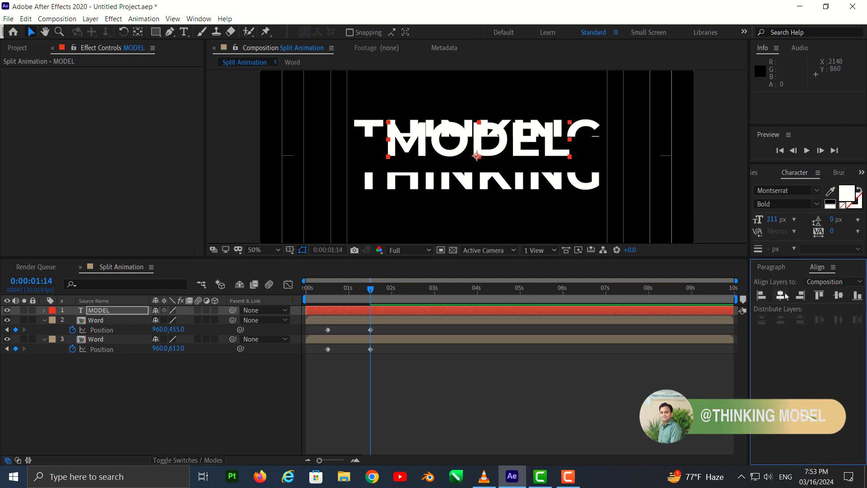
left_click(784, 296)
left_click(838, 298)
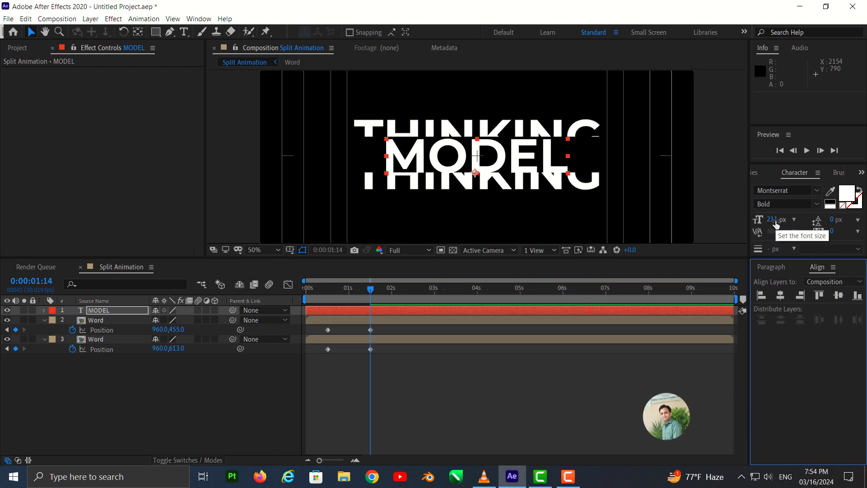
left_click_drag(773, 219, 746, 224)
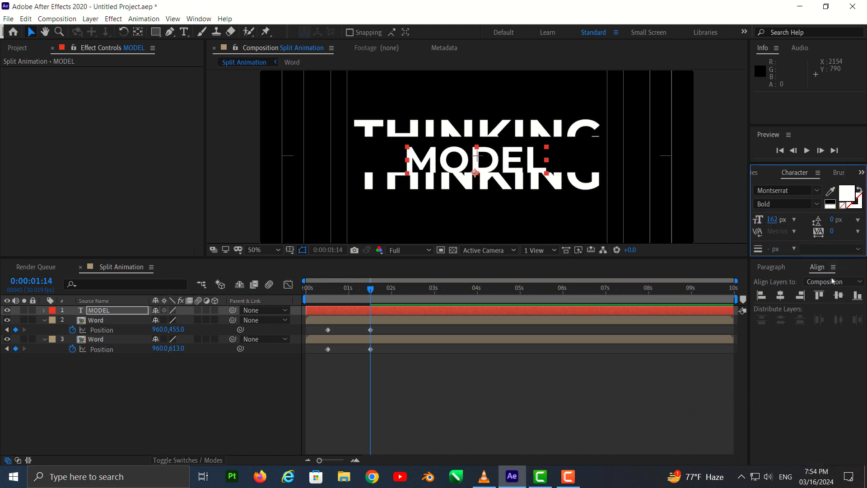
left_click(820, 297)
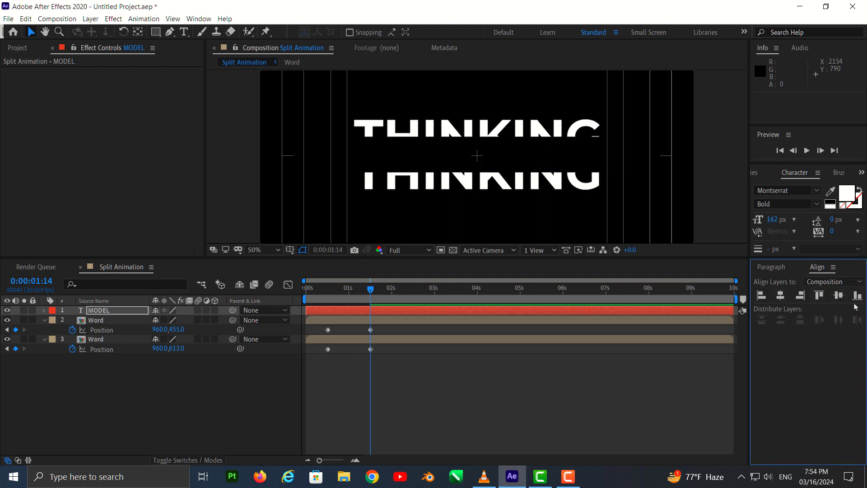
left_click(838, 296)
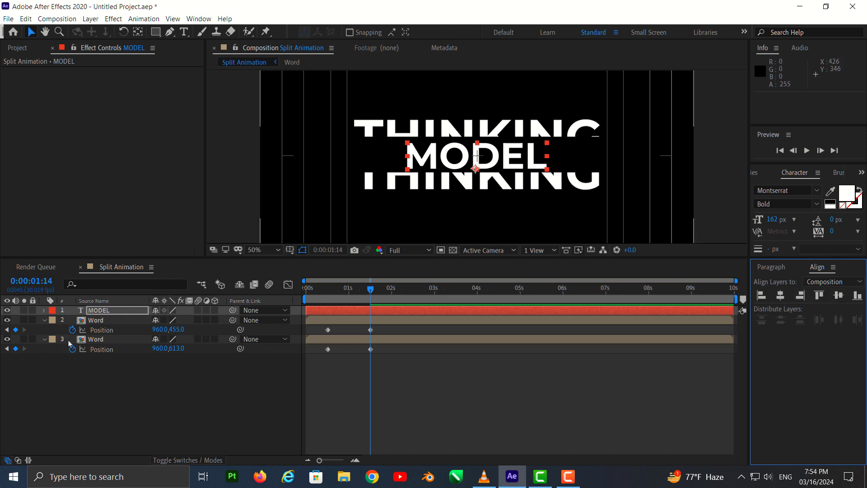
left_click(109, 314)
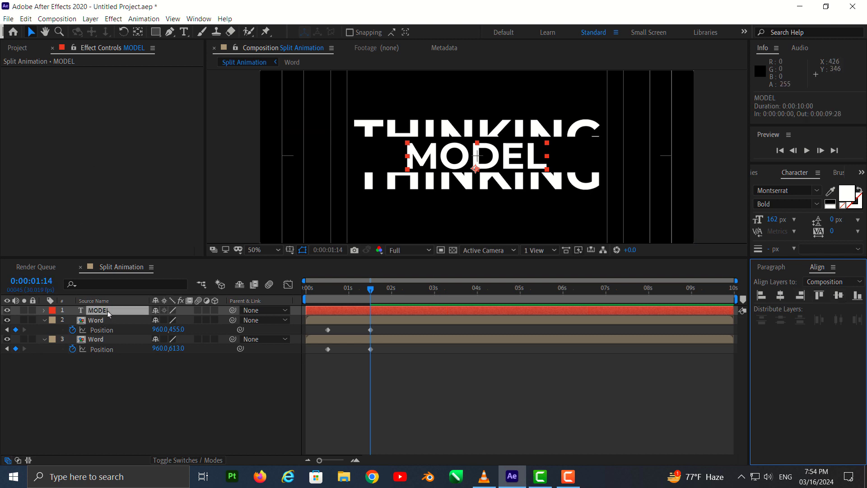
key("ctrl+shift+bracketleft")
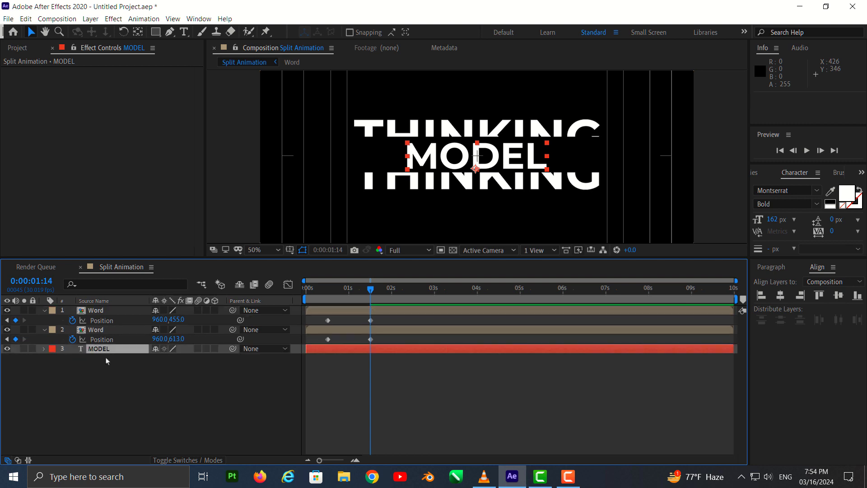
- Create a new black 1920×1080 solid layer named BG
right_click(111, 365)
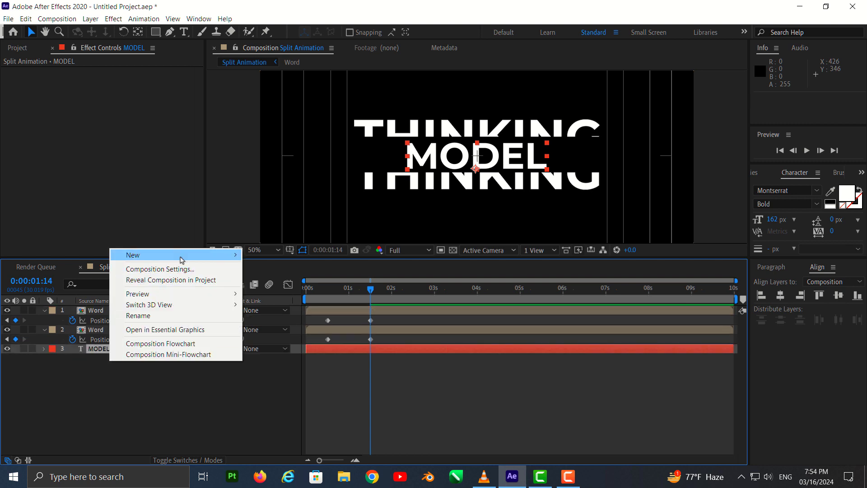
mouse_move(180, 257)
left_click(270, 281)
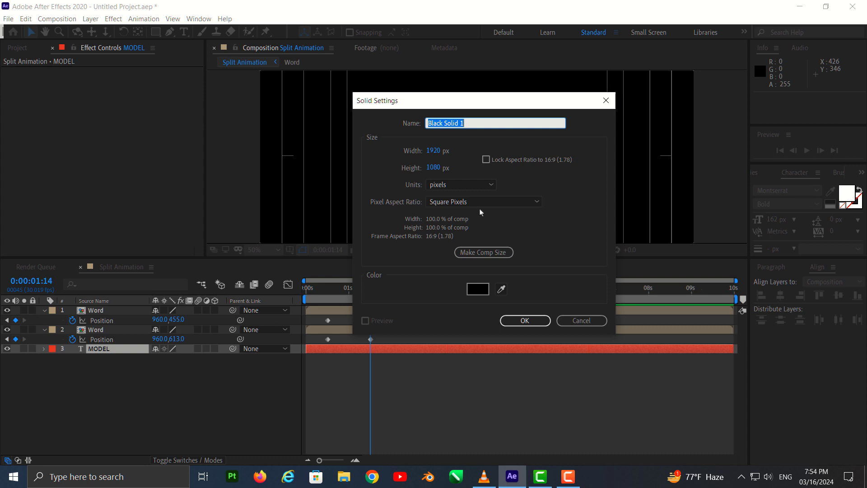
type("G")
left_click(516, 321)
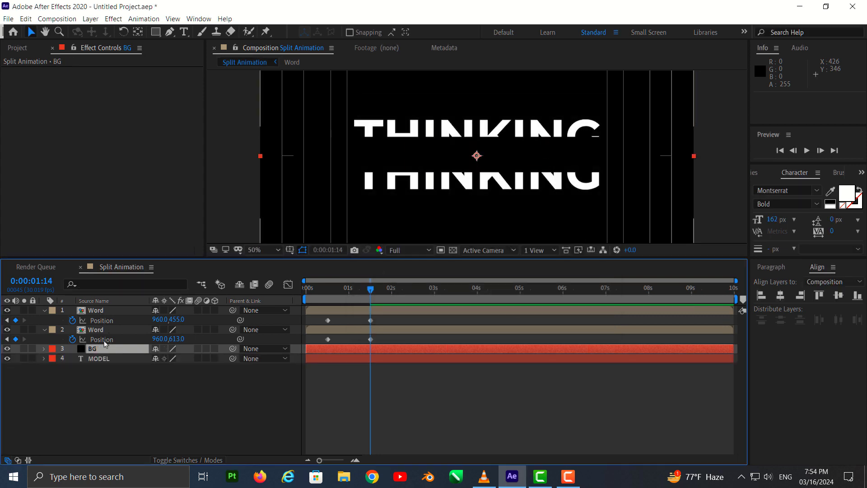
- Move BG below MODEL and pre-compose both layers into a comp named 2nd Word
left_click_drag(106, 351, 107, 366)
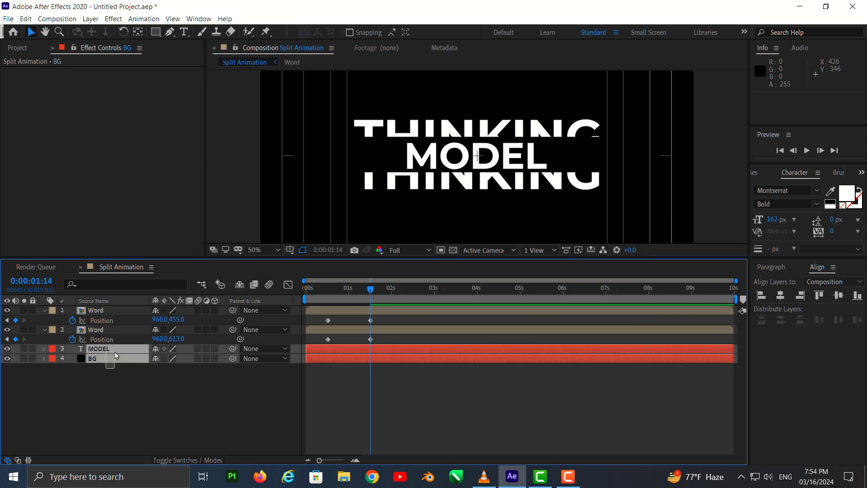
left_click(106, 348, "shift")
right_click(115, 350)
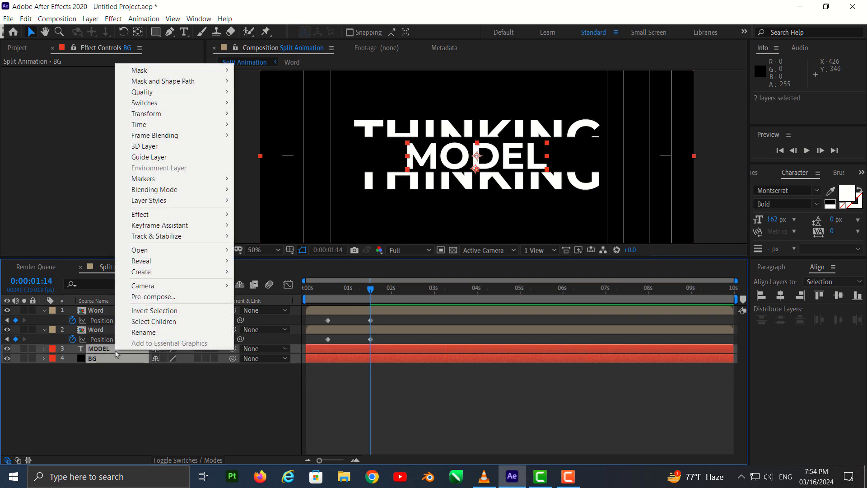
left_click(147, 297)
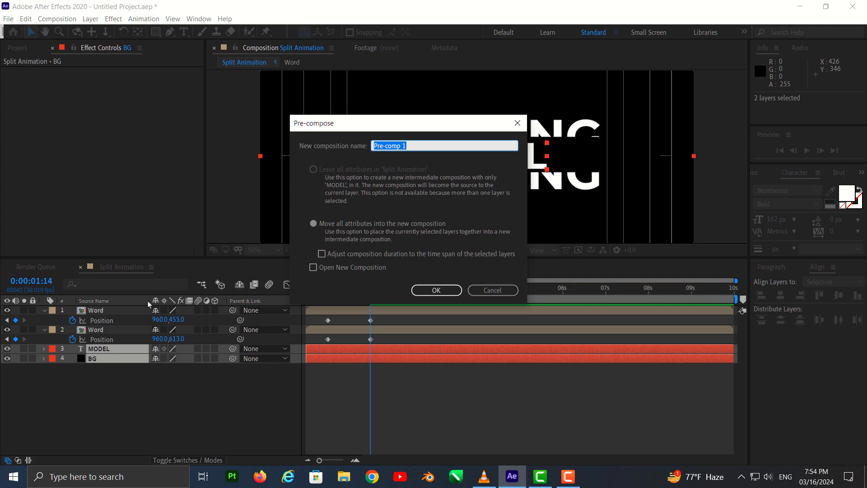
type("2nd Word")
left_click(445, 291)
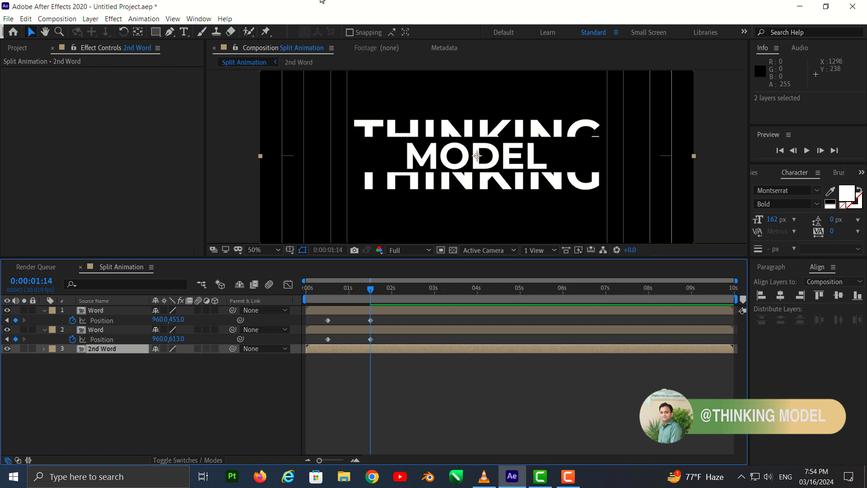
- Draw a rectangular mask over the upper half of the 2nd Word layer
left_click(155, 32)
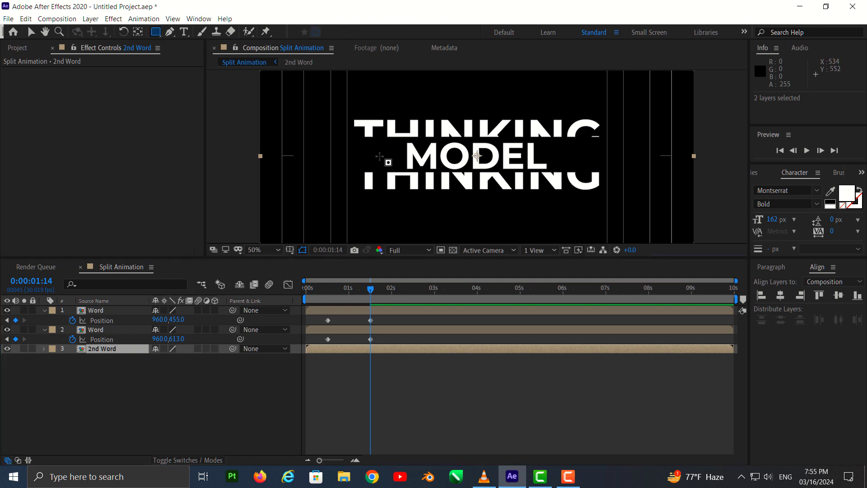
key("comma")
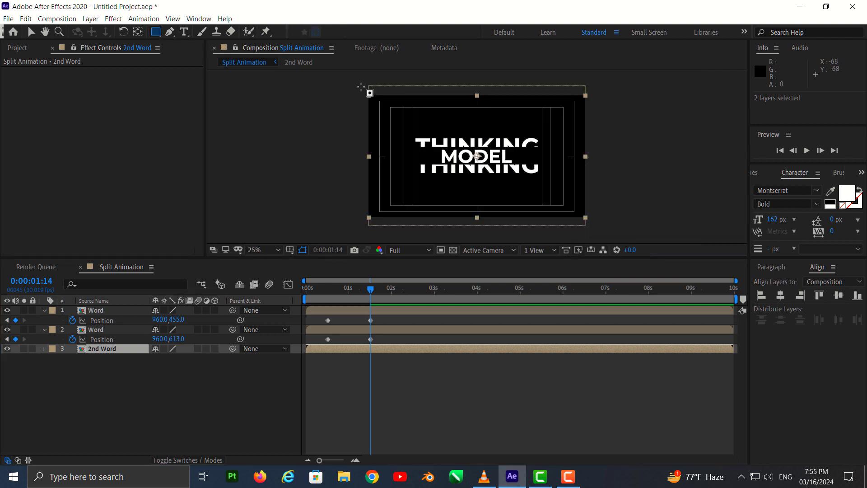
left_click_drag(362, 83, 444, 146)
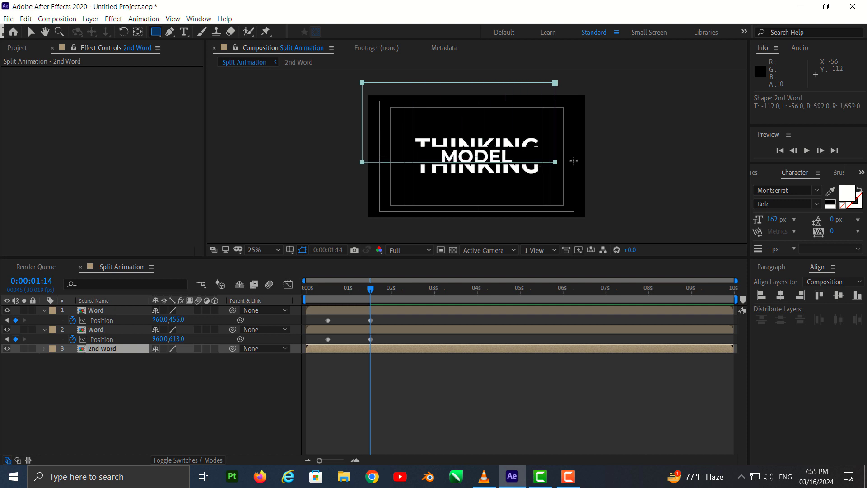
left_click_drag(497, 159, 594, 155)
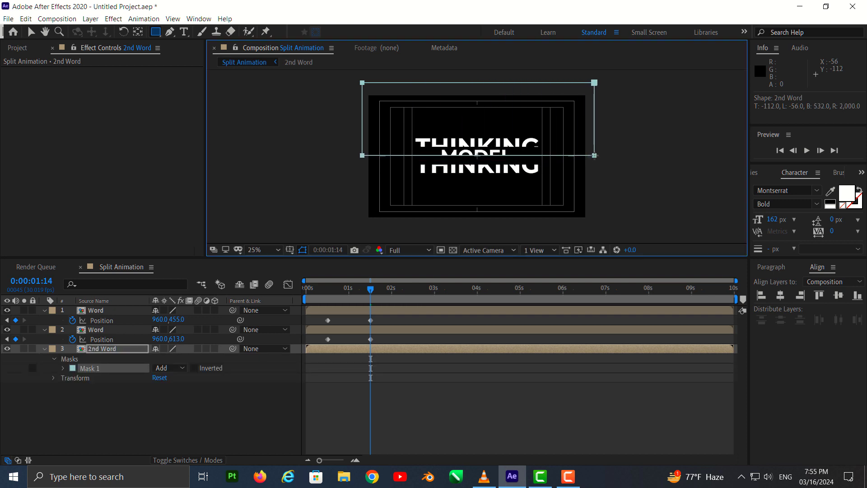
key("slash")
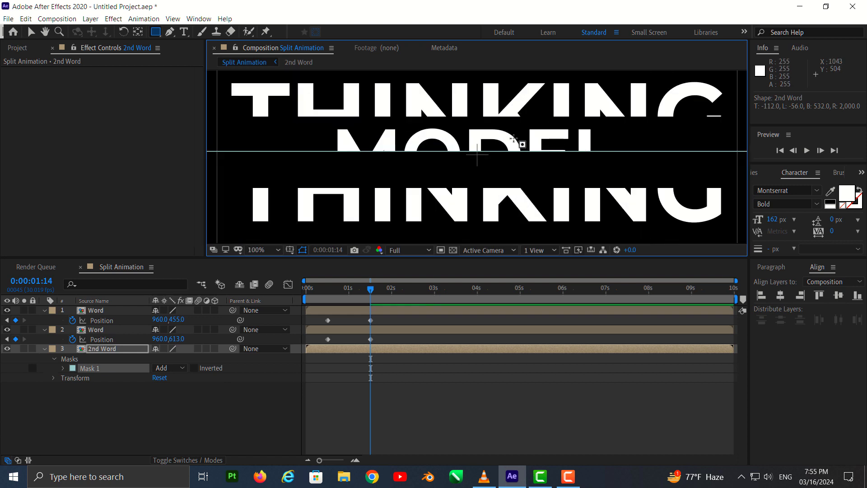
- Lower the mask's bottom edge to the frame centre and duplicate the 2nd Word layer
left_click(31, 32)
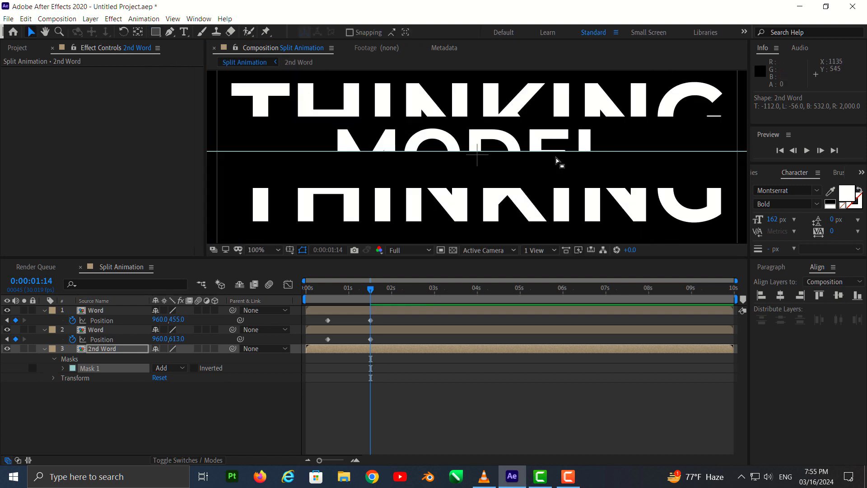
key("period")
key("period")
key("period")
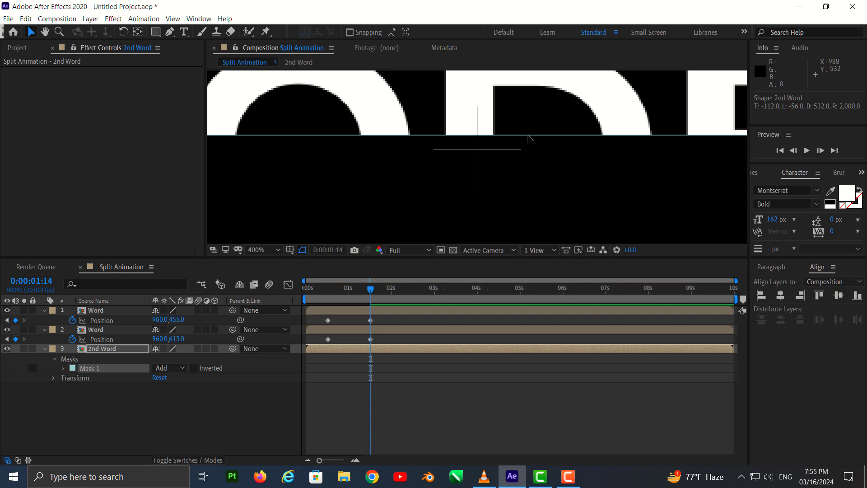
left_click_drag(529, 138, 528, 151)
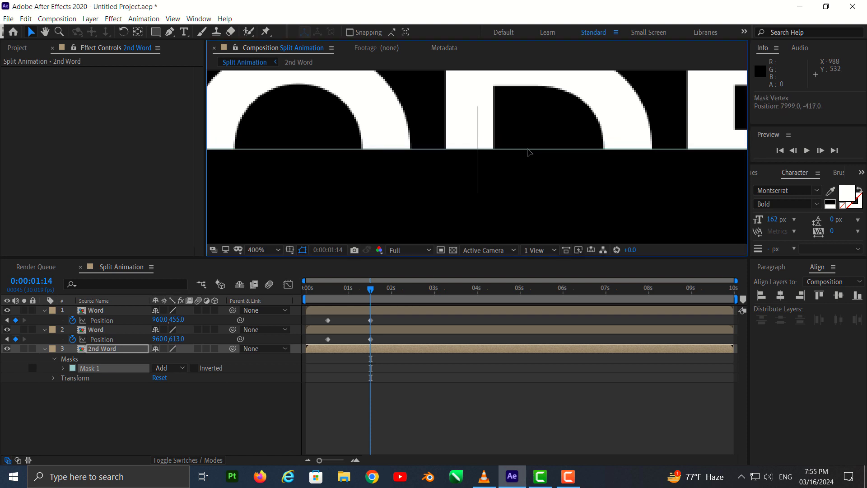
key("slash")
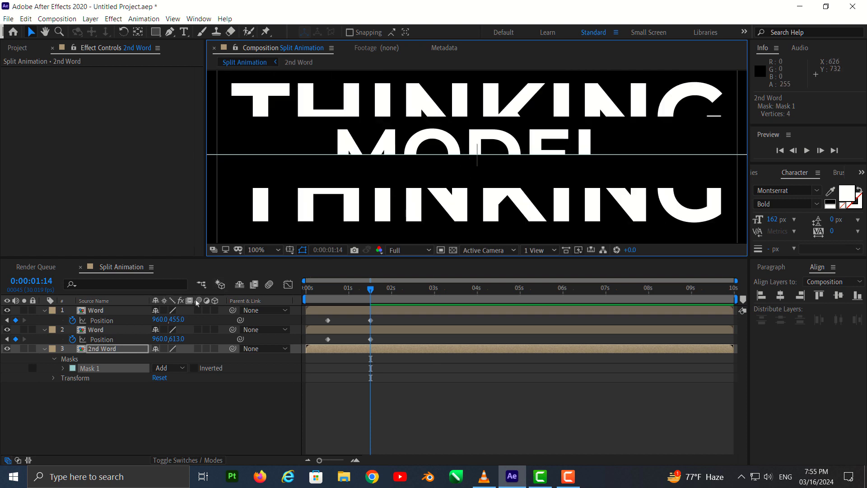
left_click(110, 352)
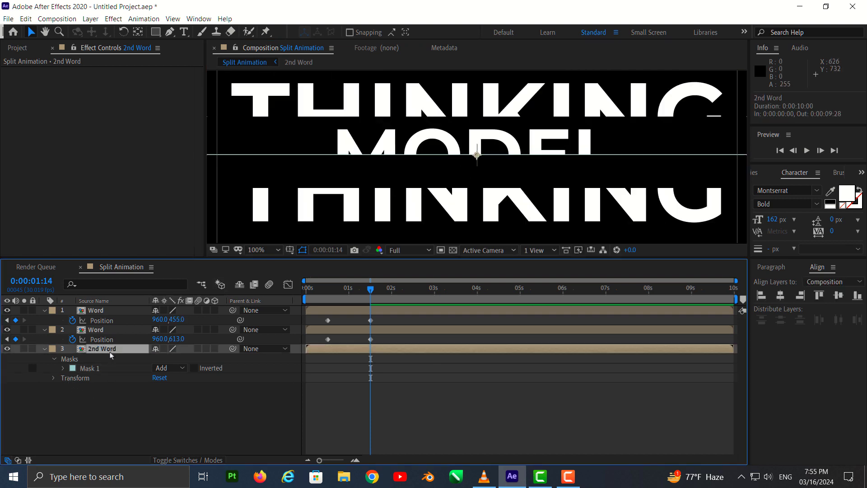
key("ctrl+d")
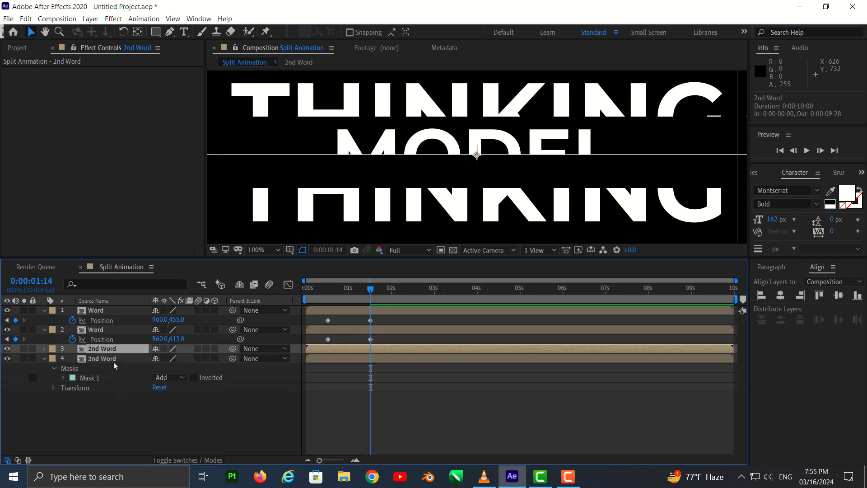
- Invert the lower copy's mask, keyframe both copies' Position at 960, 540, and move to 0:00:02:13
left_click(114, 359)
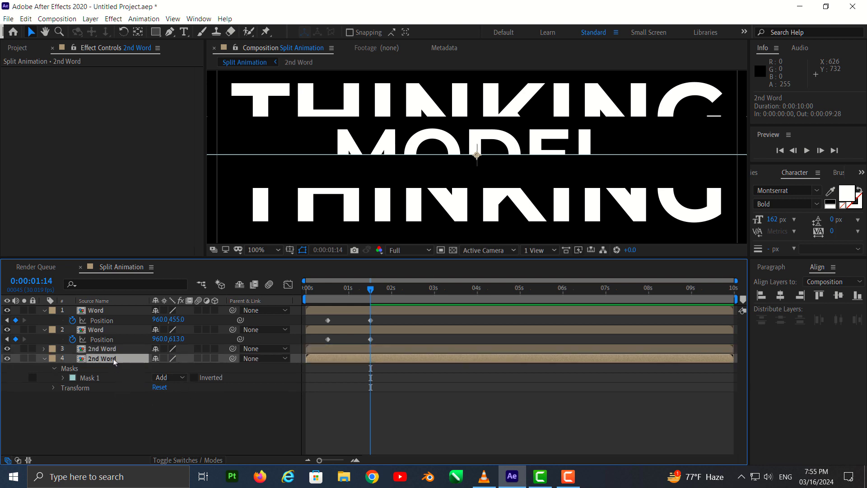
left_click(194, 378)
left_click(124, 349, "ctrl")
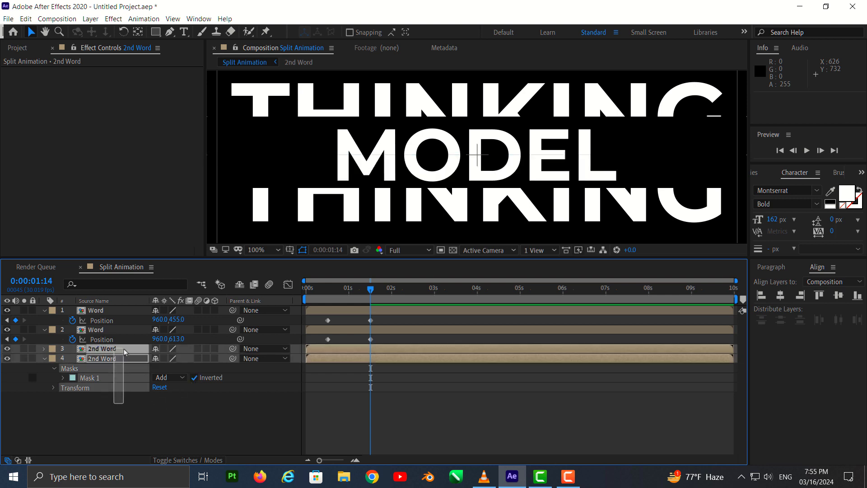
key("p")
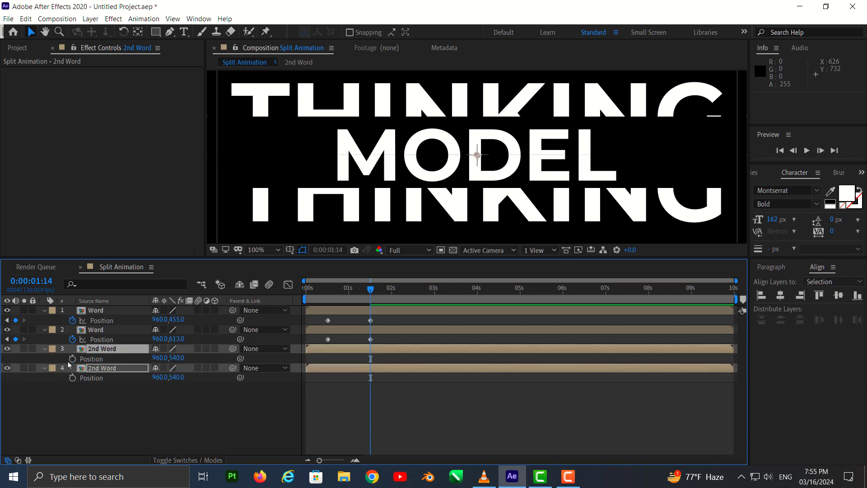
left_click(73, 359)
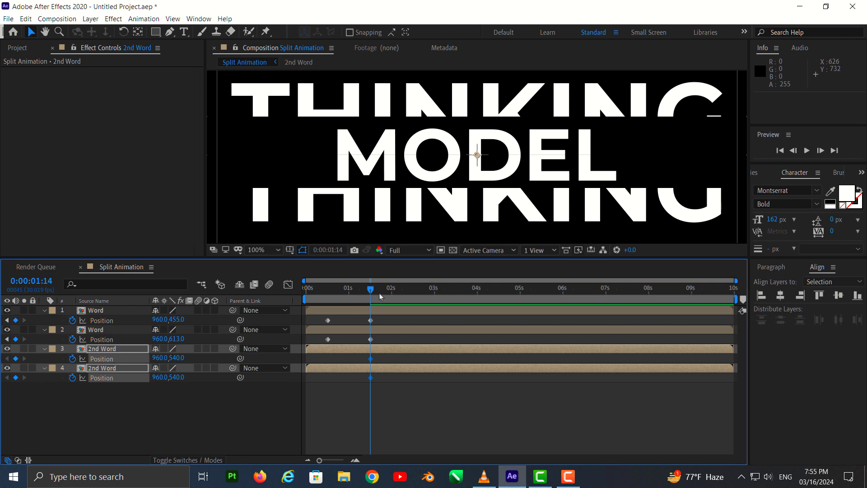
left_click_drag(370, 289, 411, 294)
- Try a shared Position Y of 557 for both MODEL halves, then undo it
key("comma")
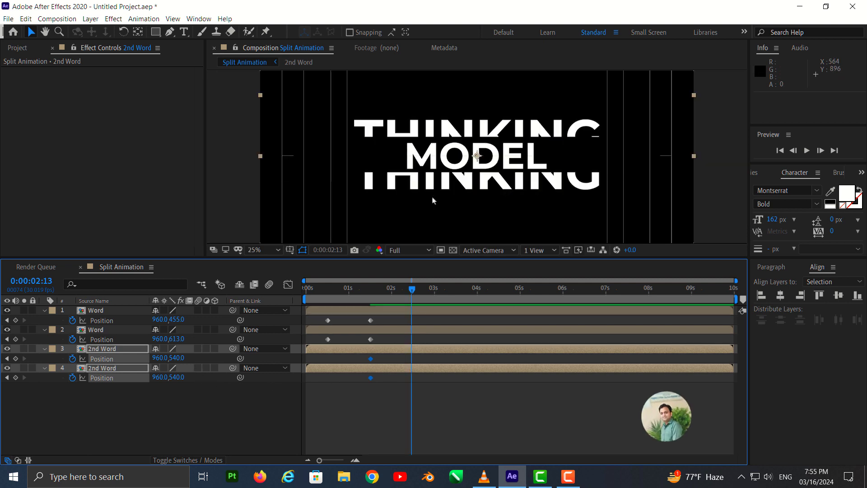
key("comma")
type("557")
key("Return")
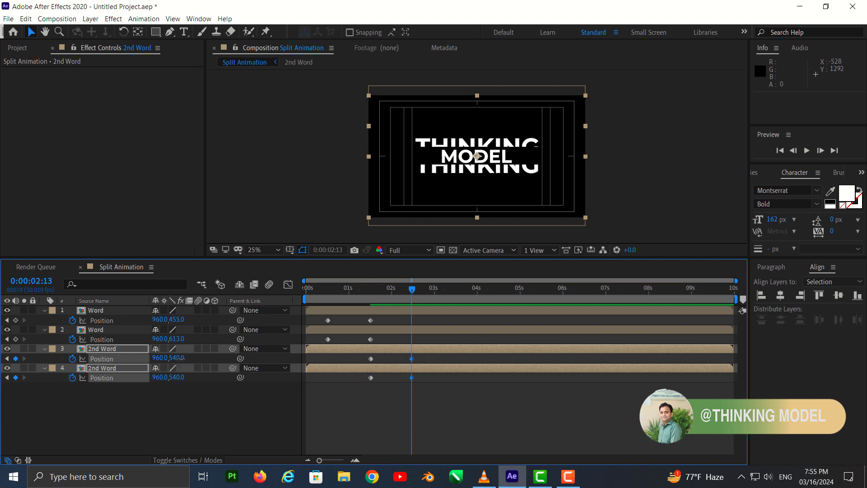
left_click(198, 397)
key("ctrl+z")
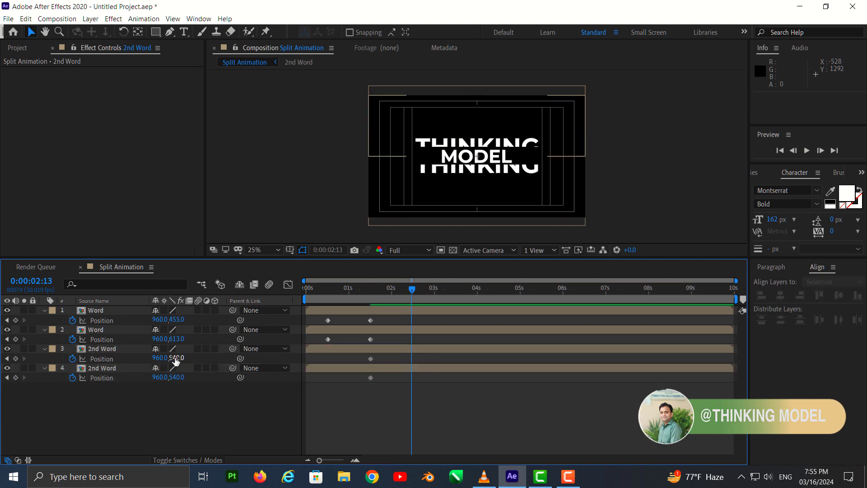
- At 0:00:02:13, key the upper MODEL half to Y 454 and the lower to Y 614
mouse_move(176, 358)
left_mouse_down()
mouse_move(188, 358)
mouse_move(151, 335)
left_mouse_up()
left_click(474, 156)
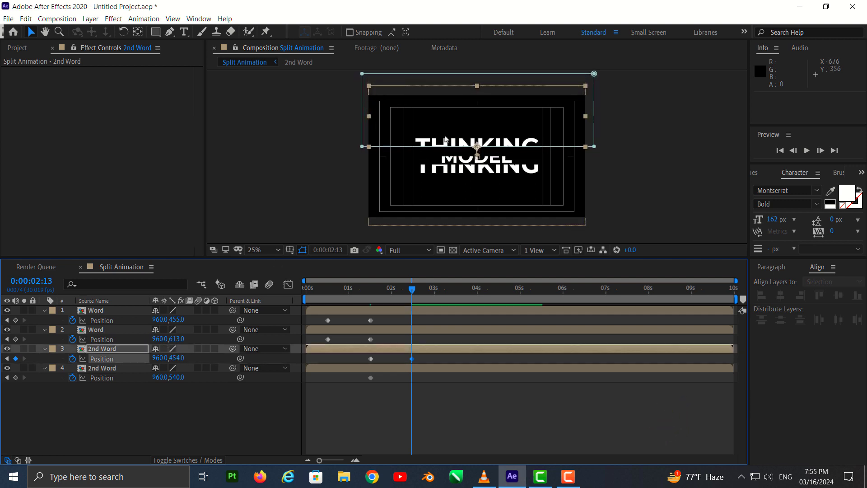
scroll(470, 134, "up", 6)
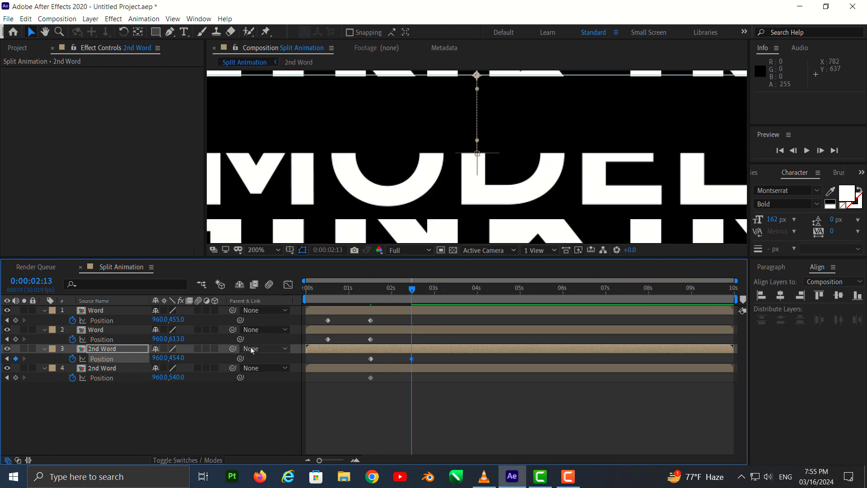
left_click_drag(181, 383, 220, 379)
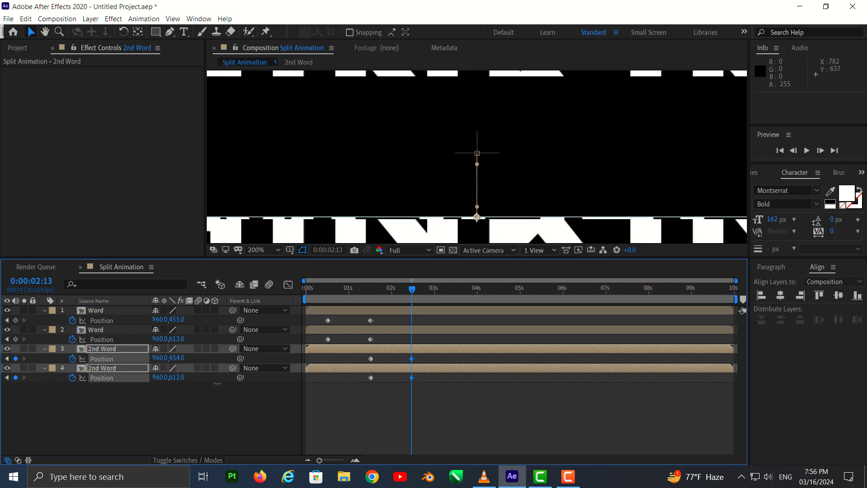
scroll(443, 158, "down", 4)
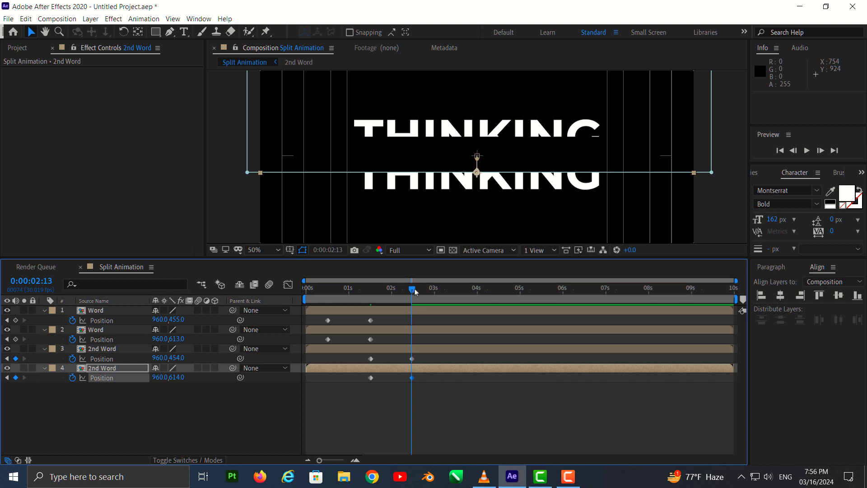
key("space")
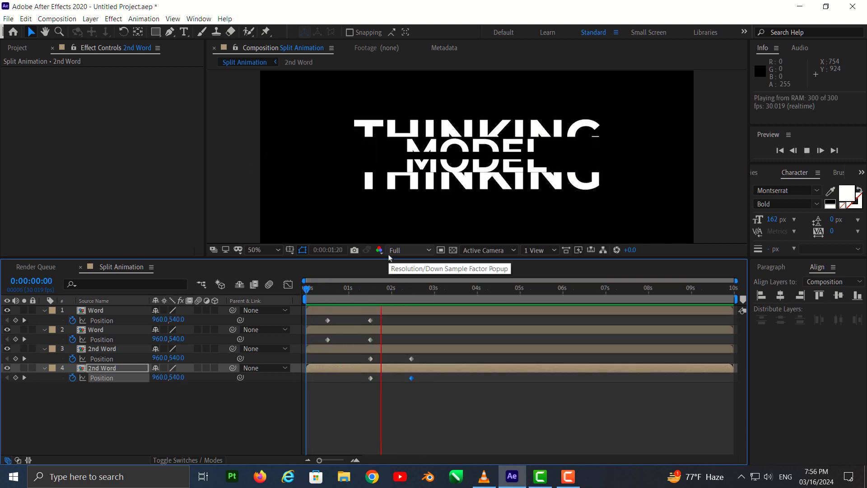
key("space")
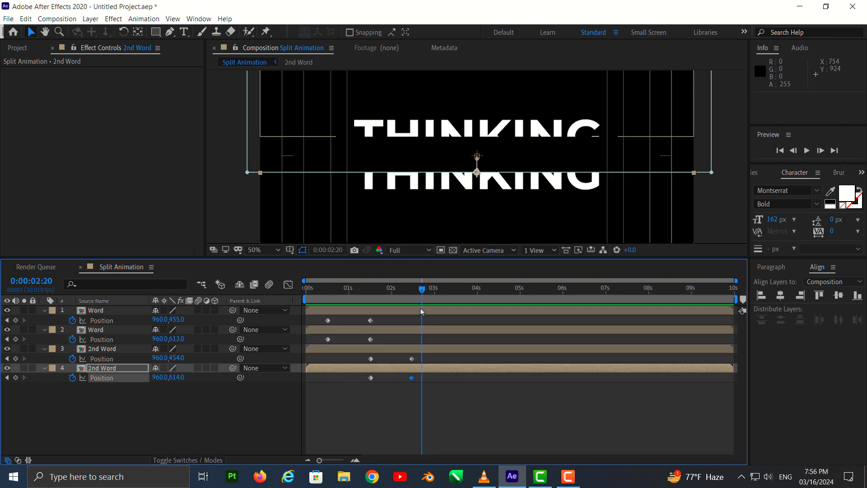
left_click_drag(423, 290, 371, 296)
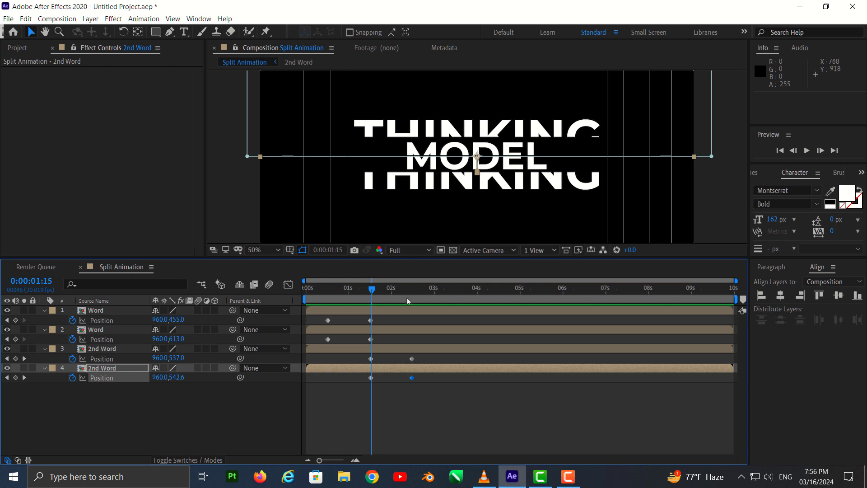
left_click_drag(371, 293, 368, 291)
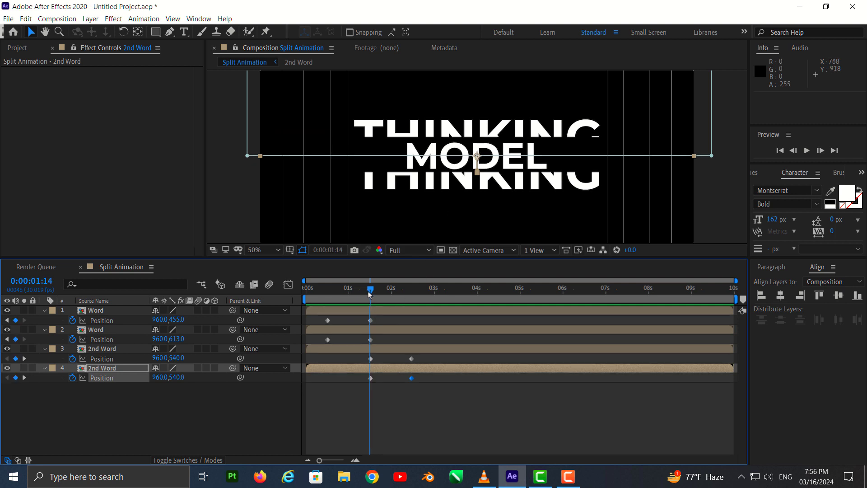
scroll(467, 106, "up", 6)
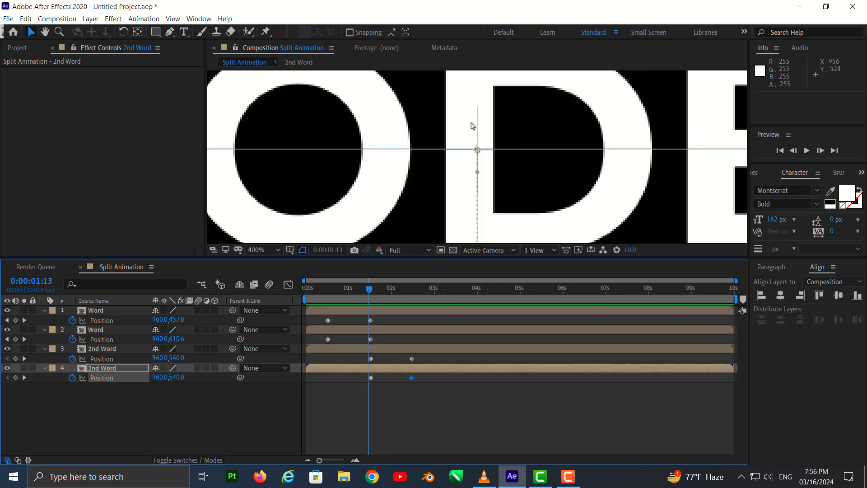
left_click(517, 197)
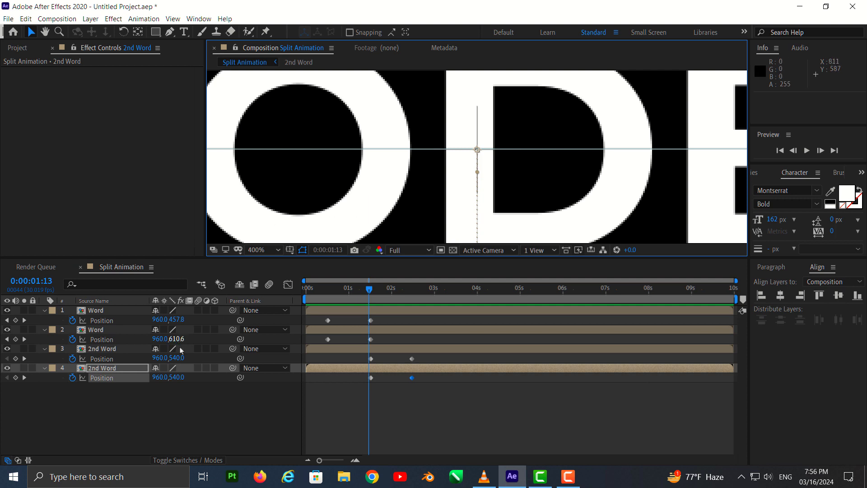
left_click(175, 413)
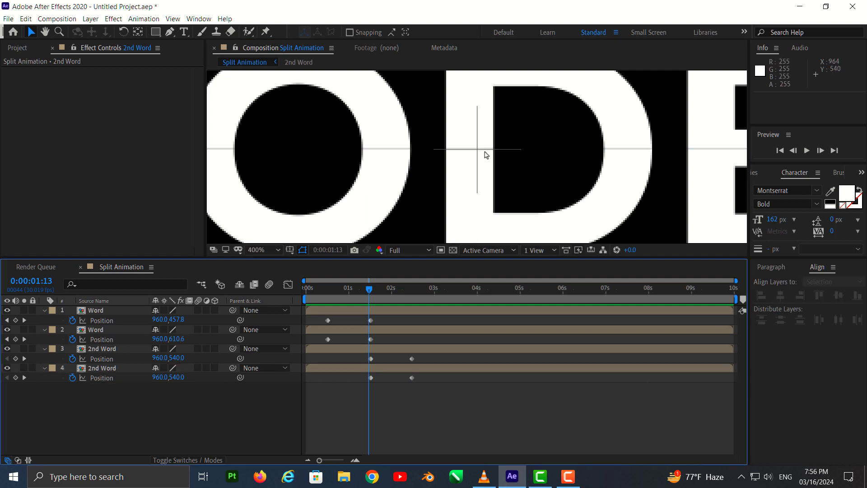
left_click(468, 215)
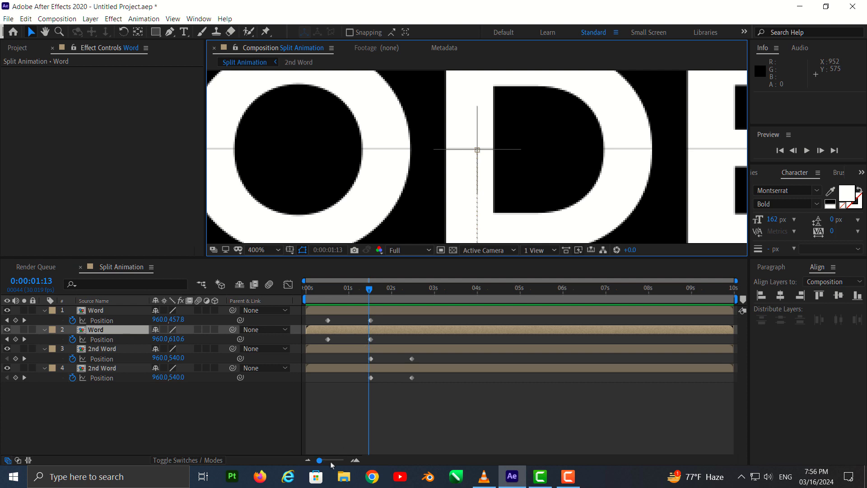
left_click_drag(320, 460, 344, 460)
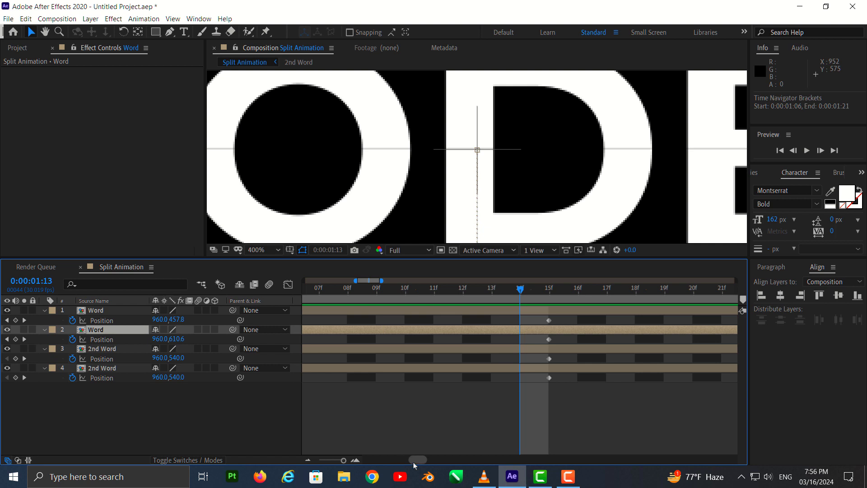
left_click_drag(416, 459, 424, 460)
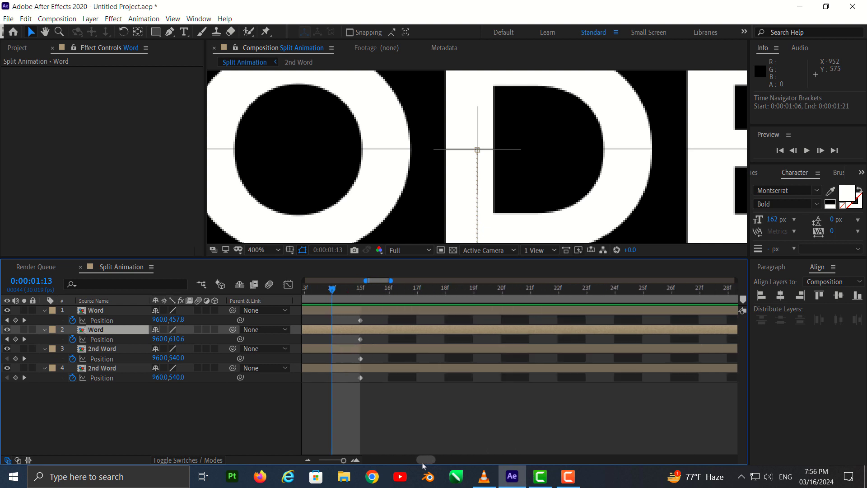
left_click(360, 321)
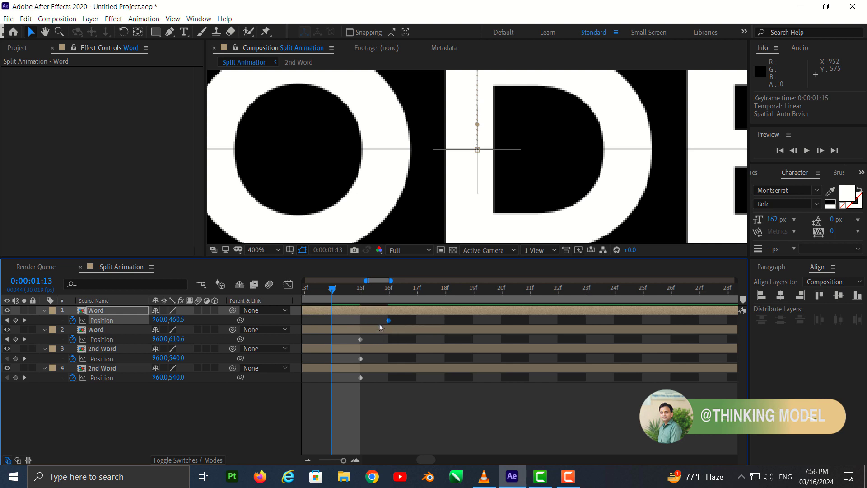
key("ctrl+z")
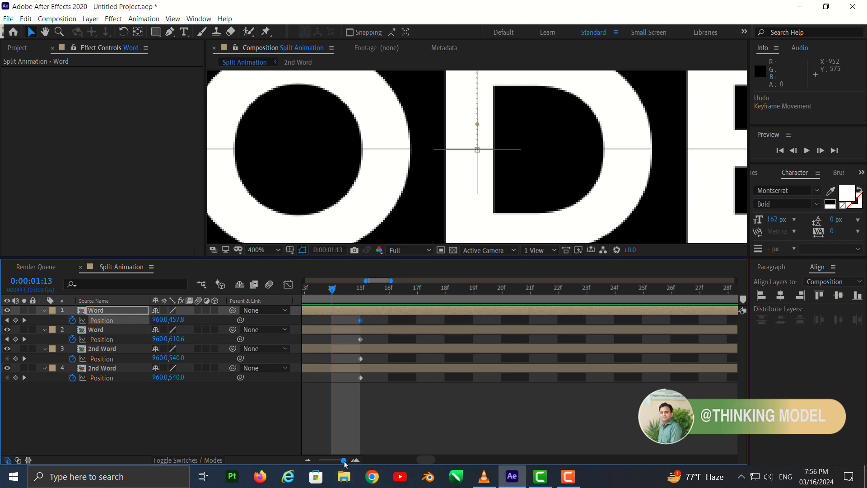
left_click_drag(344, 460, 320, 460)
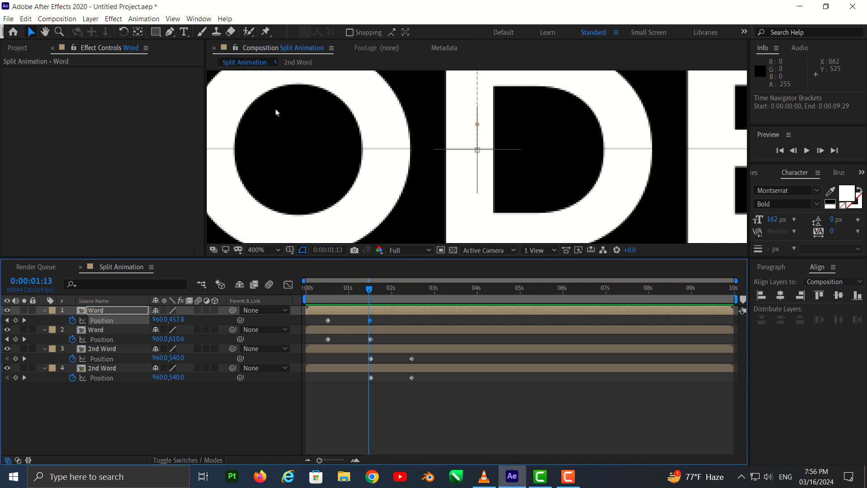
key("ctrl+z")
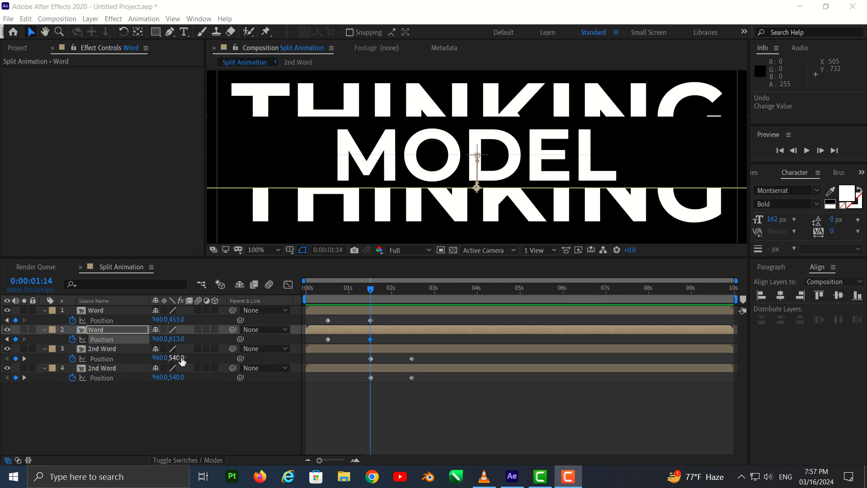
- At 0:00:01:14, key the top THINKING half to Y 480 and the bottom to Y 598
left_click_drag(182, 359, 181, 357)
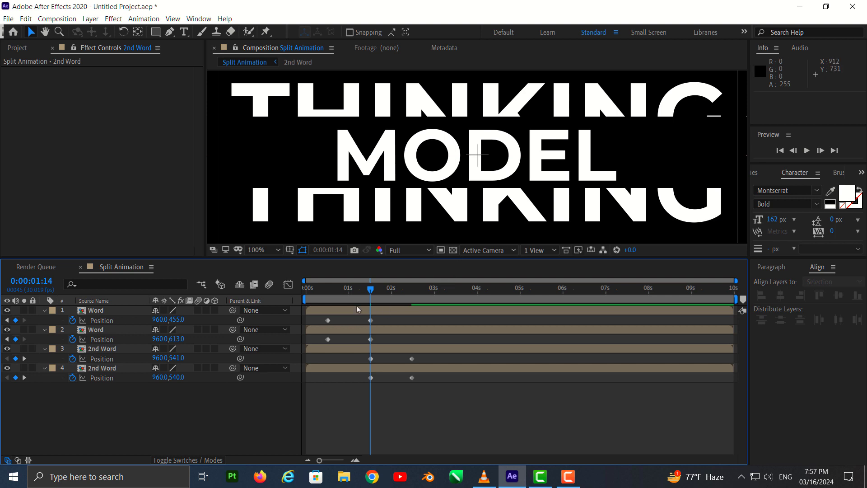
left_click_drag(364, 294, 370, 295)
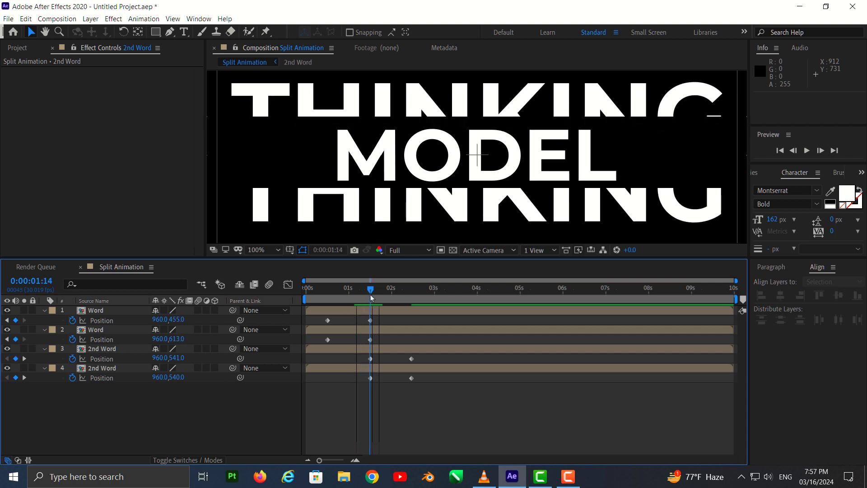
left_click(103, 310)
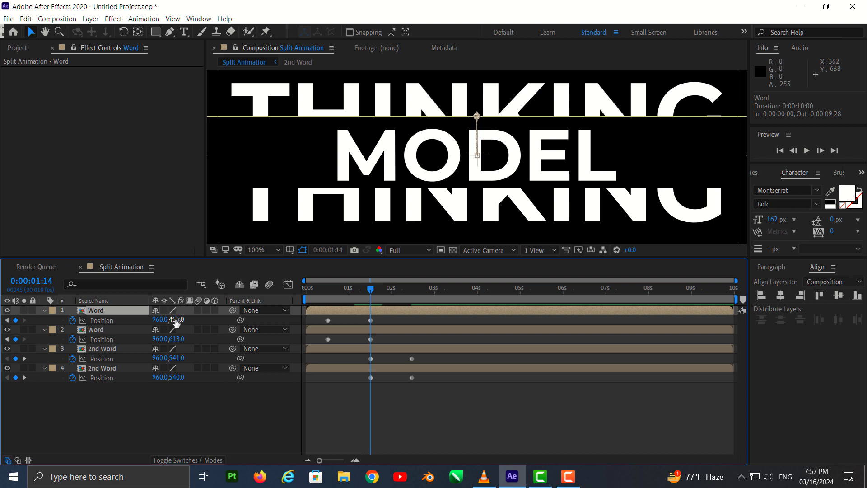
left_click_drag(176, 320, 187, 319)
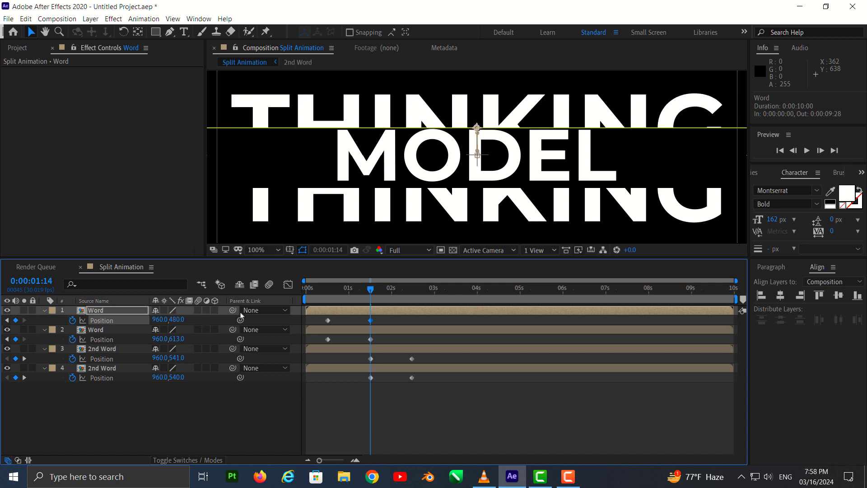
left_click(129, 330)
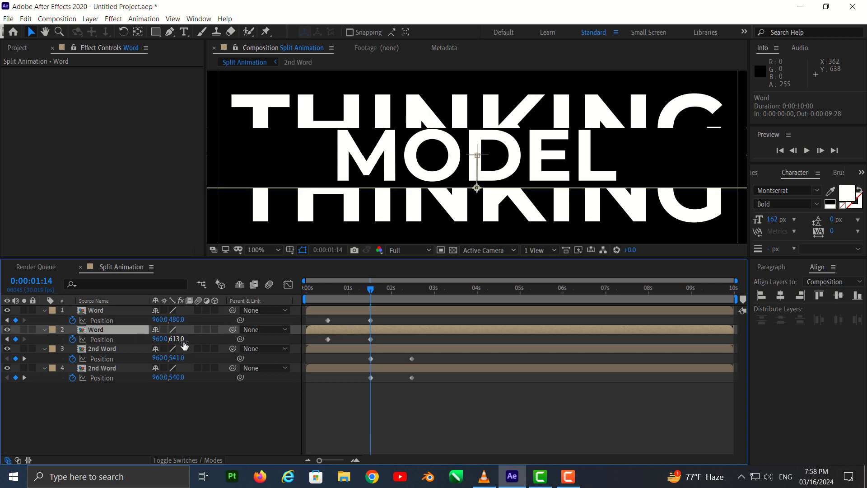
left_click_drag(180, 339, 174, 340)
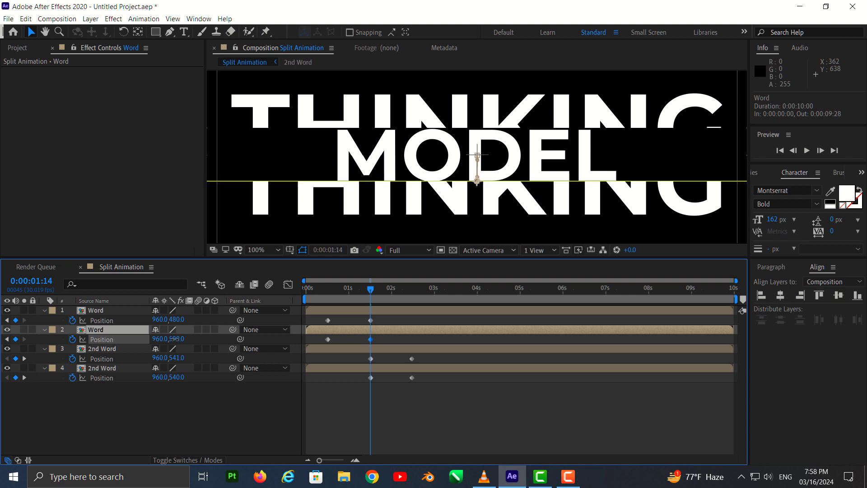
key("Return")
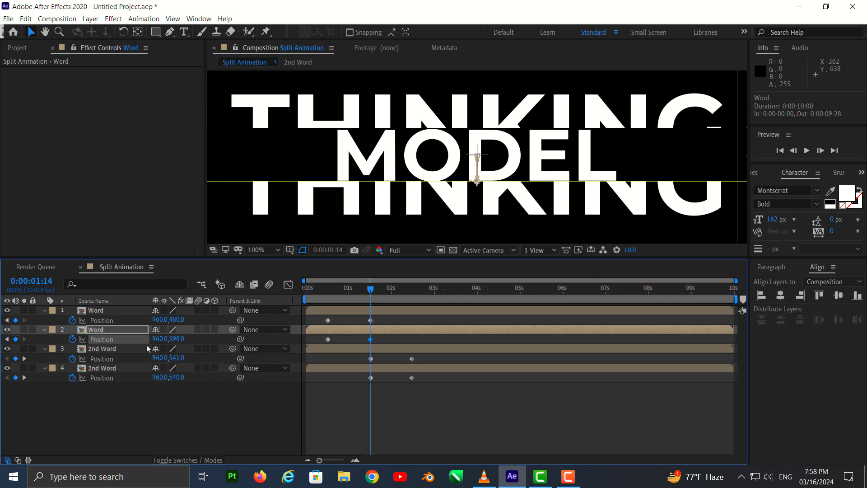
left_click(127, 350)
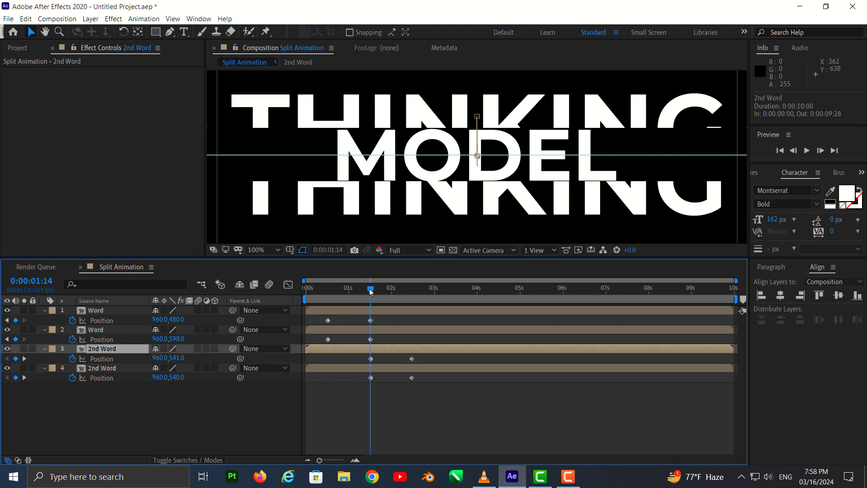
- At 0:00:02:13, key the upper MODEL half to Y 476 and the lower to Y 601
left_click_drag(370, 292, 396, 293)
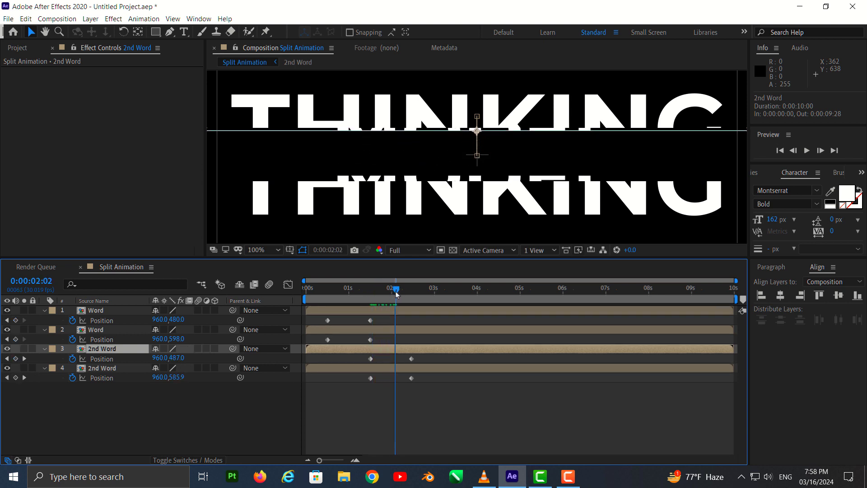
left_click_drag(397, 293, 411, 297)
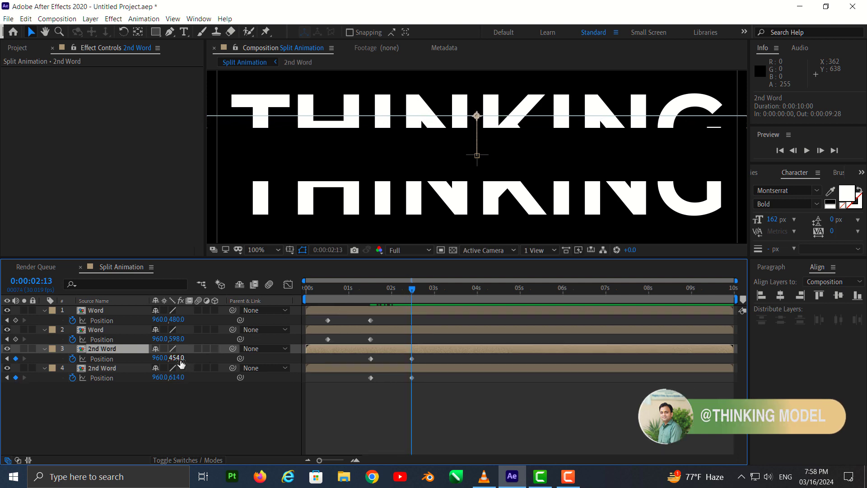
mouse_move(178, 357)
left_mouse_down()
mouse_move(196, 357)
mouse_move(175, 378)
left_mouse_up()
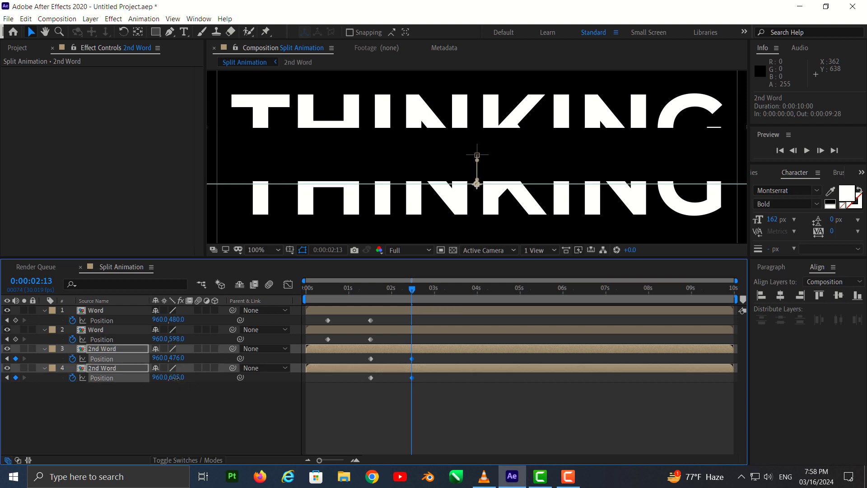
left_click_drag(169, 379, 173, 378)
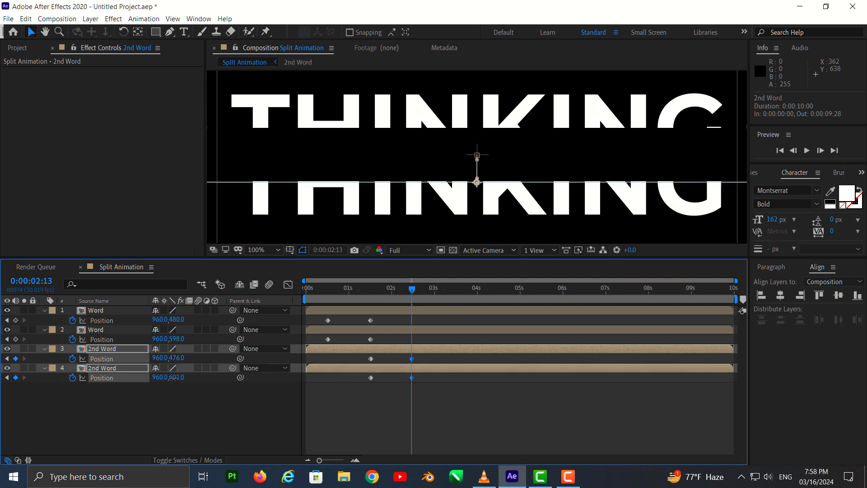
left_click(173, 378)
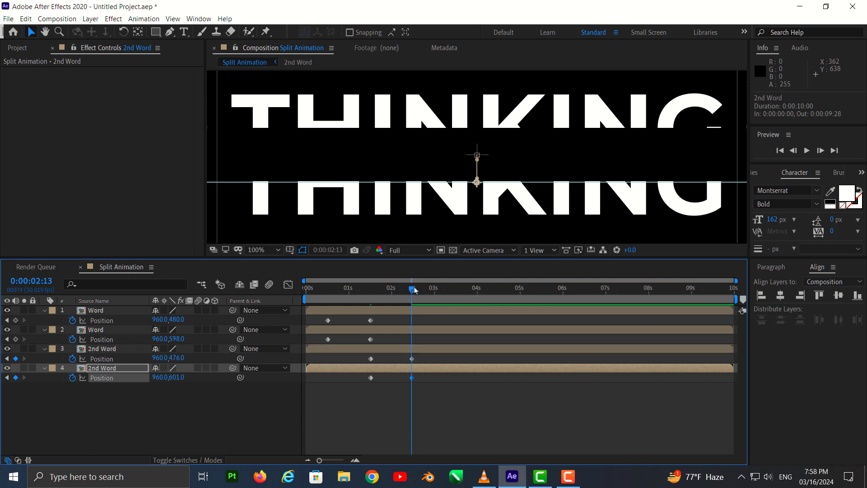
- Preview the animation from the start, then return to the 0:00:02:13 keyframes
left_click_drag(415, 290, 307, 289)
key("space")
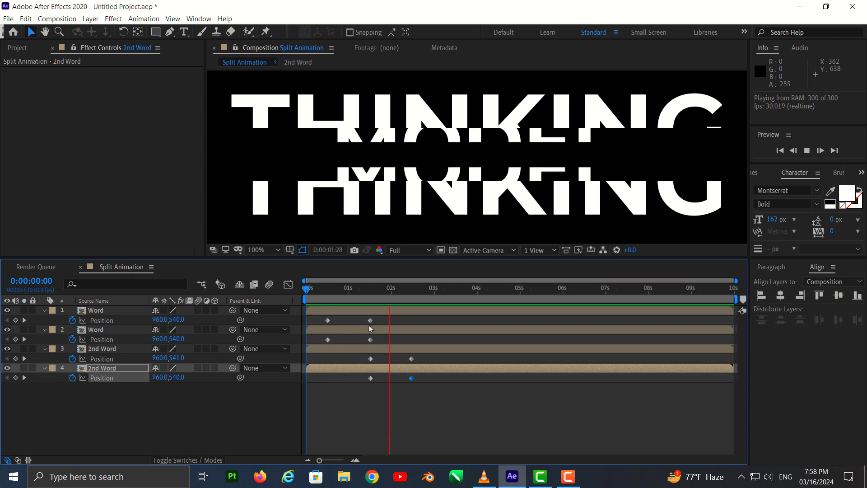
key("space")
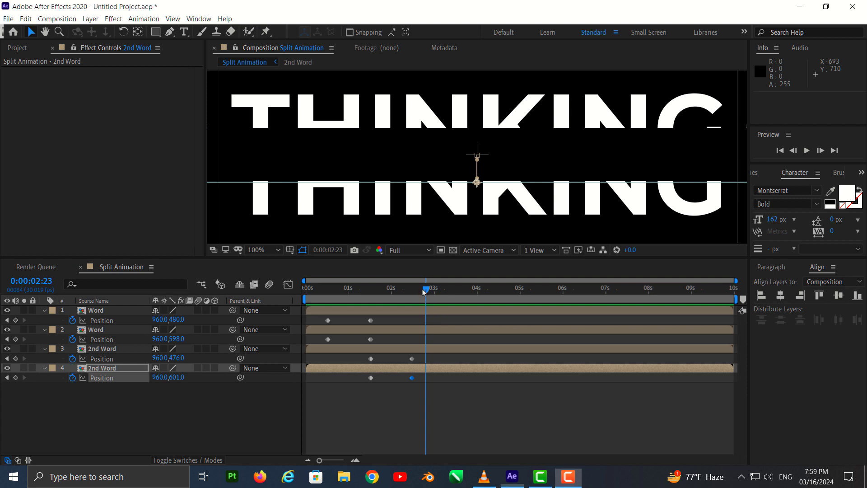
left_click_drag(427, 291, 411, 291)
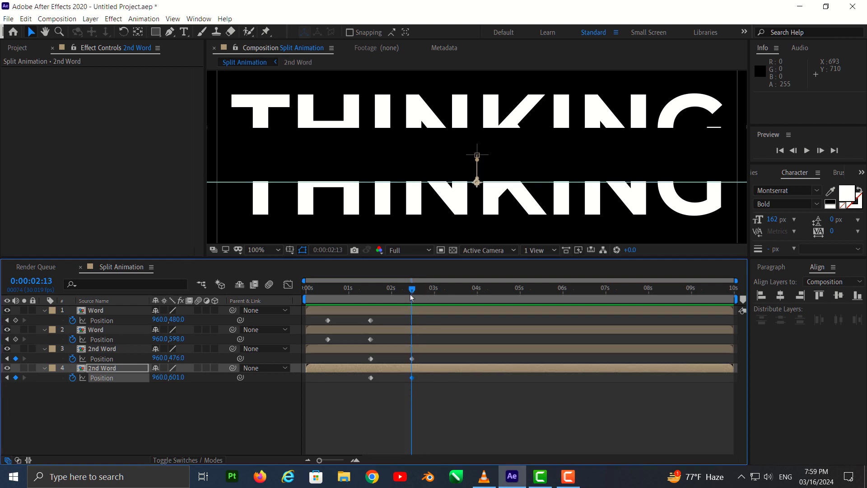
left_click_drag(414, 294, 414, 295)
- Create a new text layer reading SUDEEP
right_click(158, 425)
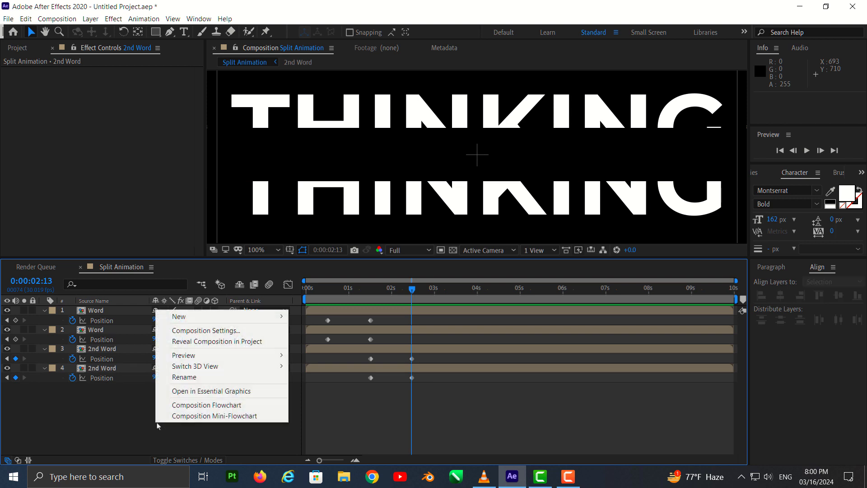
mouse_move(271, 316)
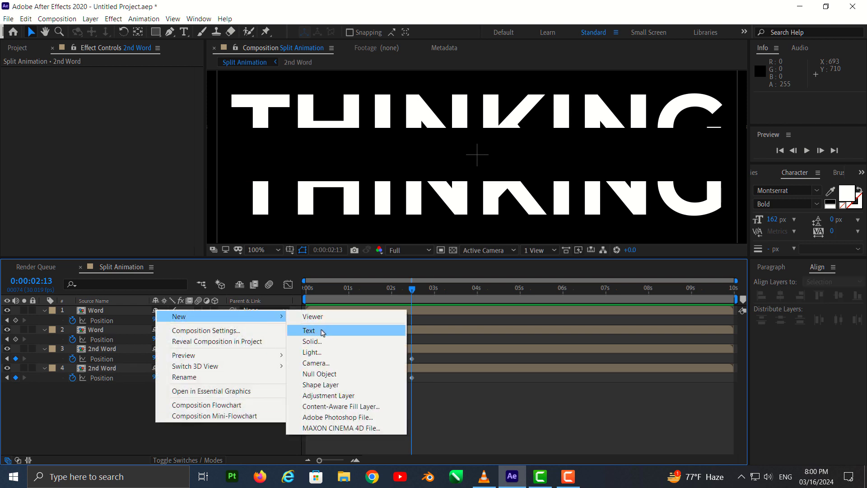
left_click(319, 331)
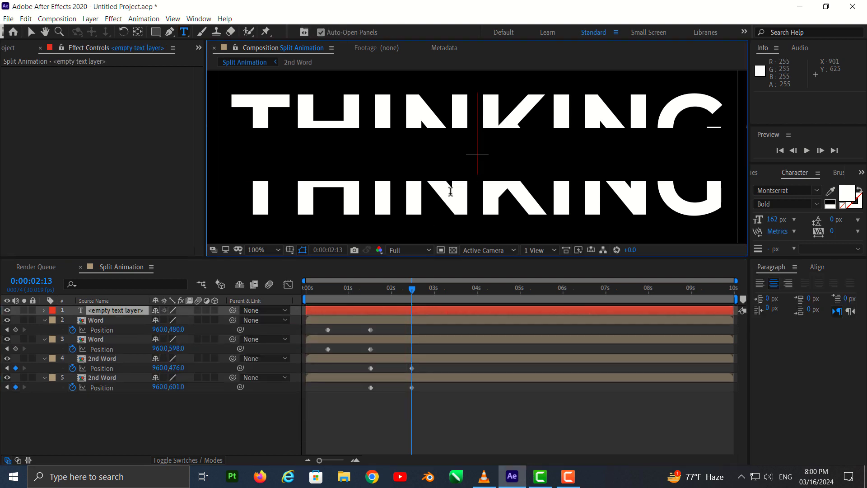
type("SUDEEP")
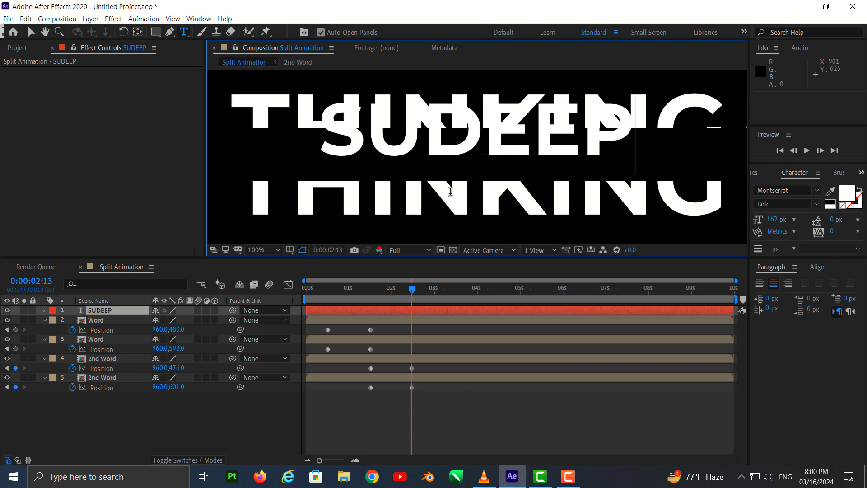
left_click(30, 34)
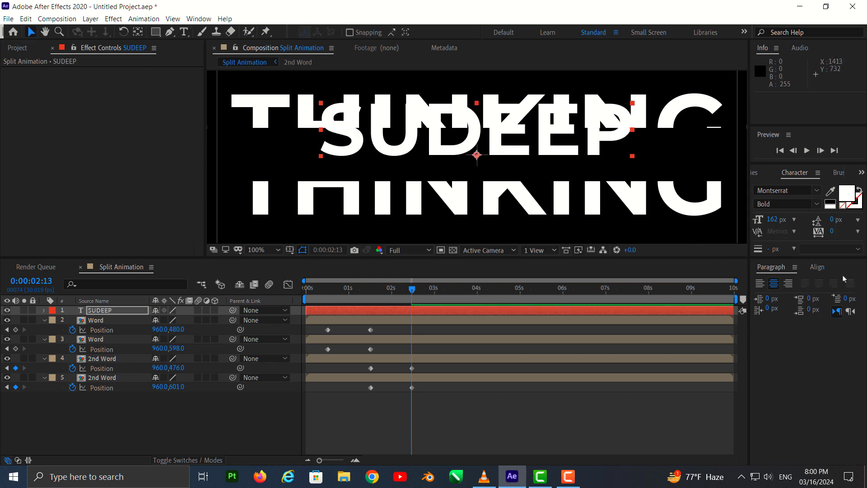
- Centre the SUDEEP layer vertically in the composition with Align Vertical Centers
left_click(818, 268)
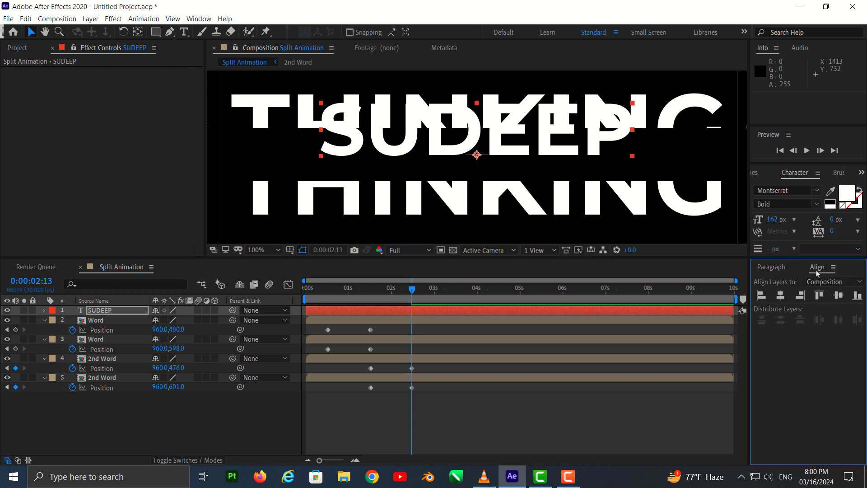
left_click(838, 295)
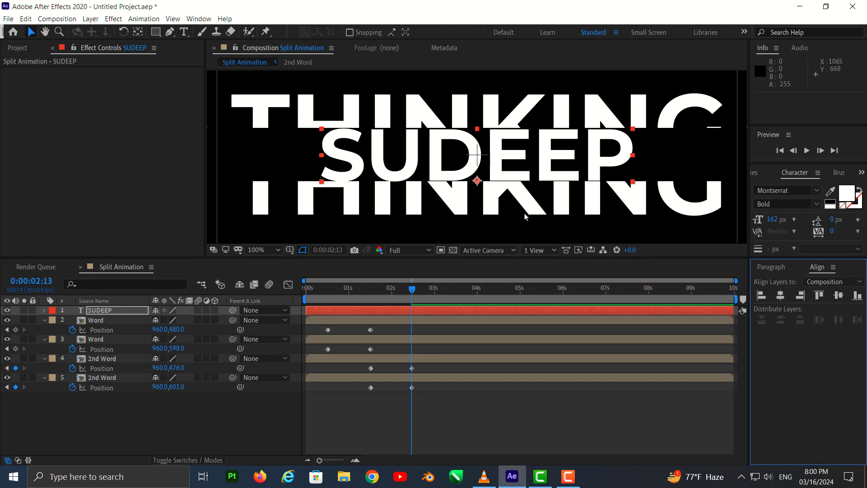
scroll(525, 216, "down", 2)
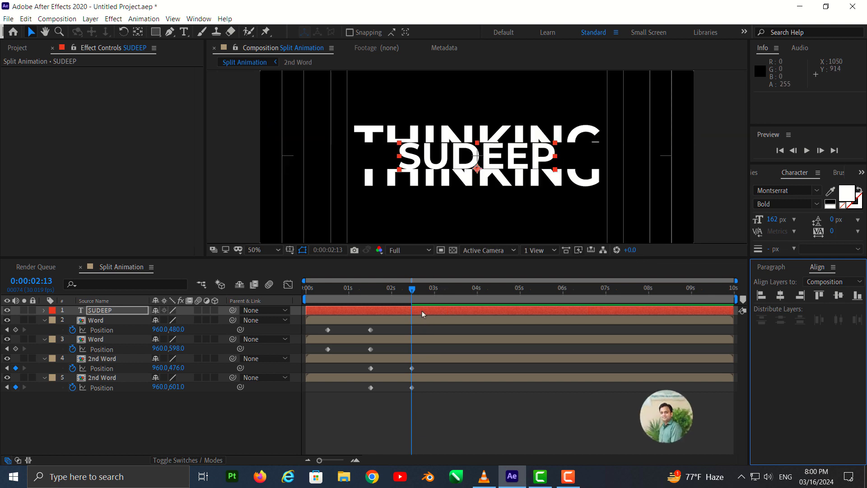
- Move the SUDEEP layer to the bottom of the layer stack
mouse_move(413, 292)
left_mouse_down()
mouse_move(387, 298)
mouse_move(415, 296)
left_mouse_up()
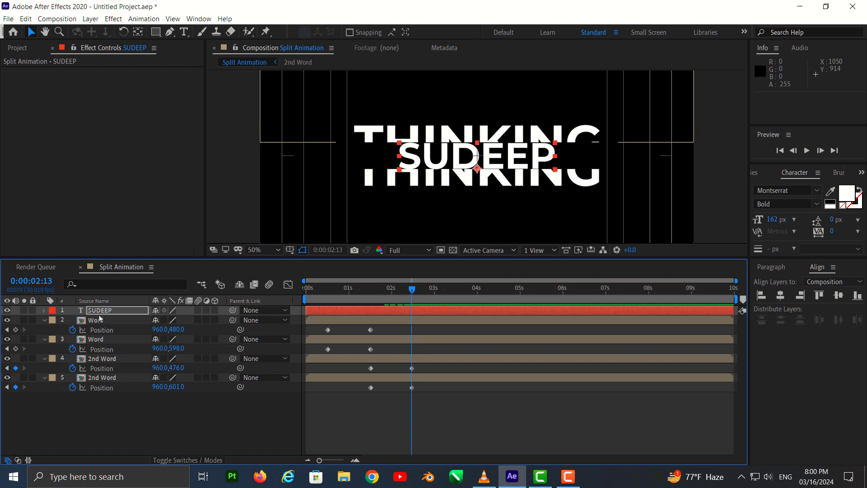
left_click_drag(102, 310, 102, 367)
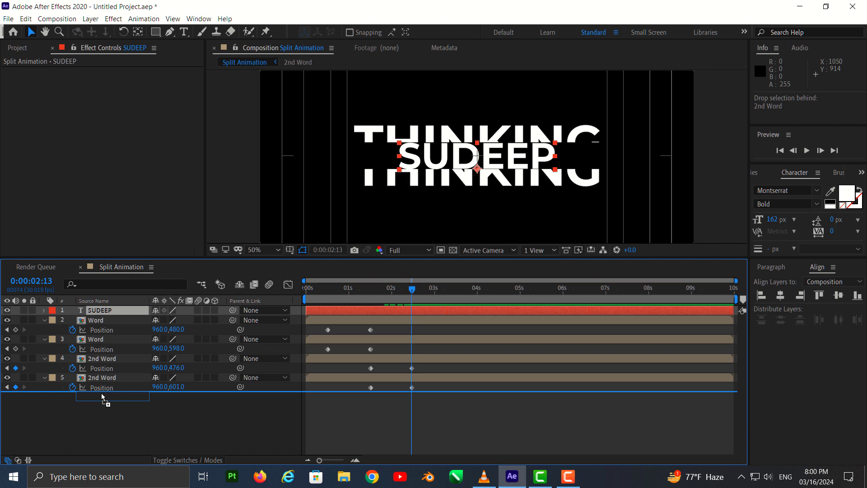
left_click_drag(102, 397, 103, 406)
- Create a black solid named bg and place it below SUDEEP
right_click(104, 415)
mouse_move(176, 307)
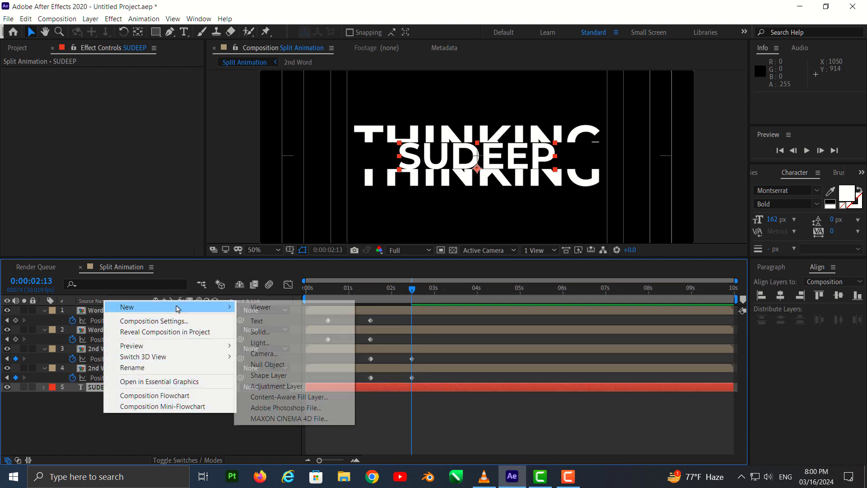
left_click(260, 331)
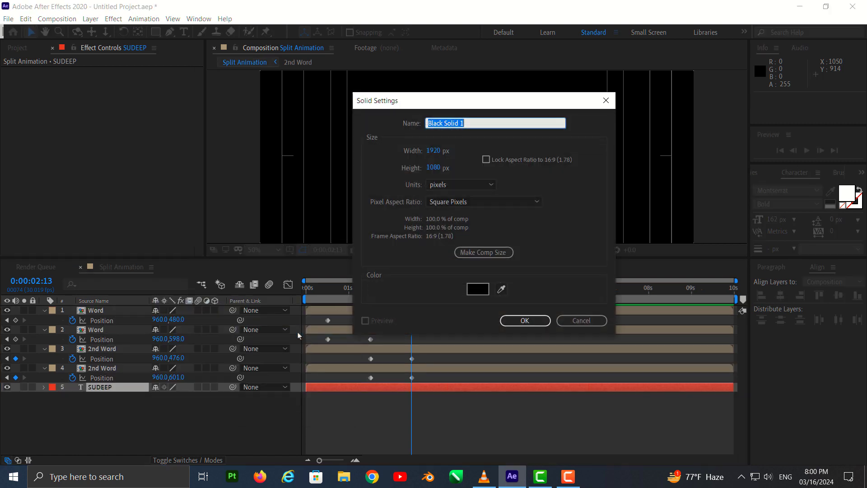
type("bg")
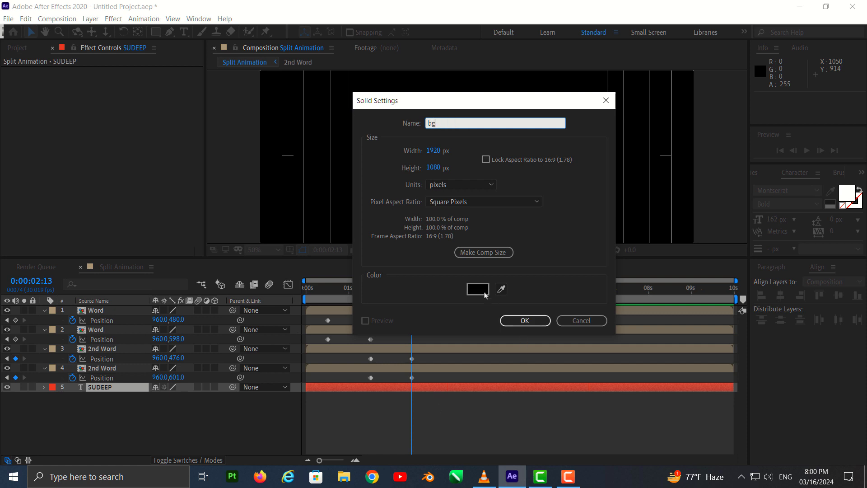
left_click(524, 321)
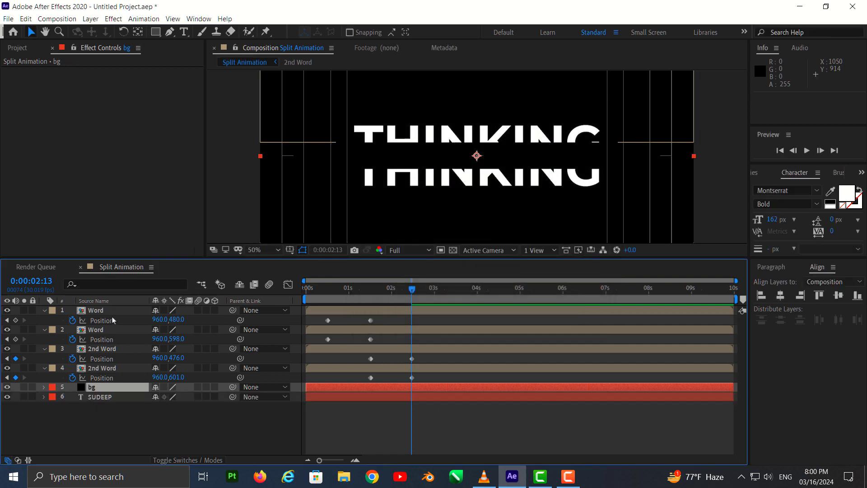
left_click_drag(103, 387, 101, 404)
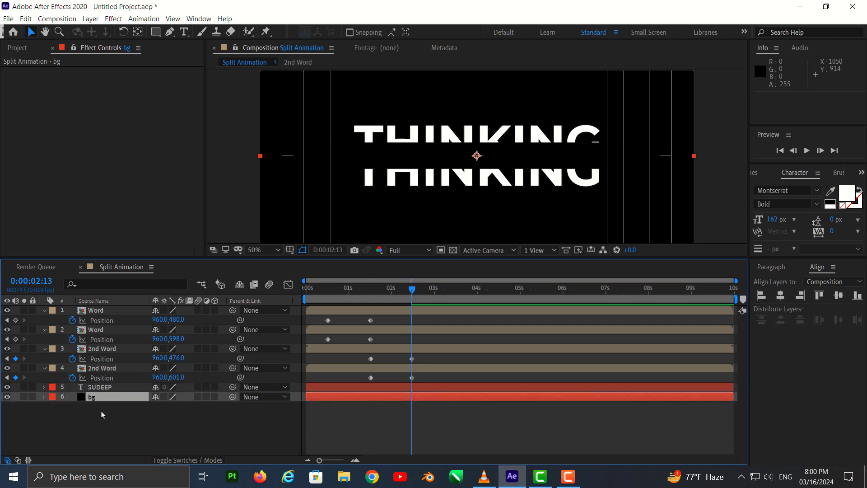
- Pre-compose SUDEEP and bg into '3rd Word', then scrub to check SUDEEP forming
left_click(118, 390, "shift")
right_click(122, 389)
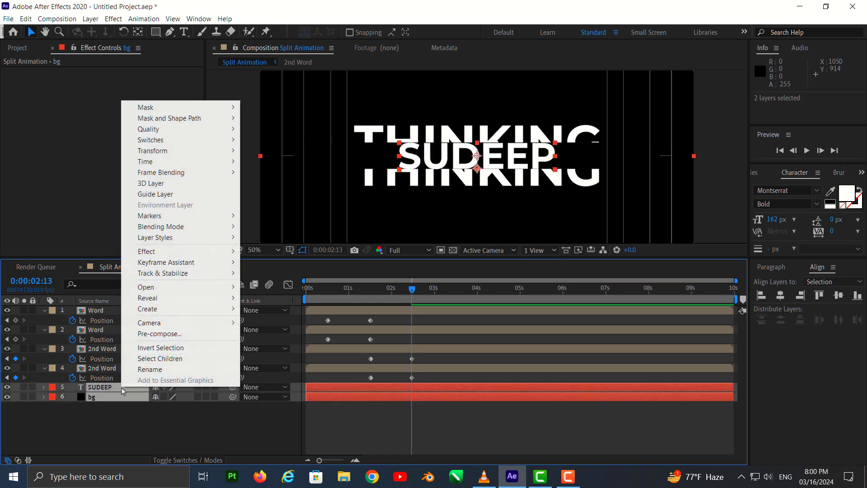
left_click(161, 334)
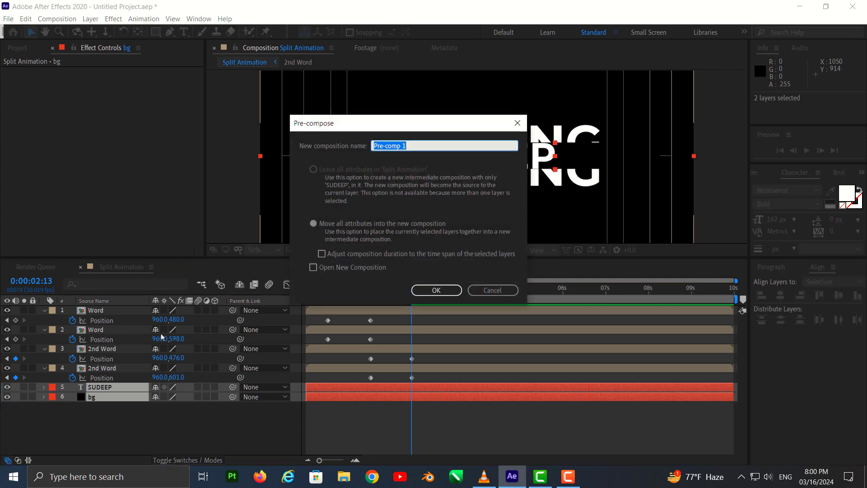
type("3rd Word")
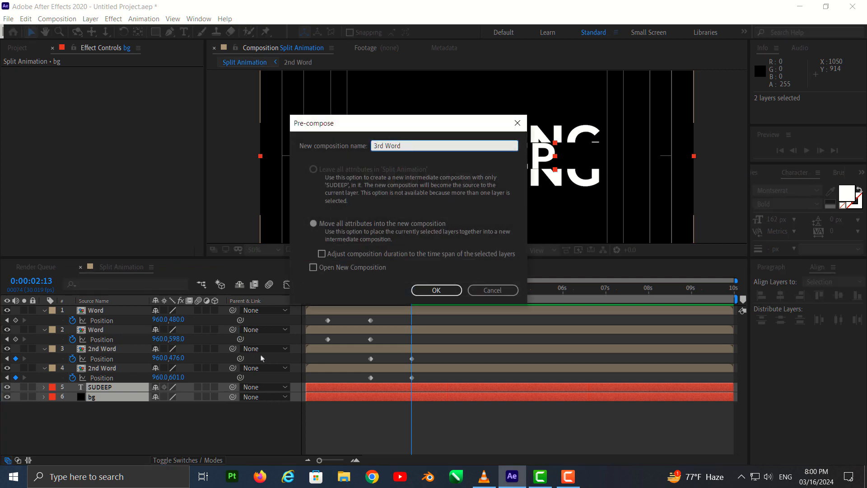
left_click(420, 292)
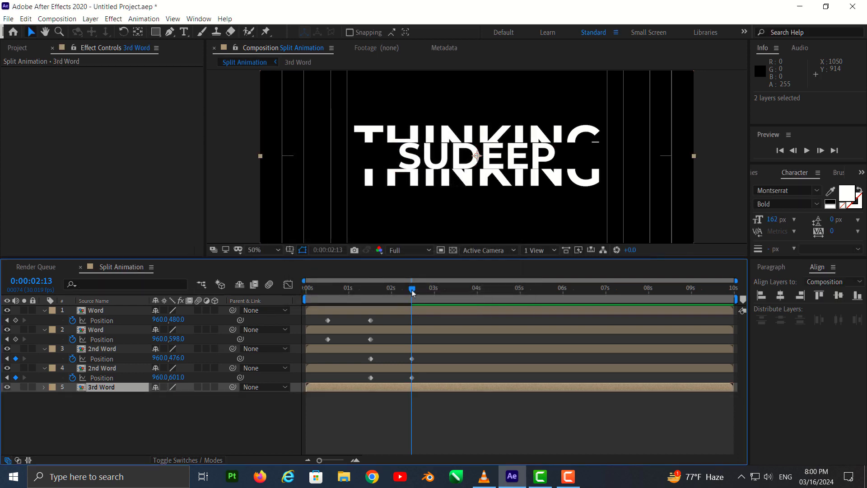
mouse_move(412, 293)
left_mouse_down()
mouse_move(311, 305)
mouse_move(388, 310)
left_mouse_up()
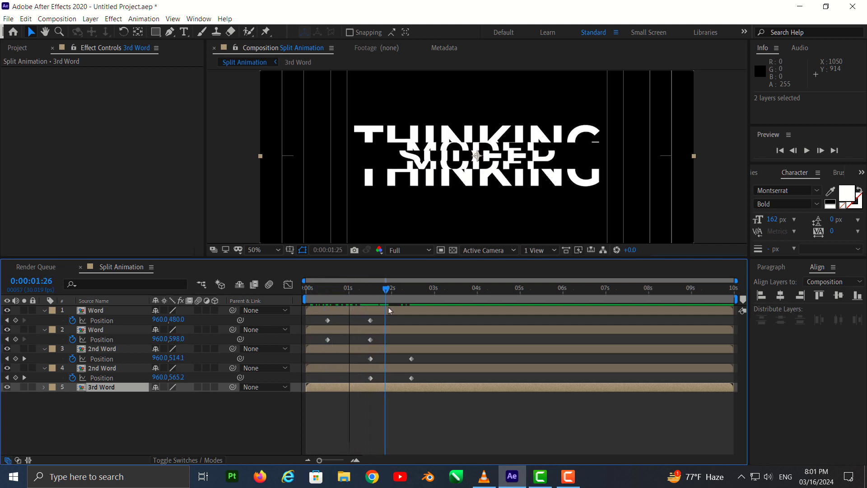
left_click_drag(389, 310, 414, 311)
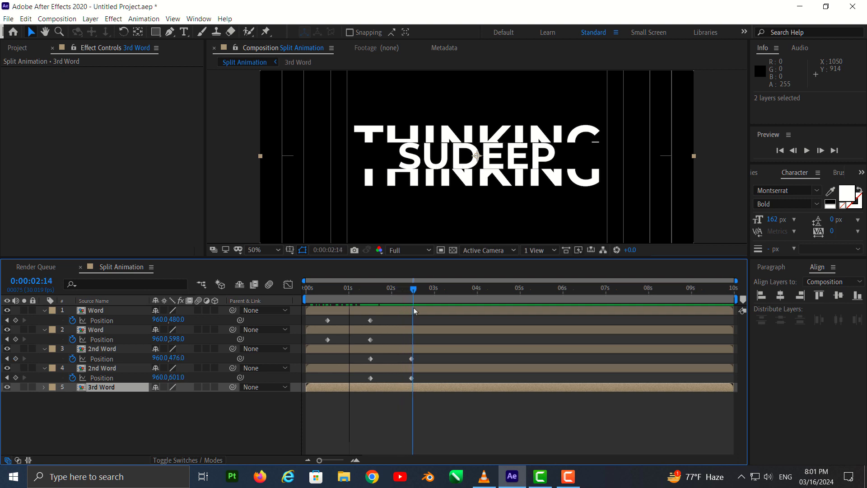
key("Page_Up")
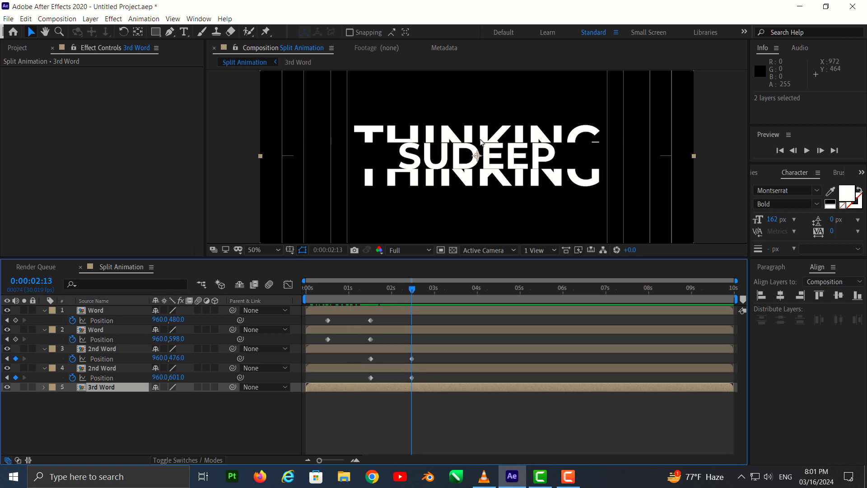
key("period")
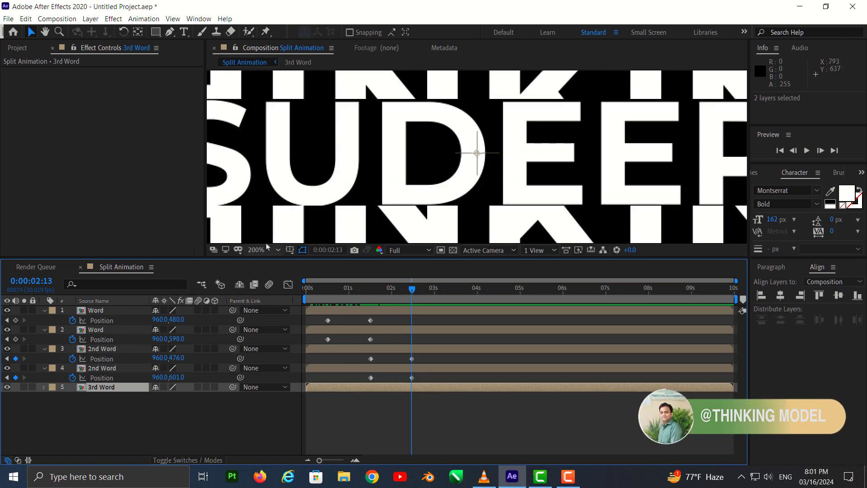
left_click(149, 329)
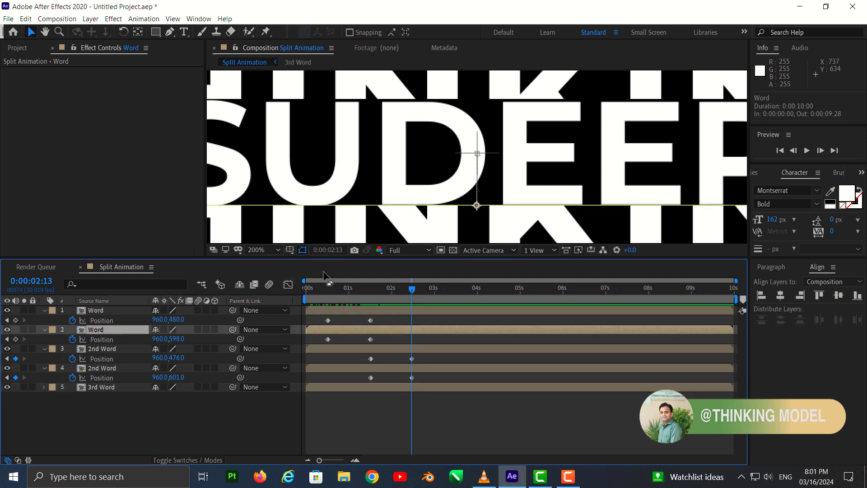
key("comma")
key("comma")
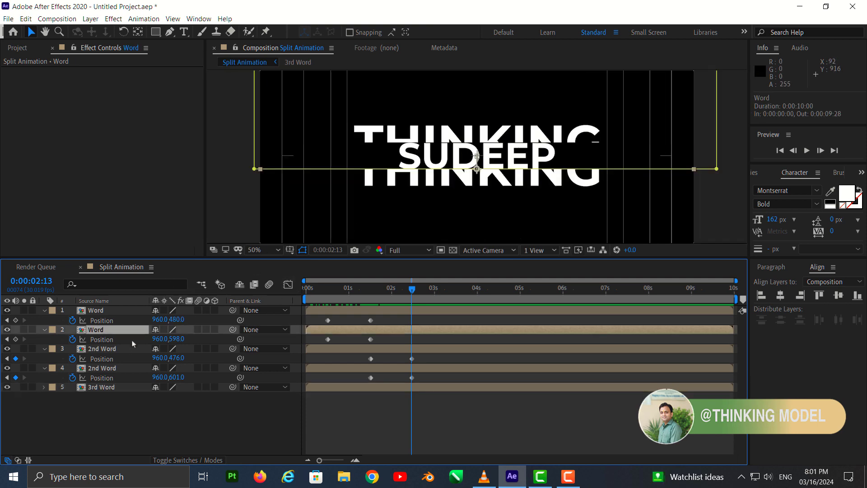
left_click_drag(177, 339, 181, 339)
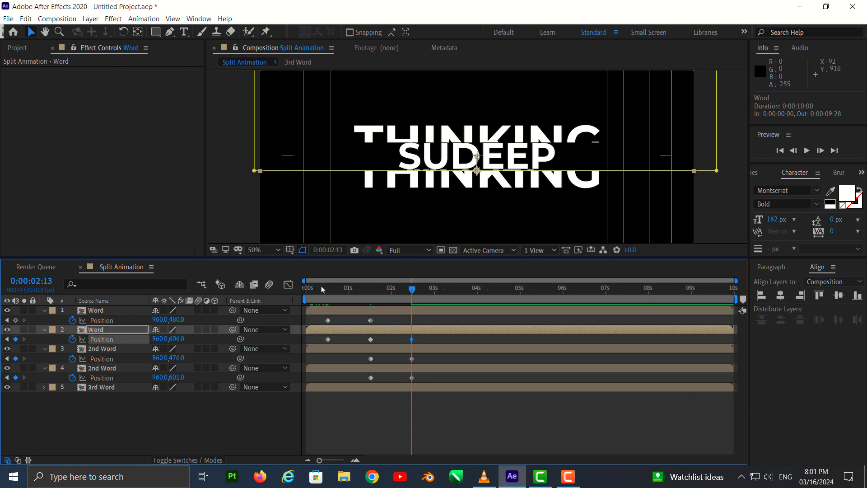
key("ctrl+z")
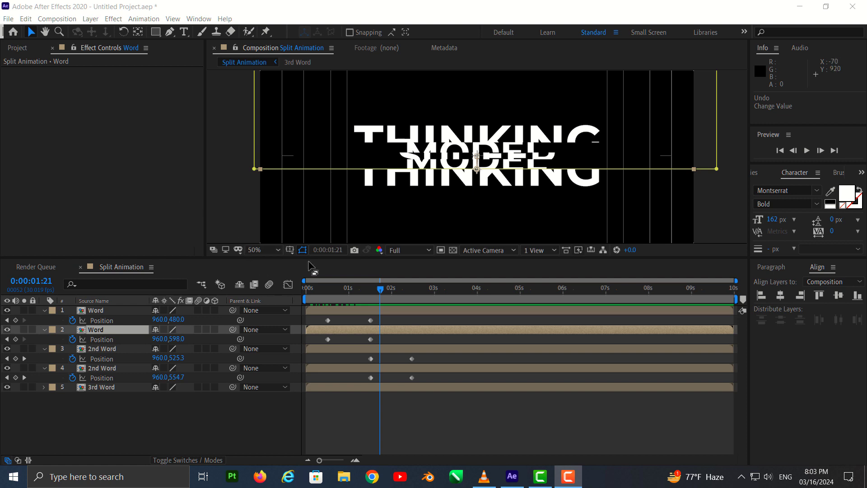
- At 0:00:01:14, spread the THINKING halves apart to Y 404 and Y 696
key("comma")
key("comma")
key("comma")
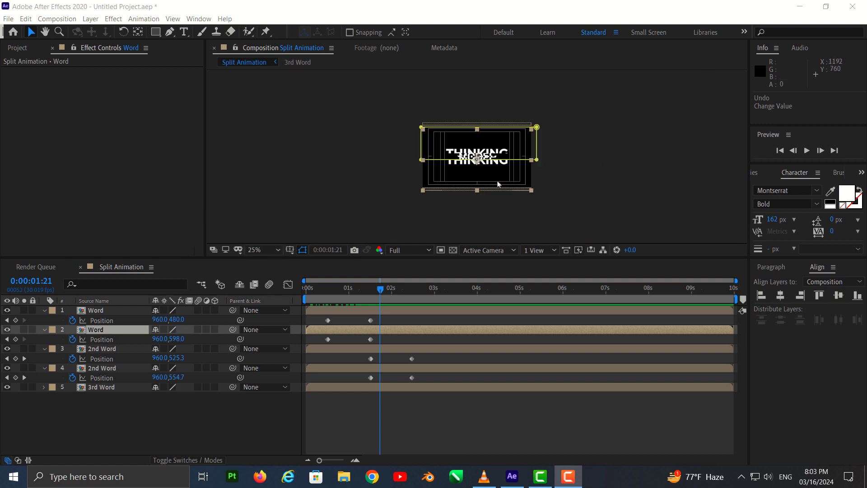
key("period")
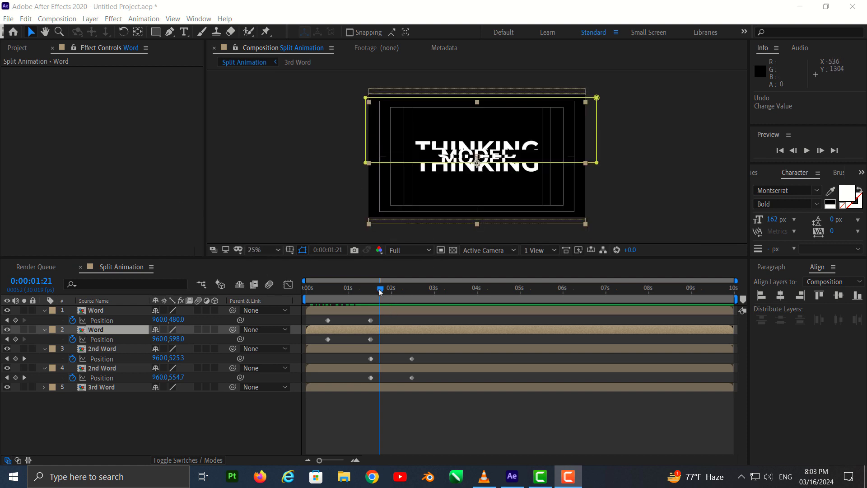
left_click_drag(380, 292, 363, 302)
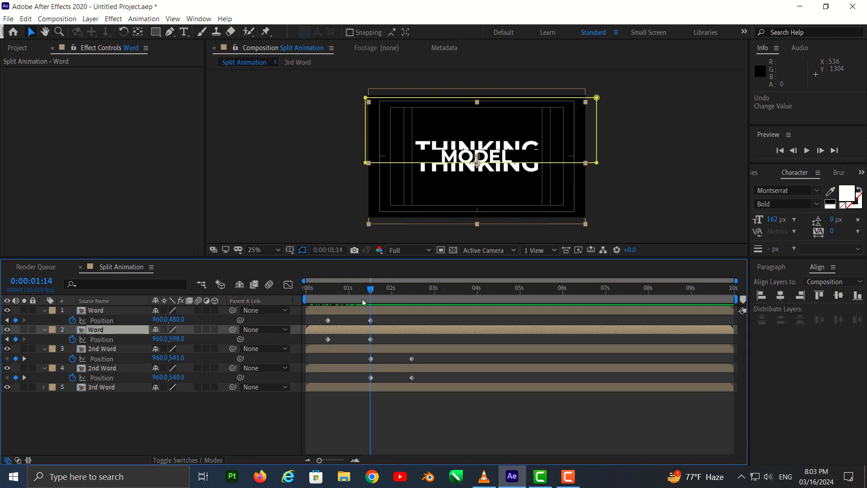
left_click_drag(176, 319, 135, 321)
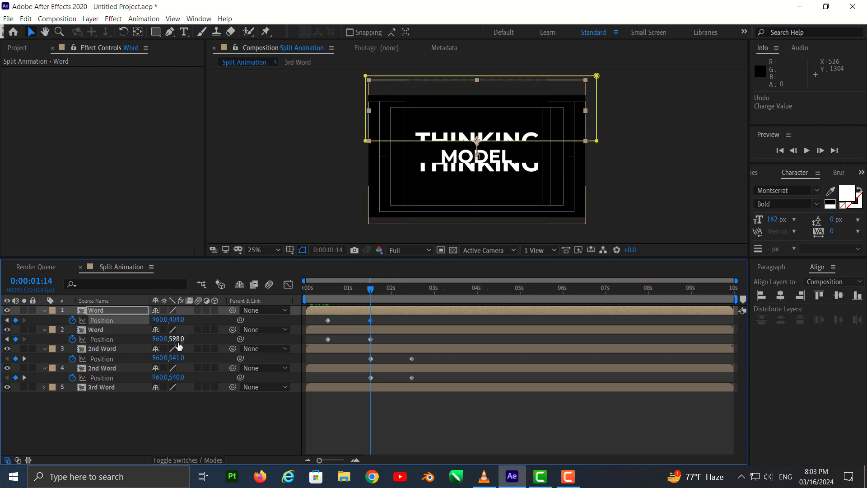
left_click_drag(176, 340, 235, 338)
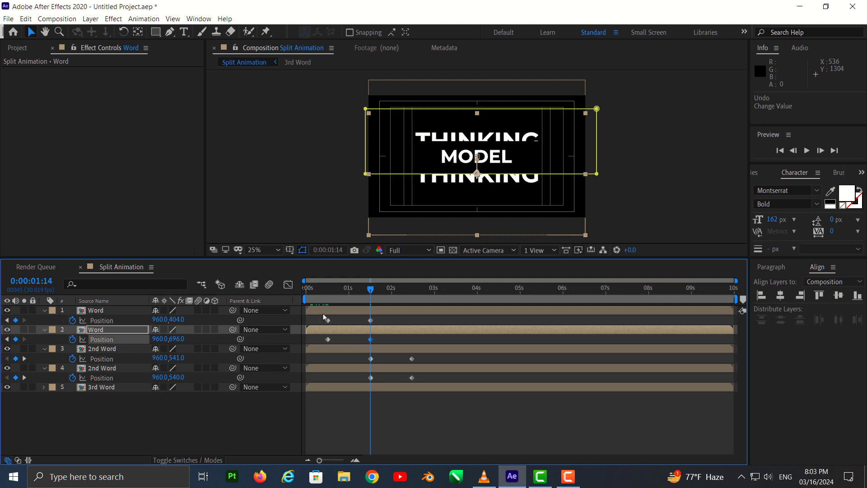
- At 0:00:02:14, key the THINKING halves at Y 408 and Y 670, then scrub to preview
left_click_drag(373, 294, 416, 296)
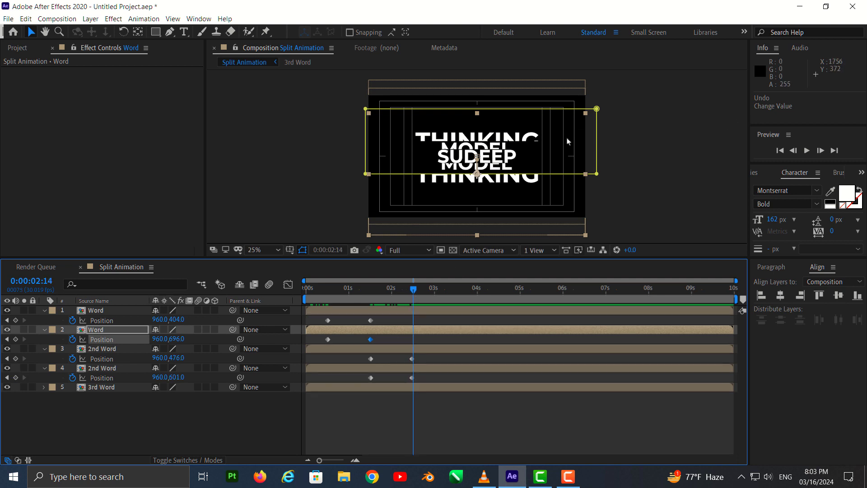
key("period")
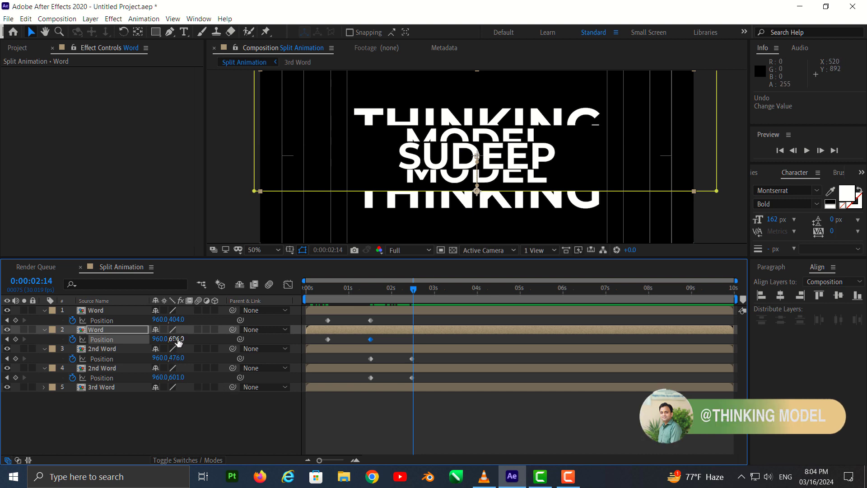
left_click_drag(178, 342, 163, 338)
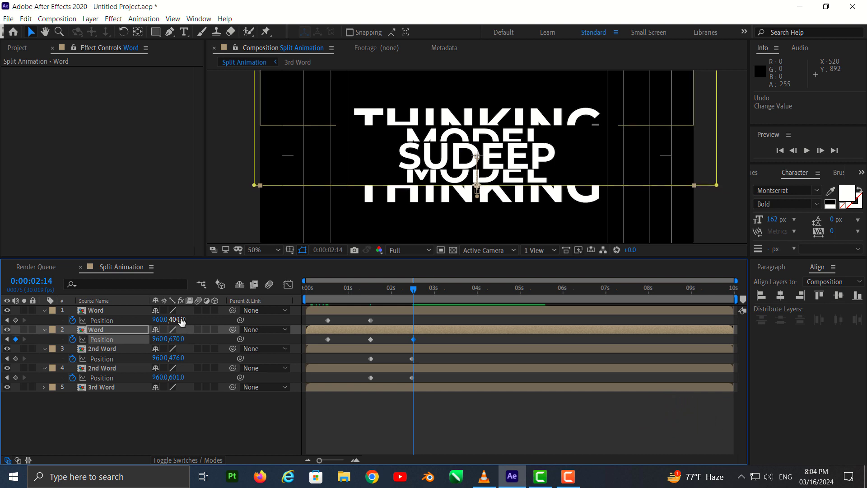
left_click_drag(178, 319, 180, 319)
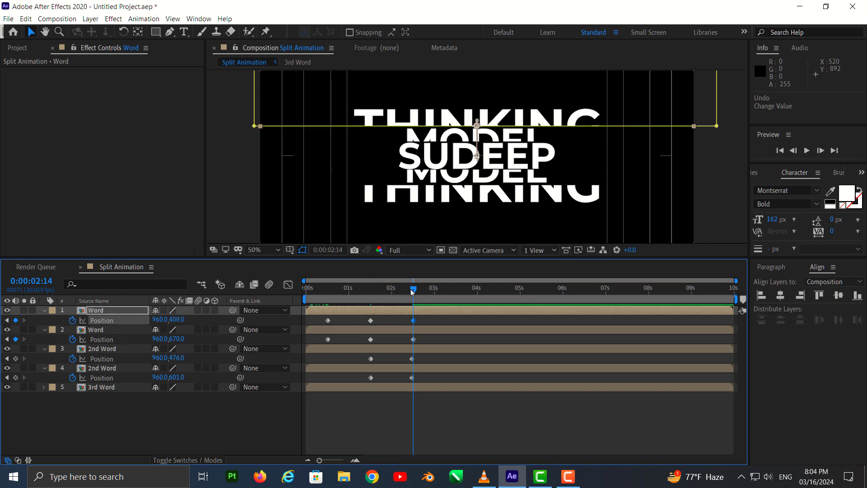
left_click_drag(410, 292, 379, 306)
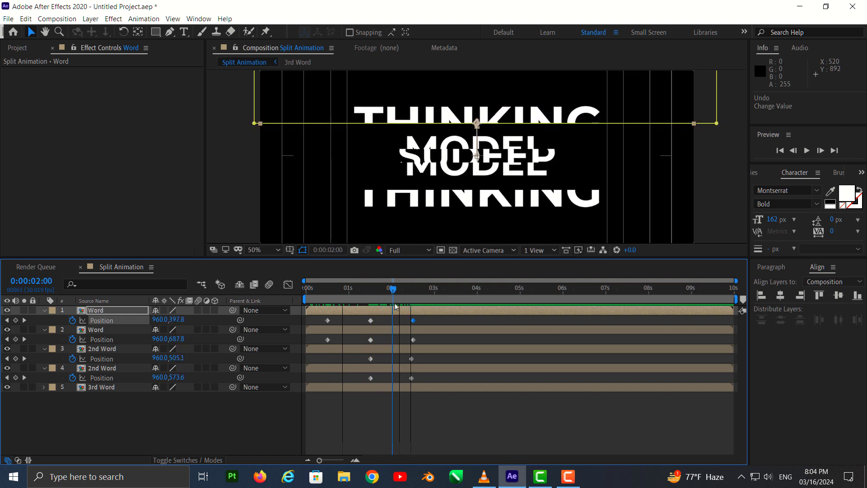
left_click_drag(378, 306, 410, 306)
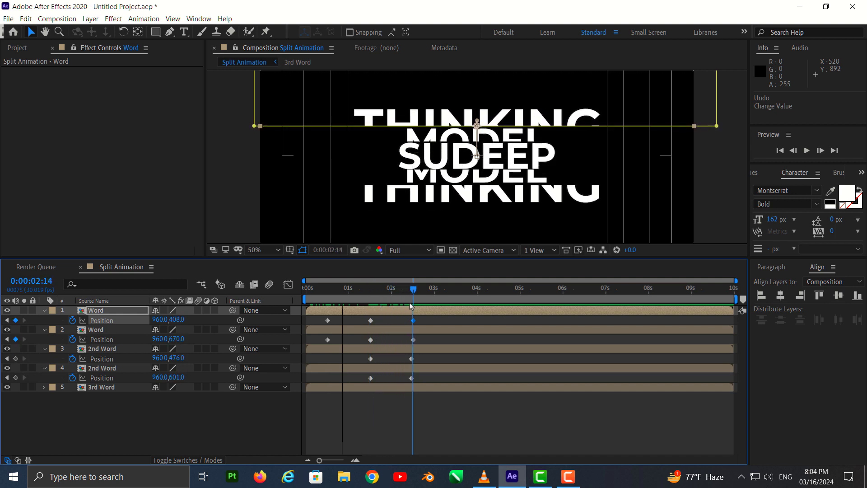
- Add a new adjustment layer, Adjustment Layer 1, to the composition
key("comma")
key("comma")
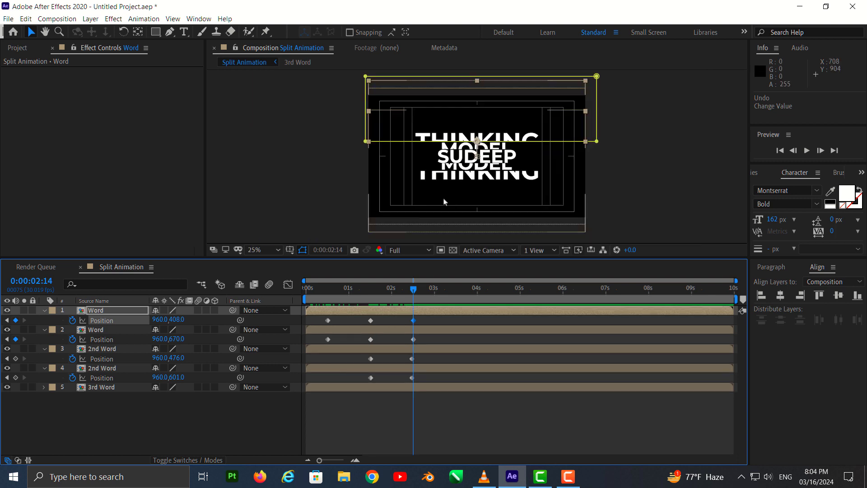
right_click(124, 414)
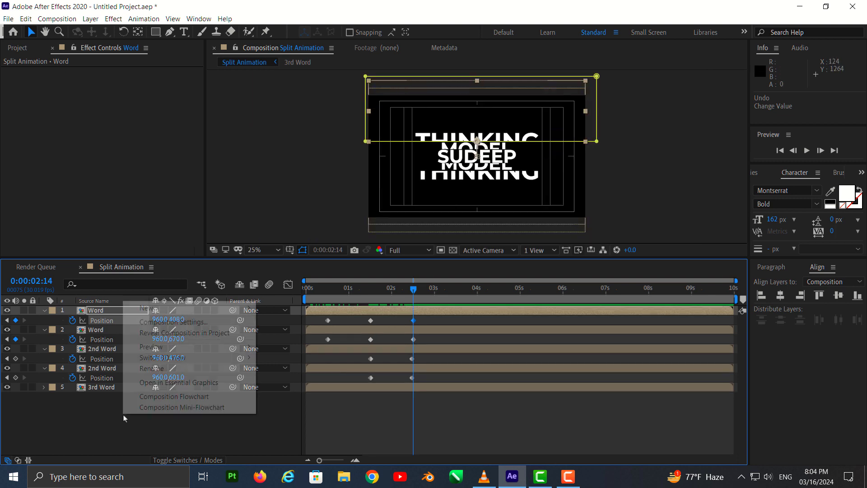
mouse_move(216, 308)
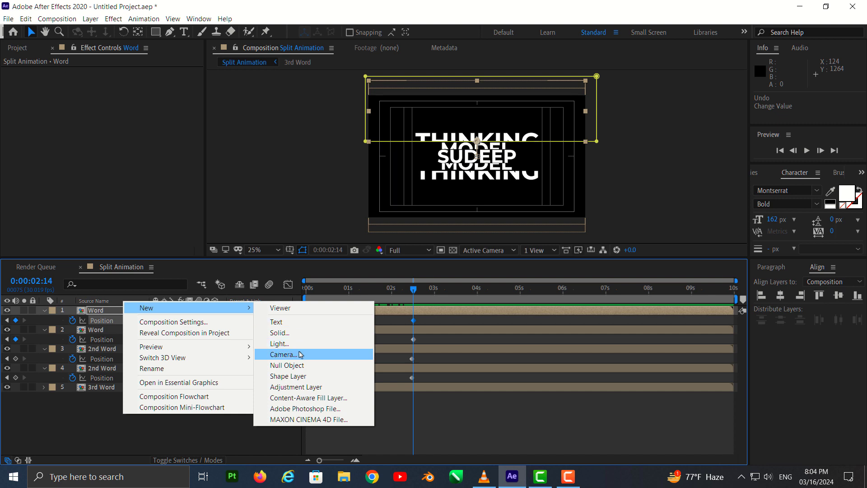
left_click(298, 387)
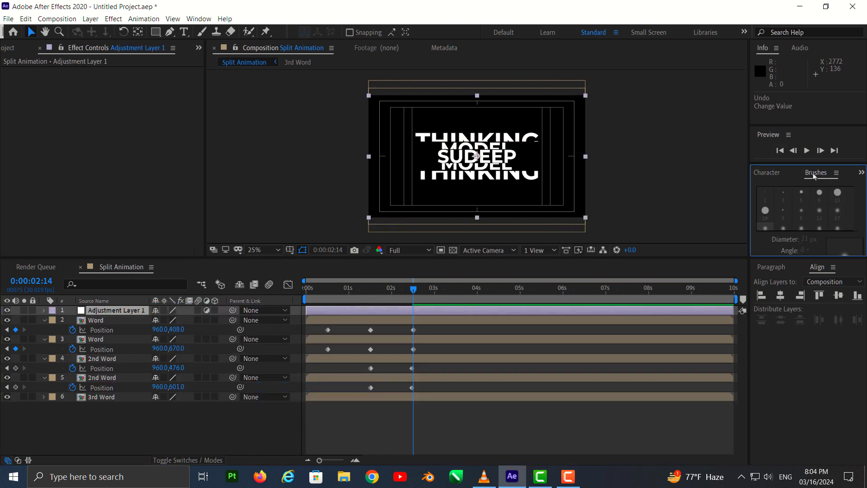
- Search 'tran' in Effects & Presets and drop Transform onto Adjustment Layer 1
key("ctrl+5")
left_click(798, 186)
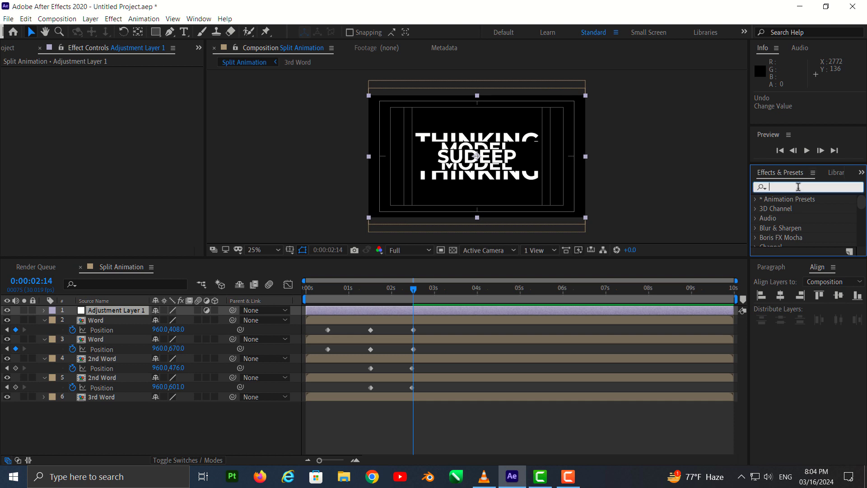
type("tr")
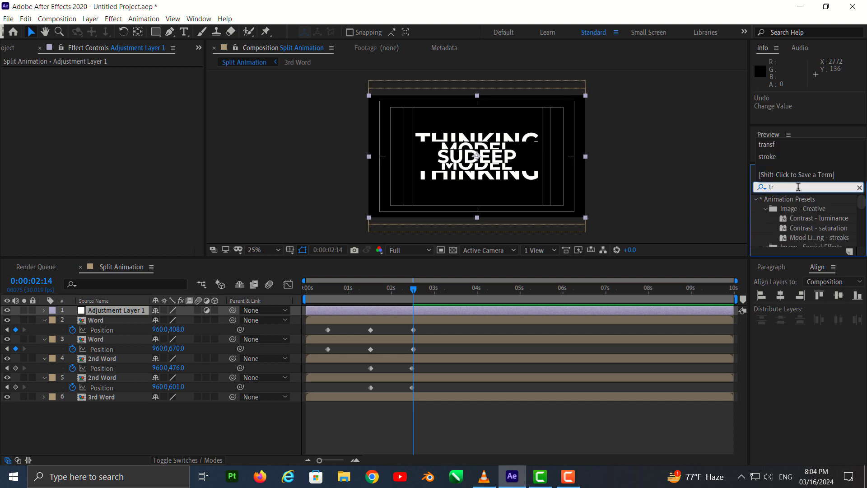
type("ans")
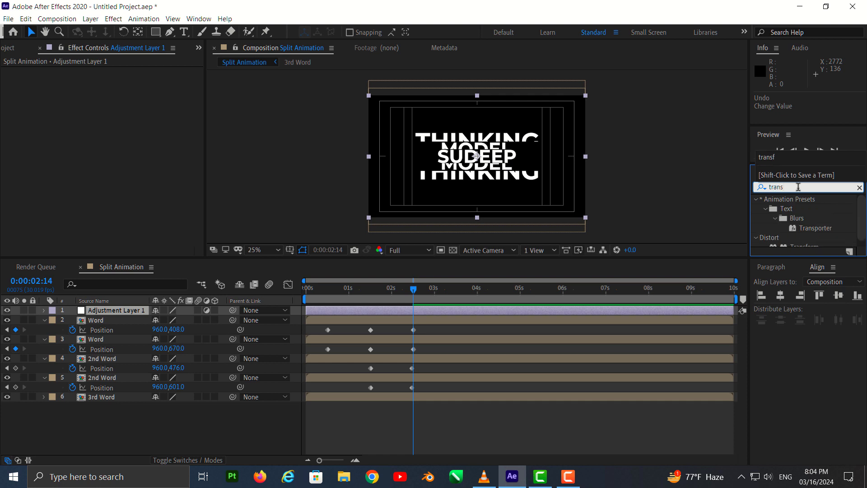
scroll(864, 219, "down", 1)
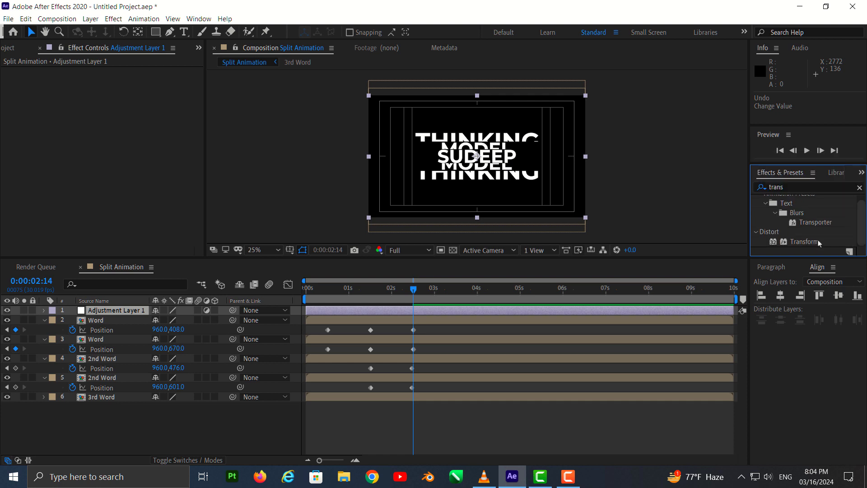
left_click_drag(817, 243, 122, 317)
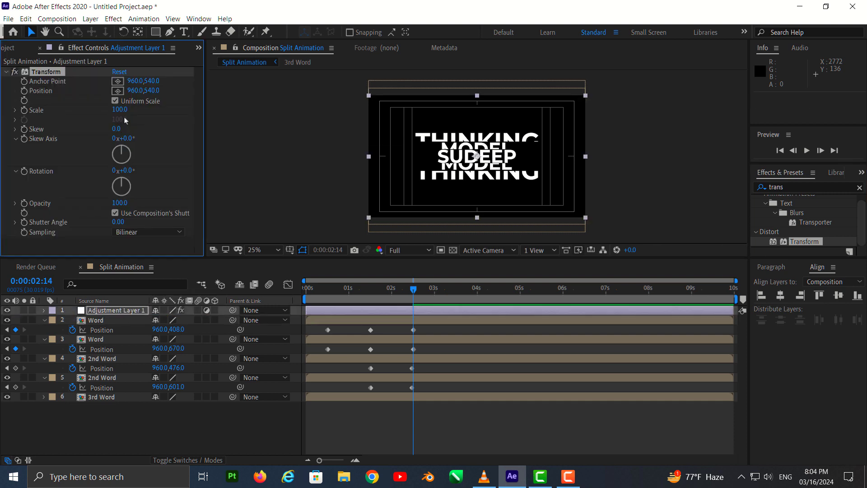
- Set the Transform Skew to -8, then scrub around two seconds to check the slant
left_click(116, 129)
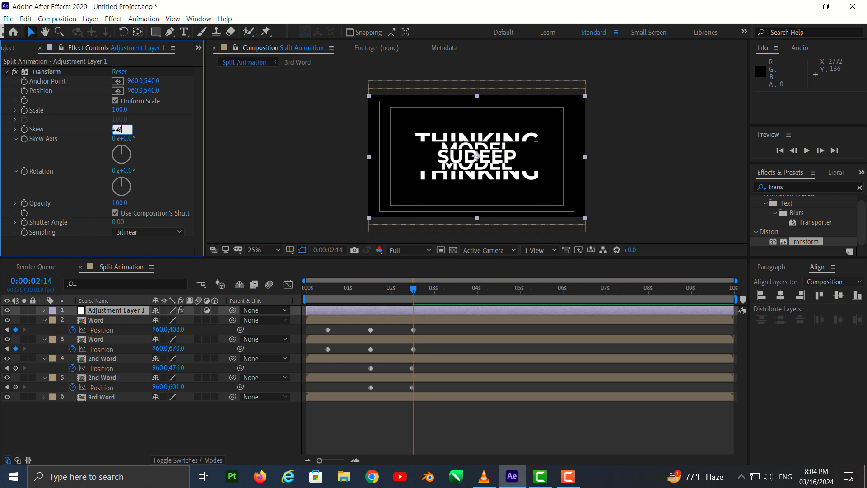
key("Return")
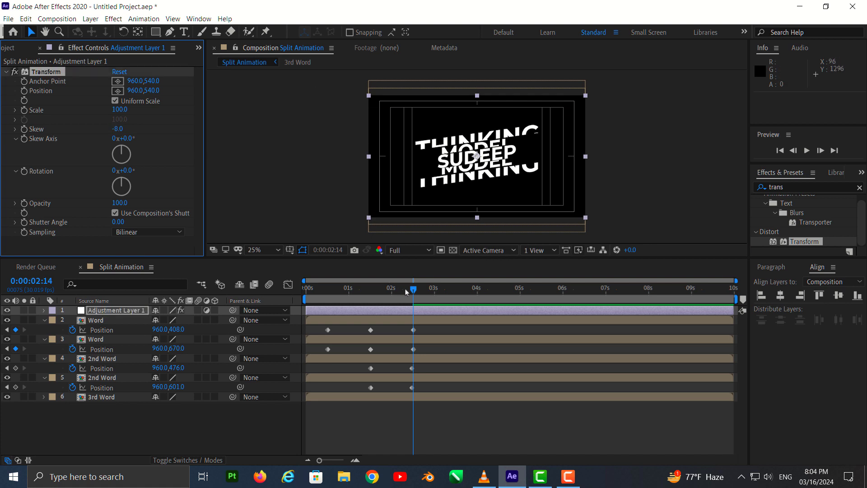
mouse_move(415, 291)
left_mouse_down()
mouse_move(306, 300)
mouse_move(381, 301)
left_mouse_up()
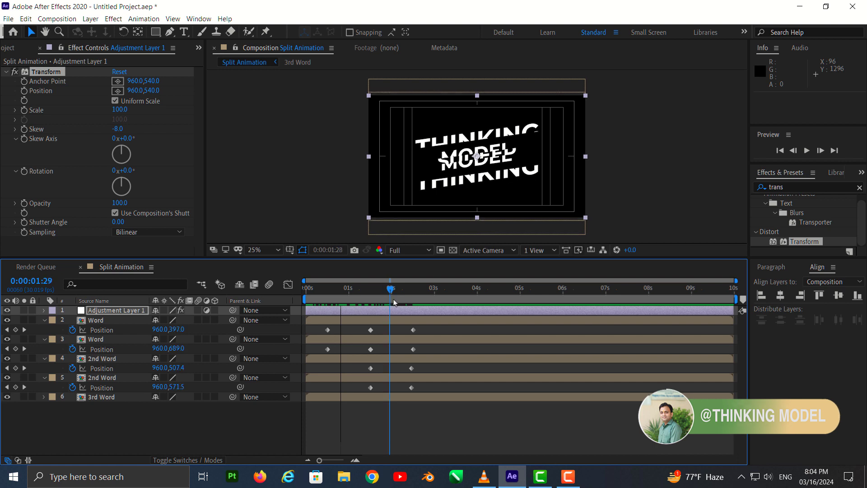
left_click_drag(381, 301, 420, 307)
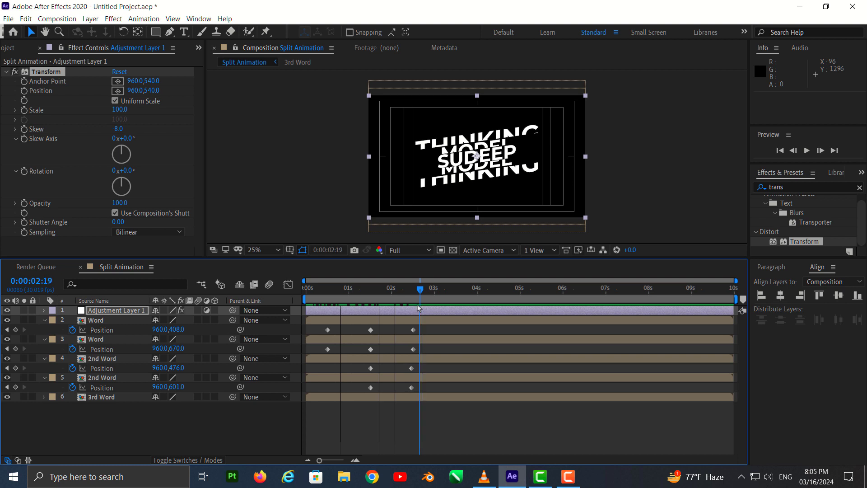
mouse_move(420, 307)
left_mouse_down()
mouse_move(355, 297)
mouse_move(427, 295)
mouse_move(409, 296)
left_mouse_up()
key("Page_Down")
key("Page_Down")
key("Page_Down")
key("Page_Down")
key("Page_Down")
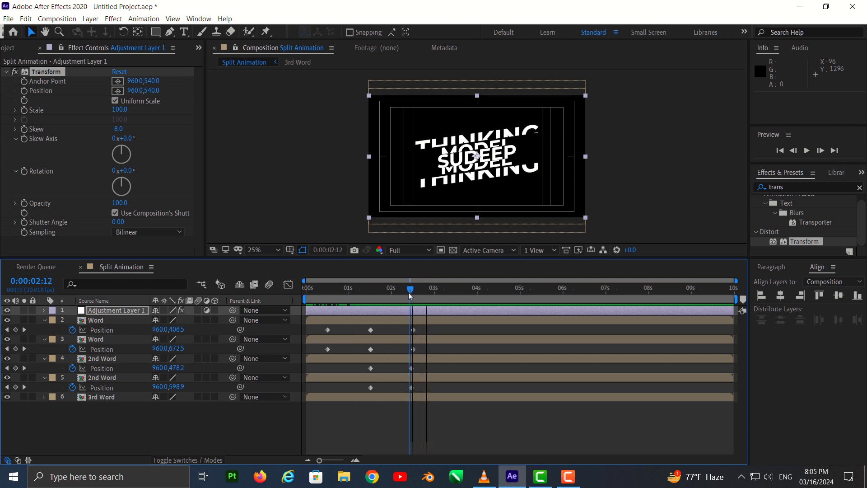
- Undo the skew adjustment layer and last Word keyframes, then scrub to preview MODEL splitting
left_click(413, 349)
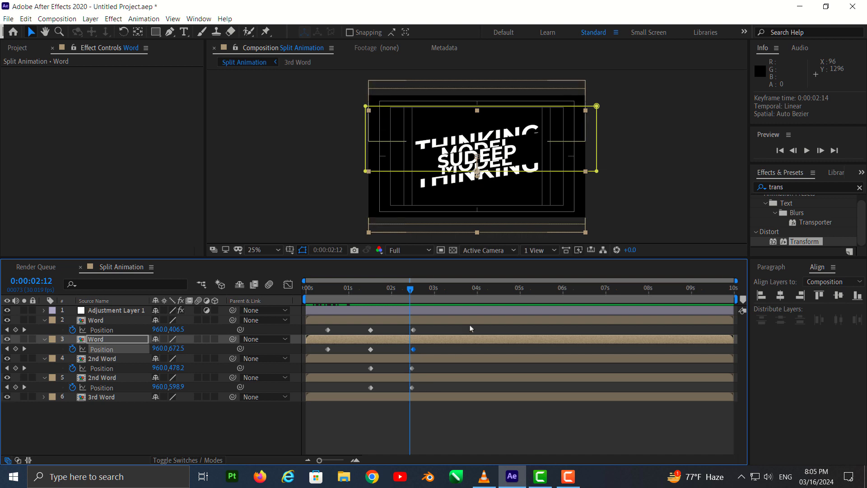
key("ctrl+z")
key("ctrl+z")
key("ctrl+z")
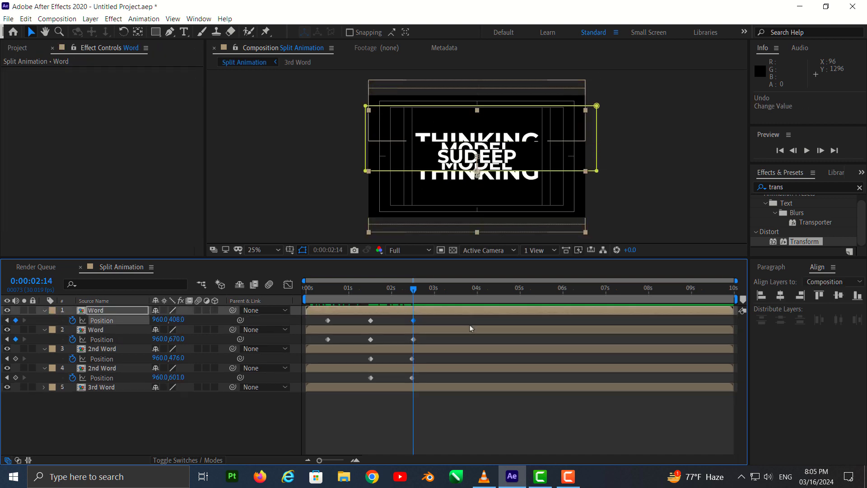
key("ctrl+z")
key("ctrl+z")
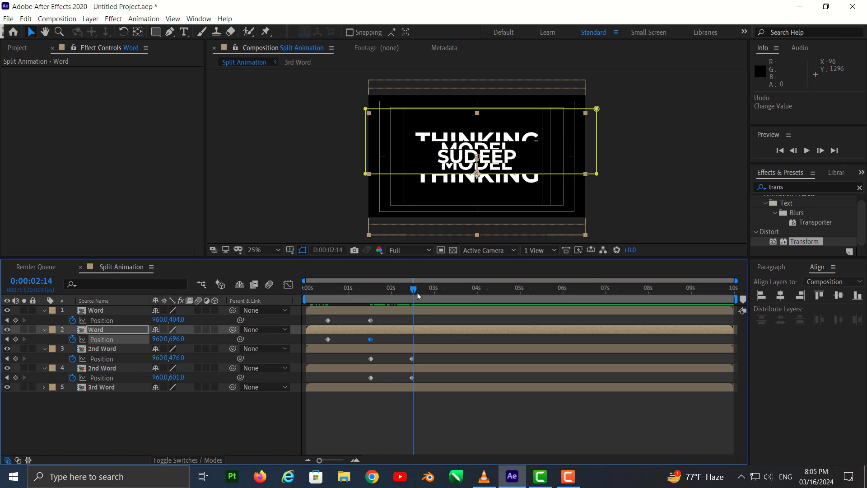
mouse_move(413, 289)
left_mouse_down()
mouse_move(362, 300)
mouse_move(370, 301)
left_mouse_up()
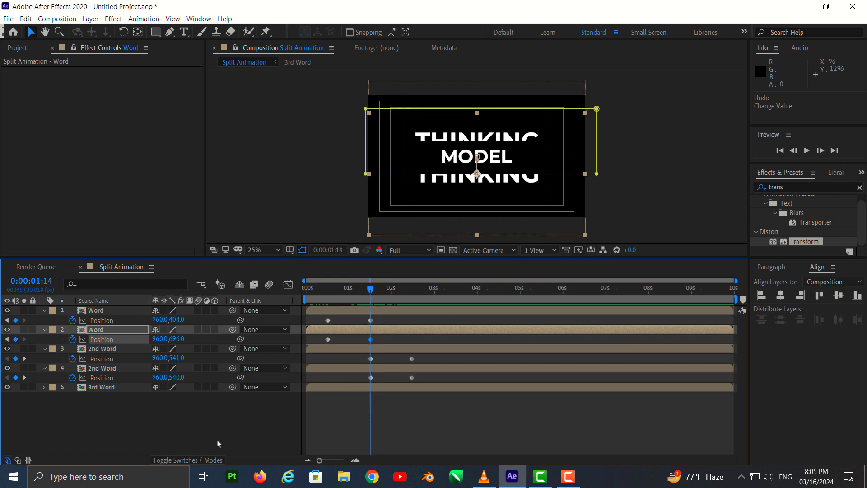
left_click(206, 452)
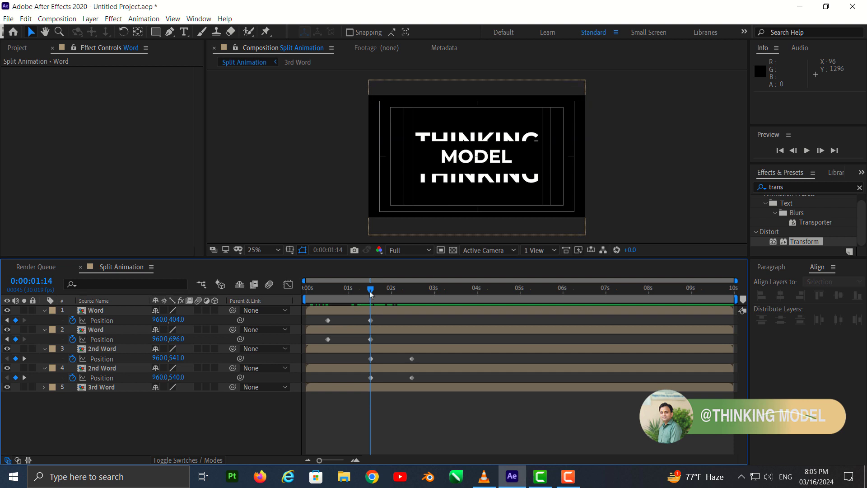
left_click_drag(370, 293, 410, 289)
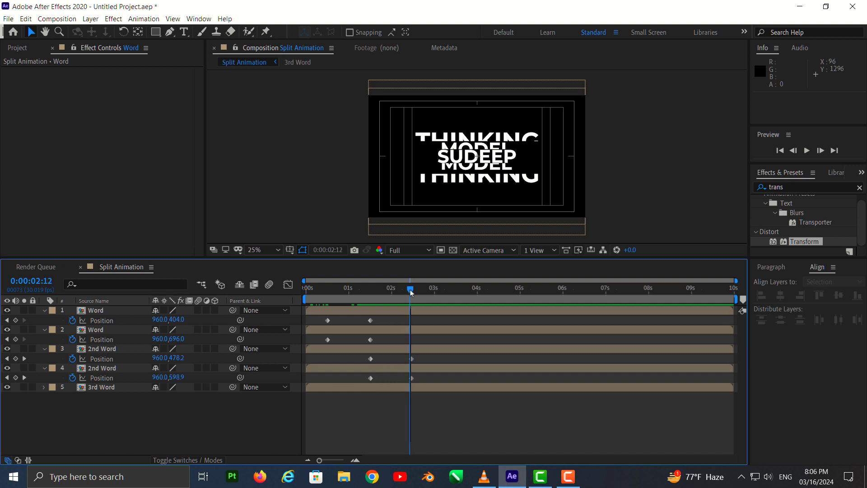
- Add a new adjustment layer with a Transform effect skewing everything by -8
right_click(154, 425)
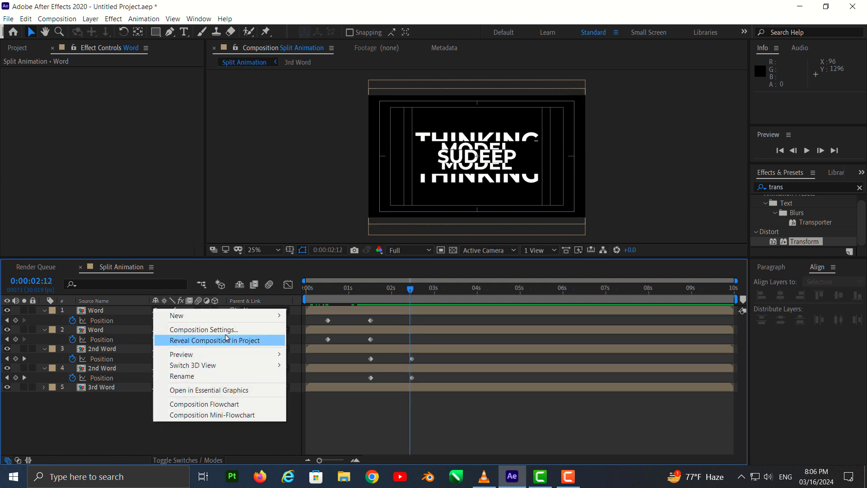
mouse_move(246, 314)
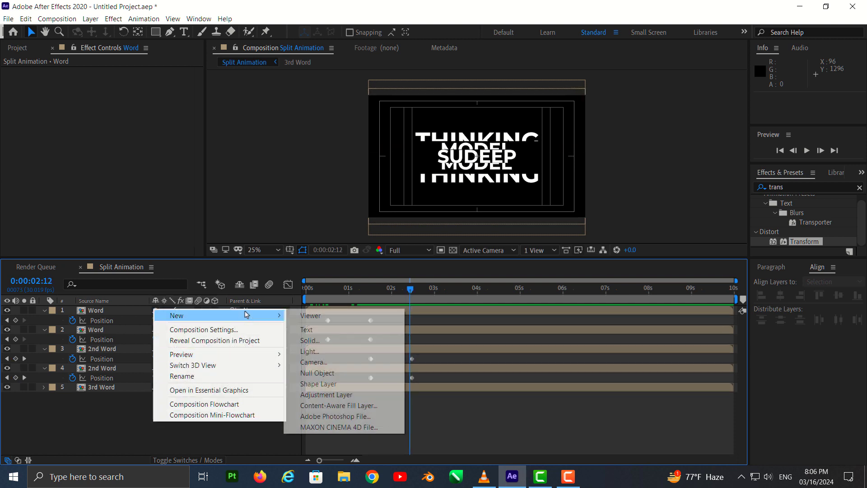
left_click(336, 394)
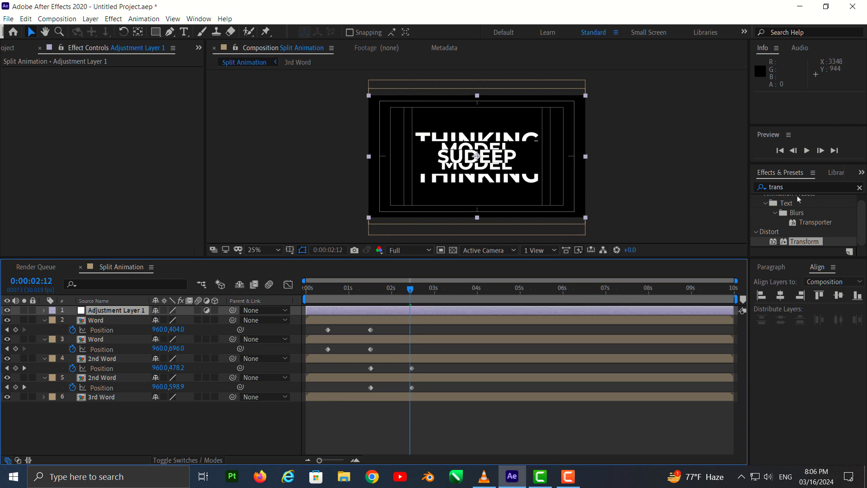
left_click_drag(802, 242, 108, 310)
type("18")
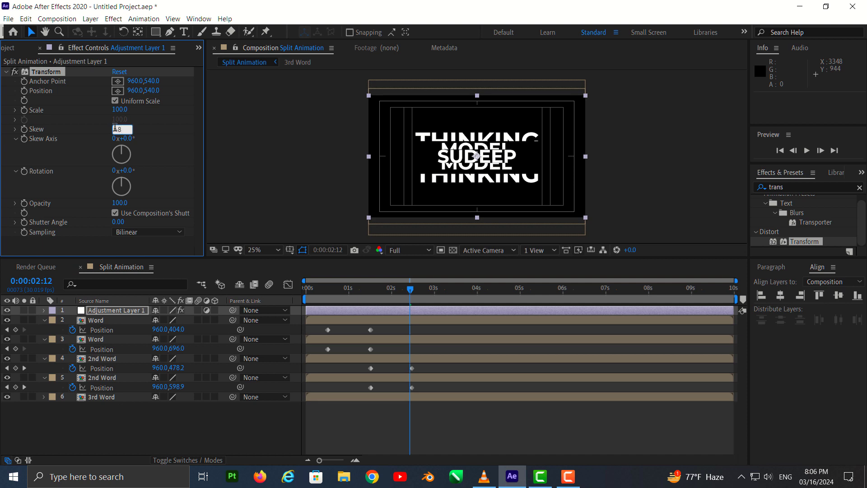
type("-8")
key("Return")
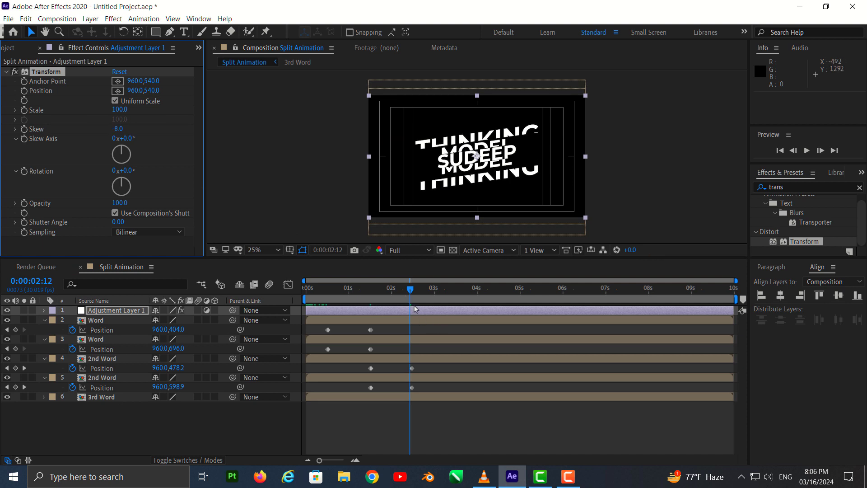
- Scrub through the earlier frames to check the slanted reveal, then select layer 3 Word
mouse_move(413, 298)
left_mouse_down()
mouse_move(358, 298)
mouse_move(425, 294)
mouse_move(357, 313)
mouse_move(349, 300)
mouse_move(319, 298)
mouse_move(365, 299)
left_mouse_up()
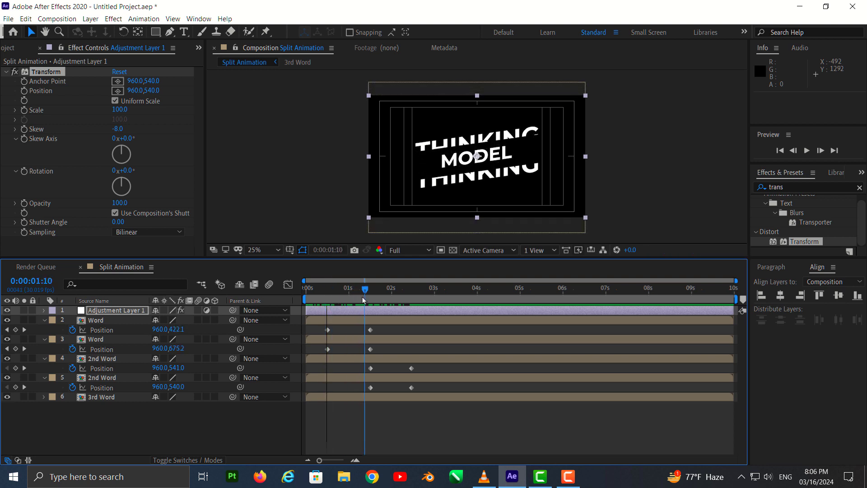
left_click(445, 165)
left_click(117, 342)
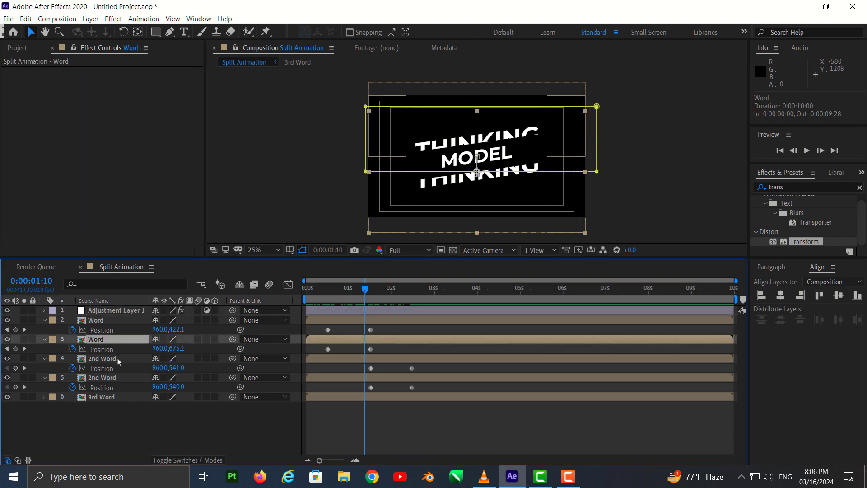
- Open the 2nd Word pre-comp and bring up the MODEL text's fill colour picker
left_click(118, 360)
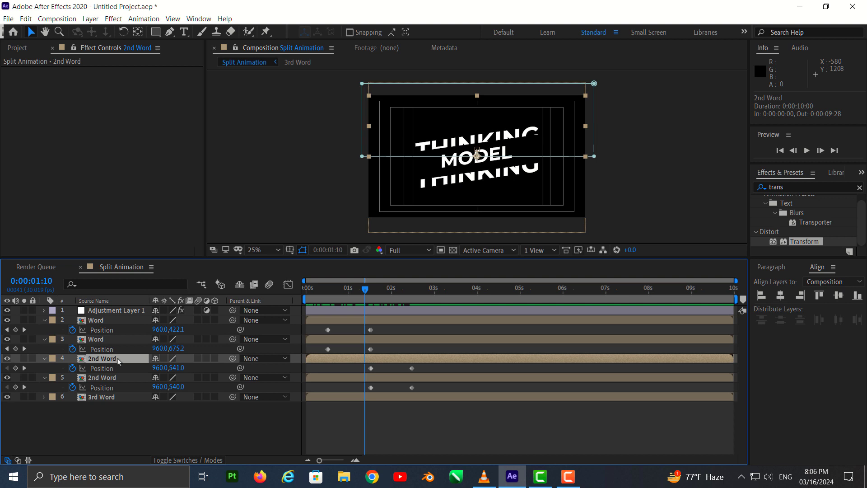
double_click(119, 358)
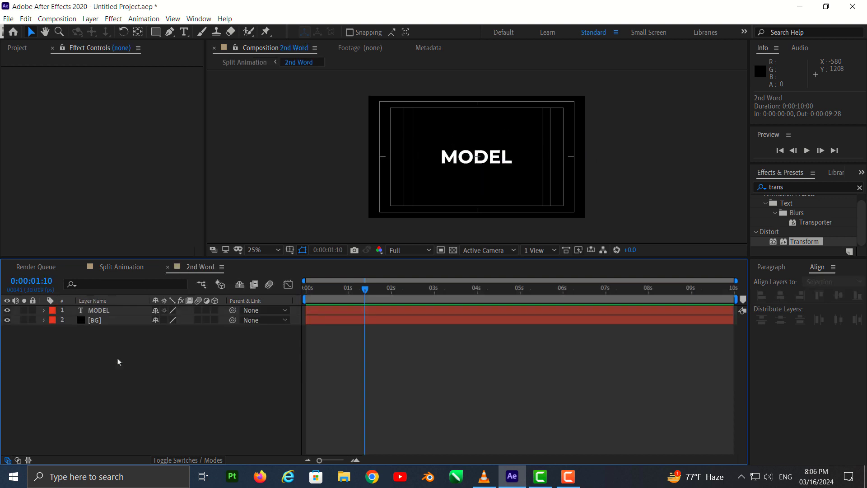
left_click(114, 309)
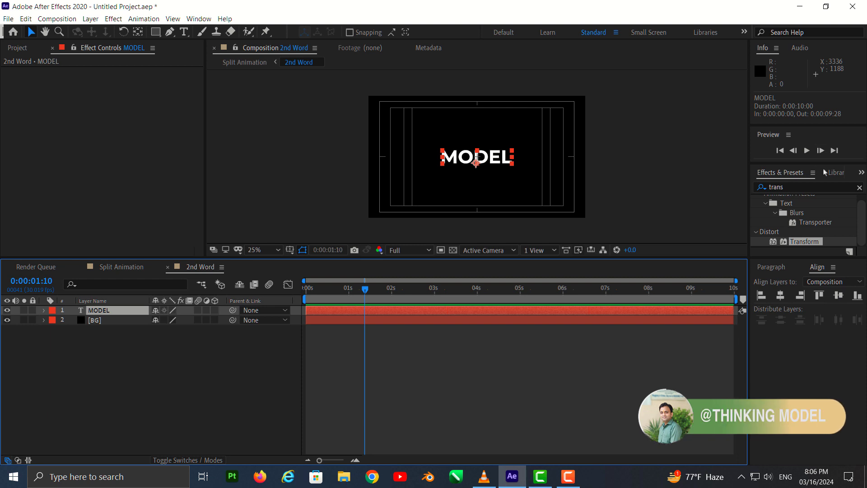
left_click(825, 173)
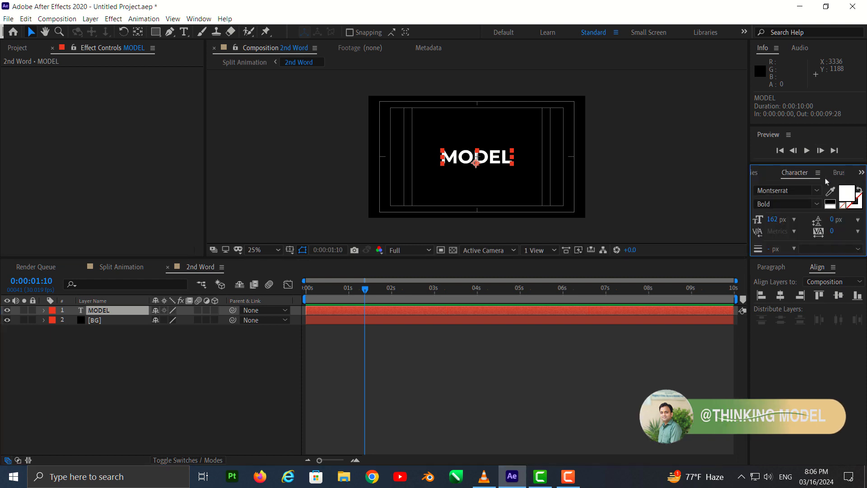
left_click(848, 202)
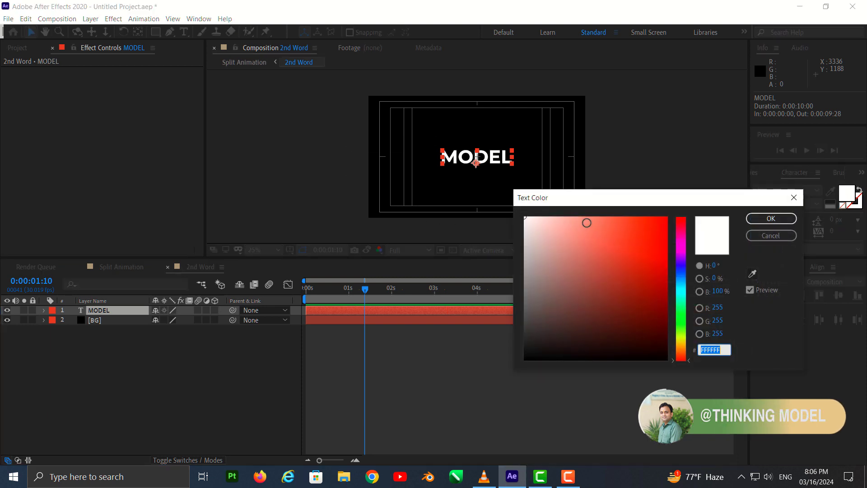
- Set MODEL's fill to light blue 3F9EF2 and return to the Split Animation composition
left_click(646, 221)
left_click(667, 219)
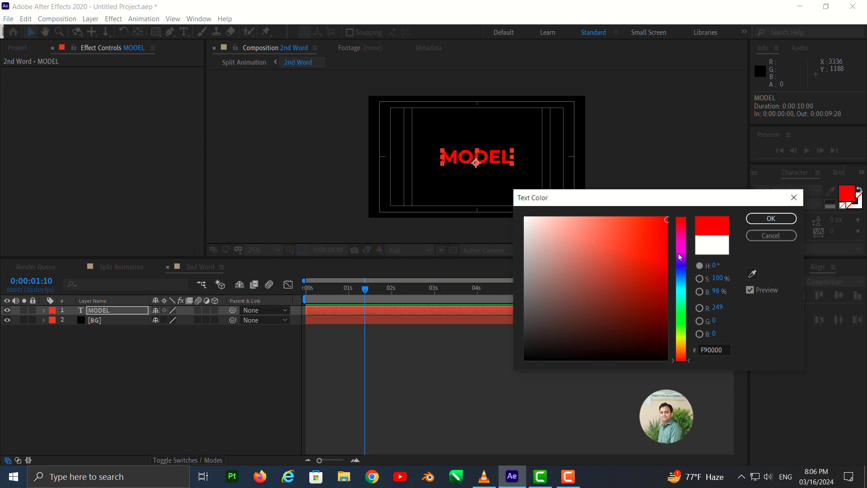
left_click(681, 272)
left_click(682, 278)
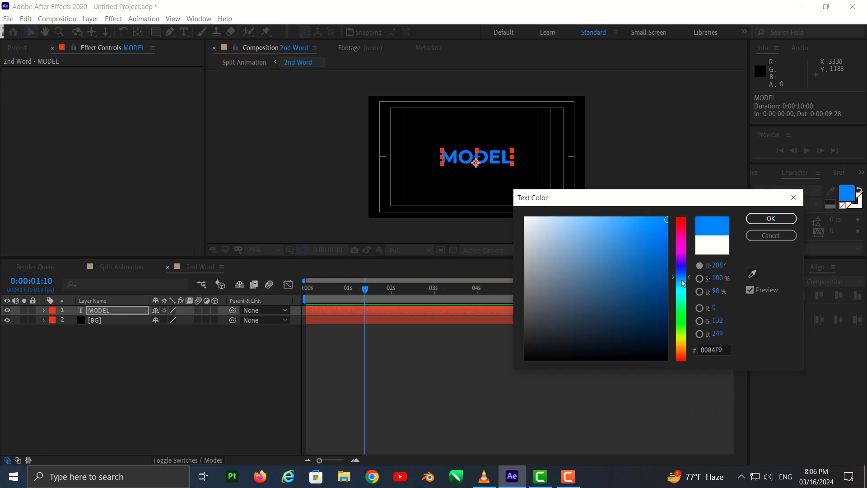
left_click(660, 247)
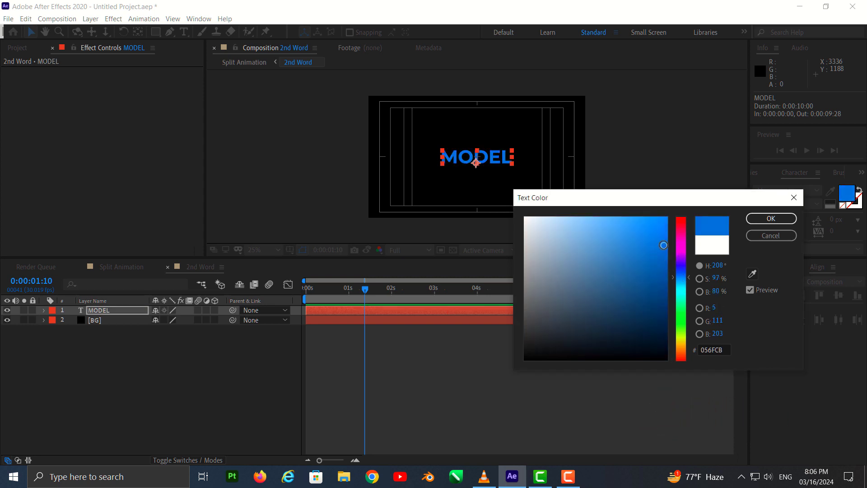
left_click_drag(664, 245, 630, 223)
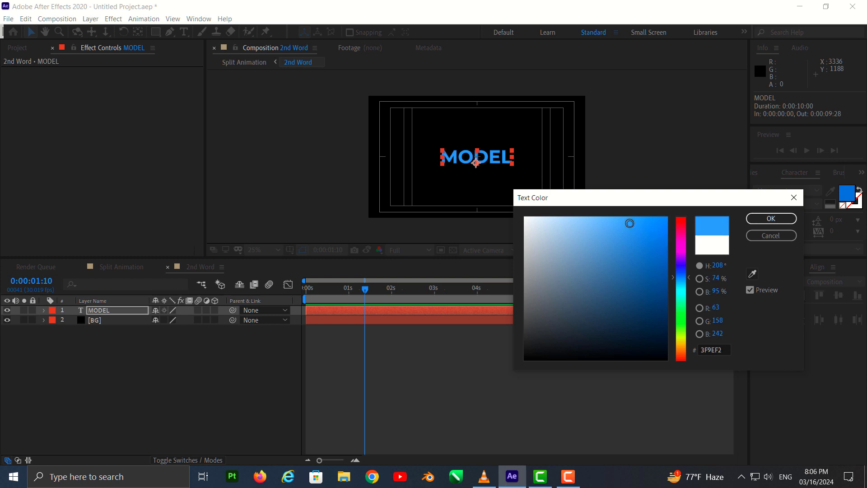
left_click(758, 218)
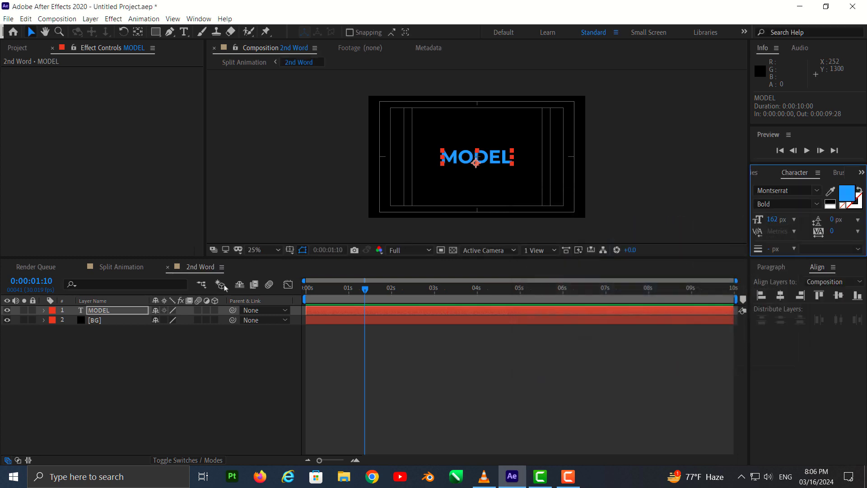
left_click(113, 267)
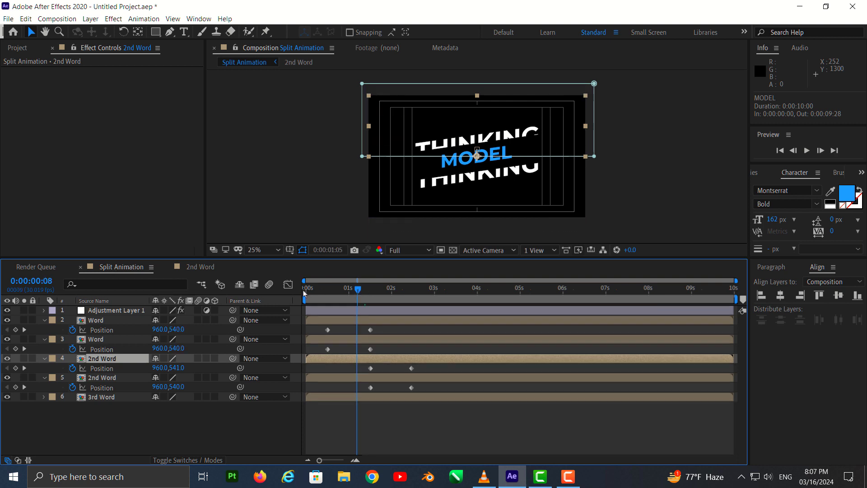
left_click_drag(366, 292, 306, 289)
key("space")
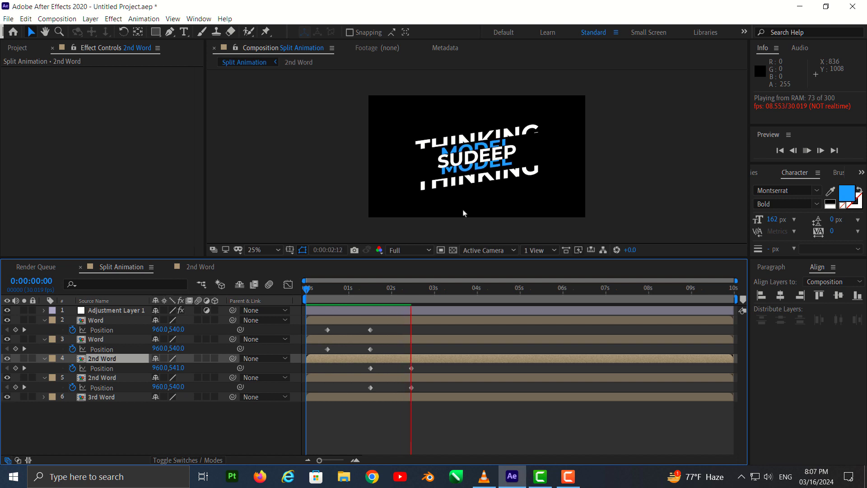
key("space")
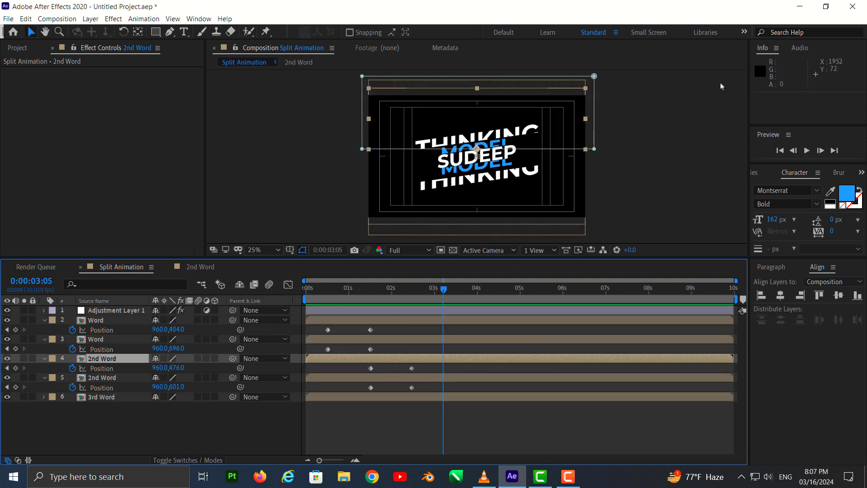
left_click(365, 288)
left_click(352, 310)
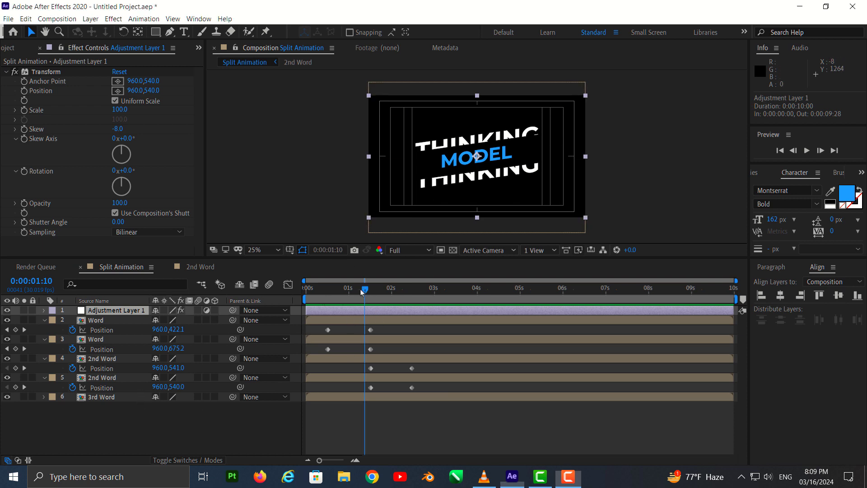
left_click(310, 288)
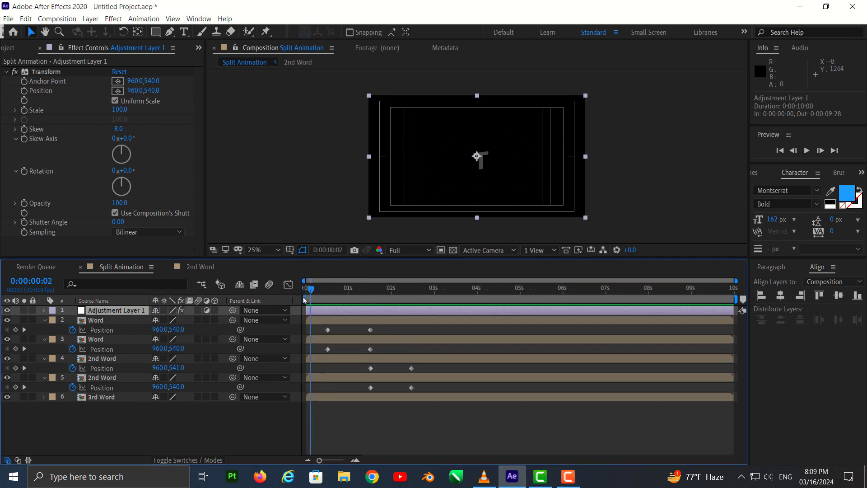
left_click_drag(304, 300, 420, 298)
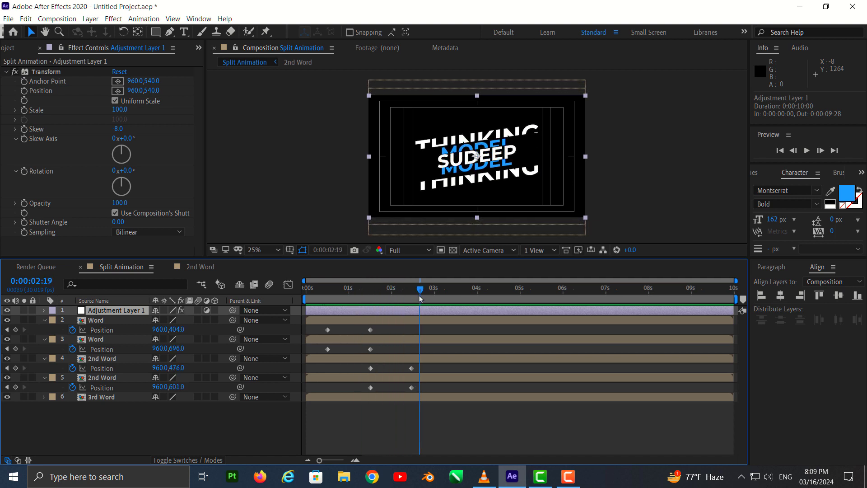
key("Page_Down")
left_click_drag(420, 298, 391, 295)
left_click(392, 291)
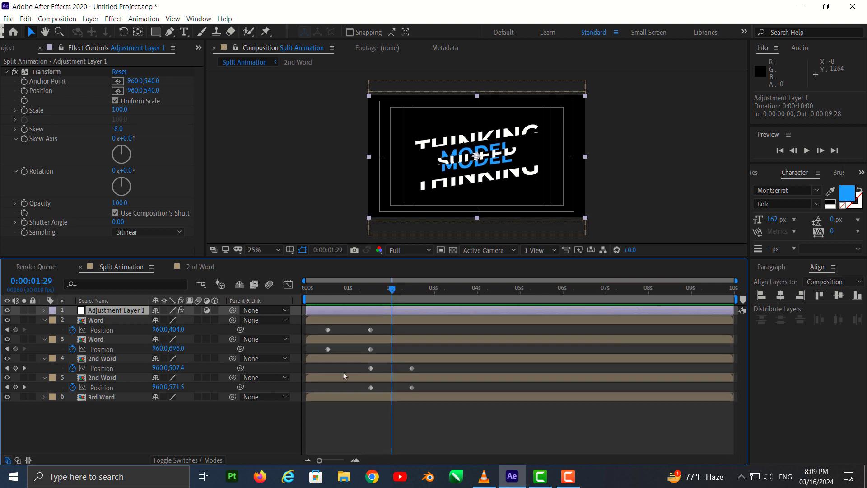
- Add Null 1 and parent the Word, 2nd Word and 3rd Word layers to it
right_click(136, 445)
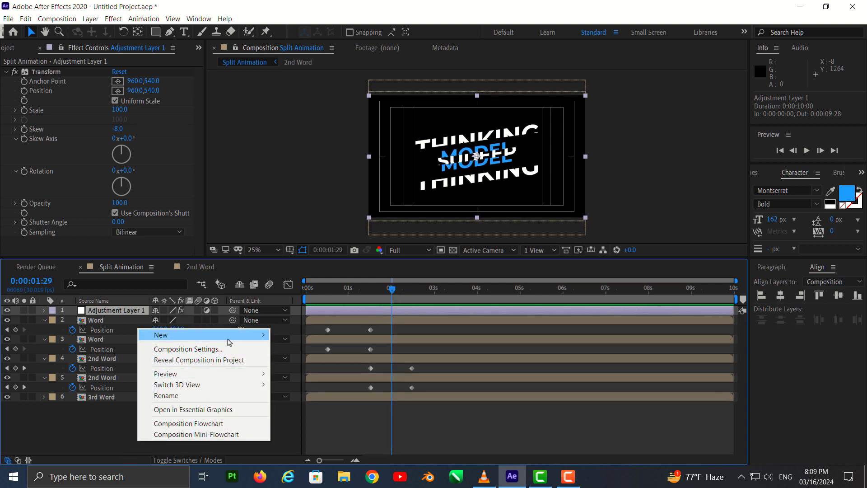
mouse_move(228, 338)
left_click(302, 392)
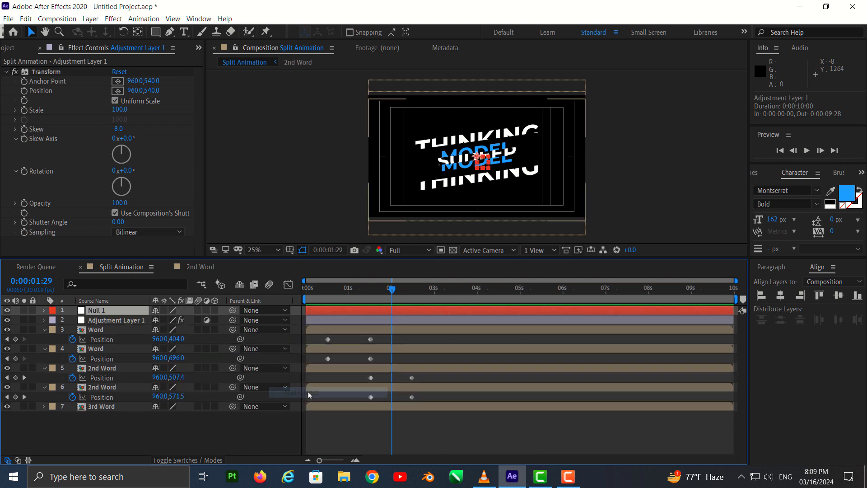
left_click_drag(117, 425, 119, 359)
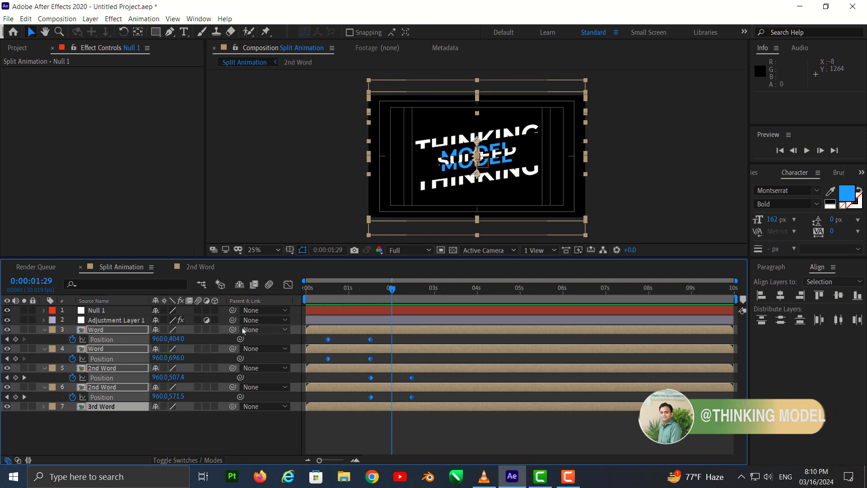
left_click_drag(234, 332, 113, 313)
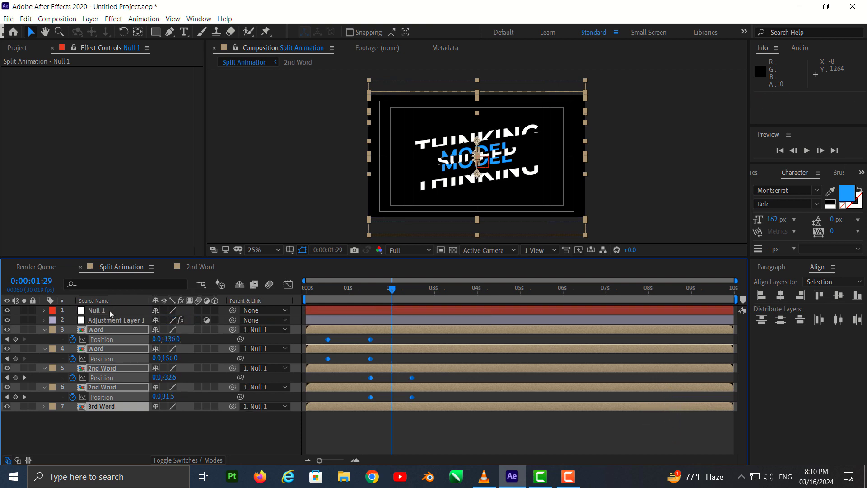
left_click(95, 312)
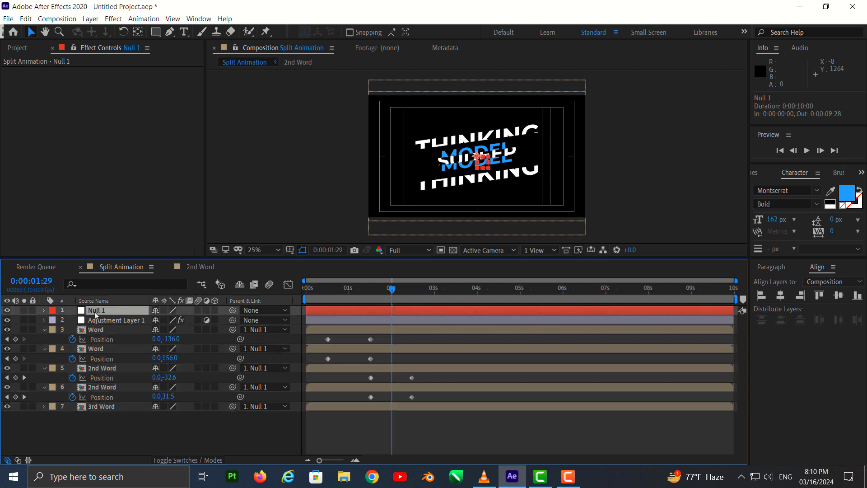
- Keyframe Null 1's Scale at 100%, then 90% at 0:00:03:15
key("s")
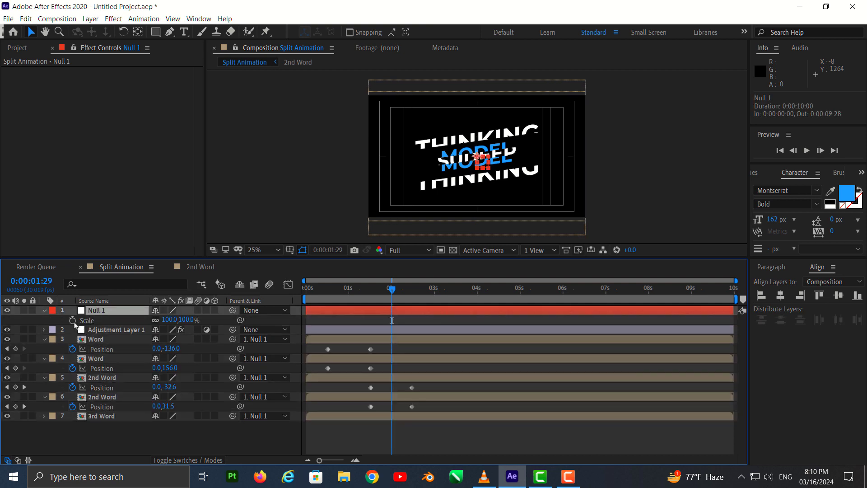
left_click(72, 320)
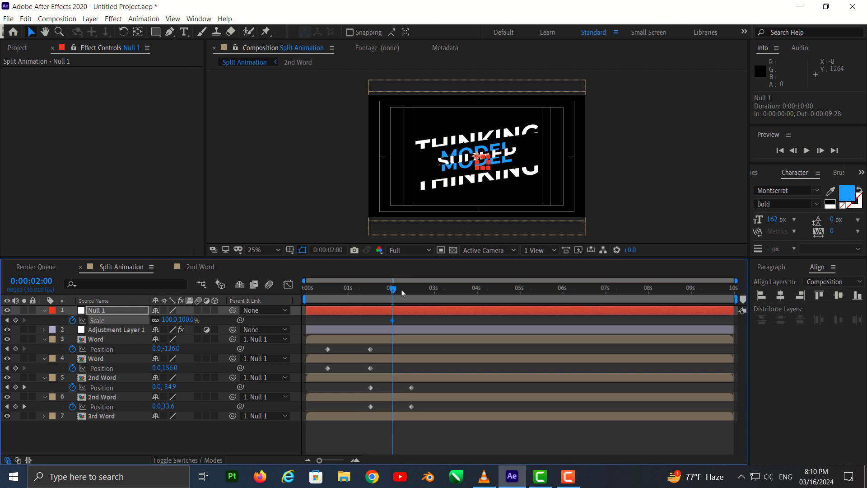
left_click_drag(393, 290, 441, 291)
left_click(182, 322)
type("150")
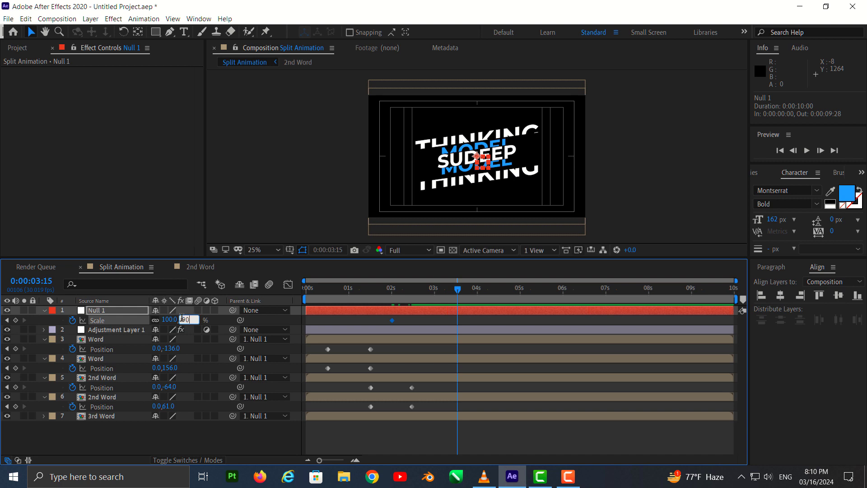
key("Return")
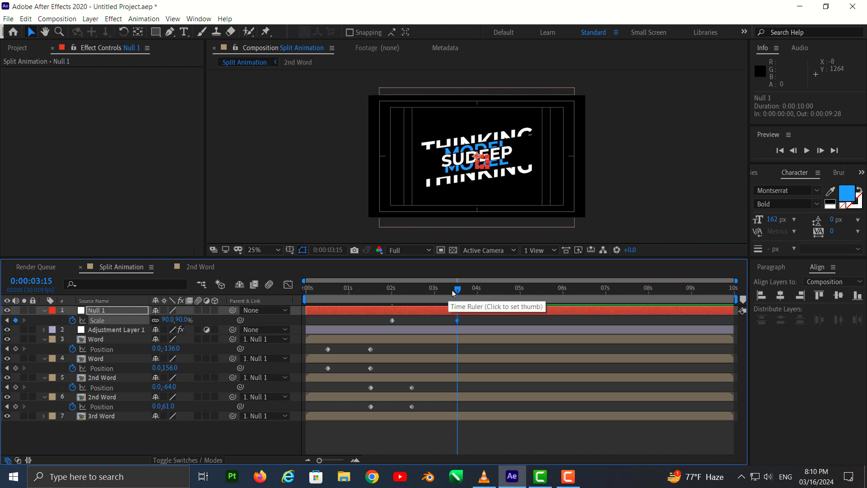
- Preview the scale animation from the start, then scrub back to the MODEL frame
key("Home")
key("space")
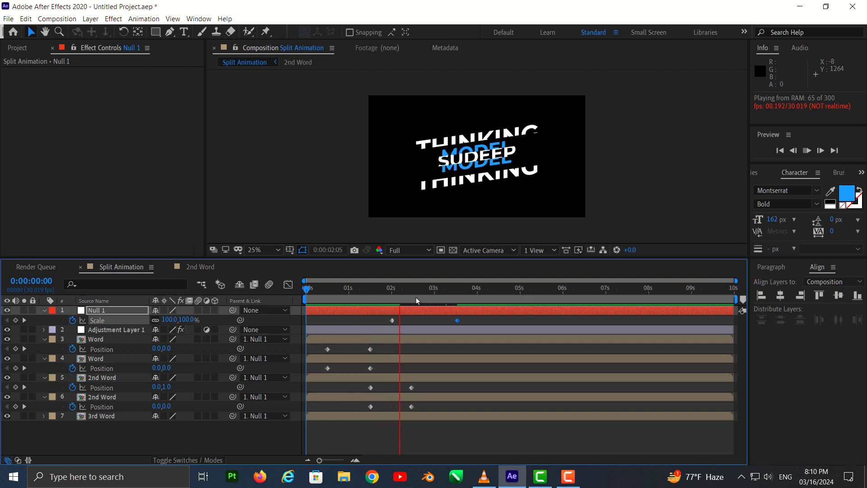
left_click(433, 311)
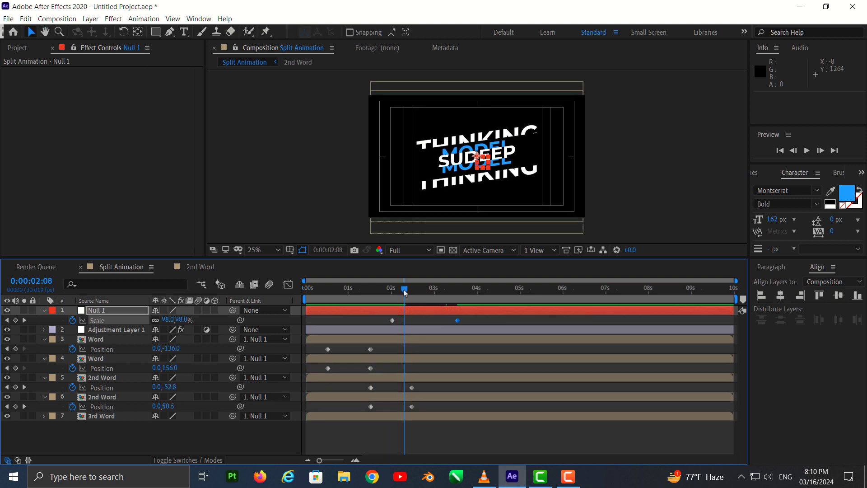
left_click_drag(404, 290, 366, 294)
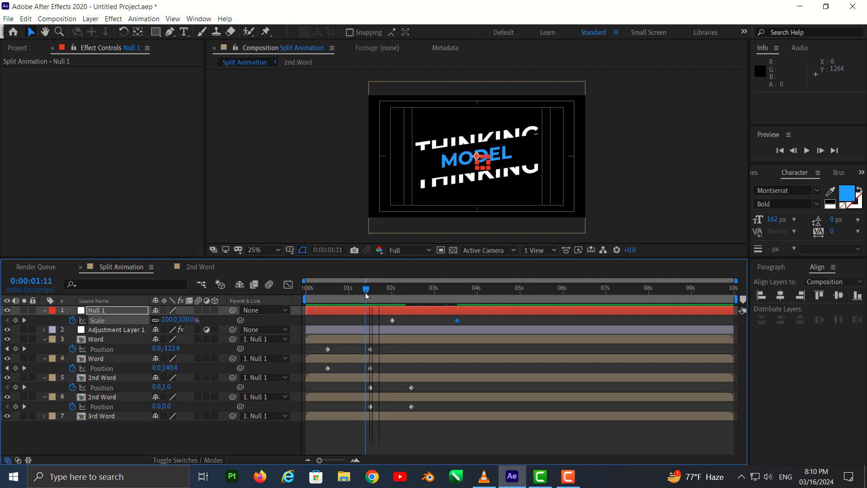
- Shift both 2nd Word layers' first Position keyframes to 0:00:01:00 and preview the retimed split
mouse_move(366, 294)
left_mouse_down()
mouse_move(356, 294)
mouse_move(367, 294)
left_mouse_up()
left_click_drag(367, 293, 351, 294)
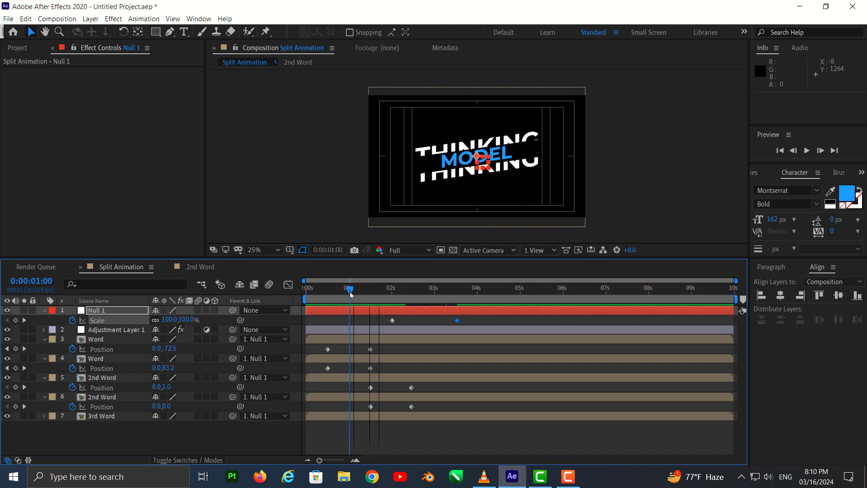
left_click(384, 351)
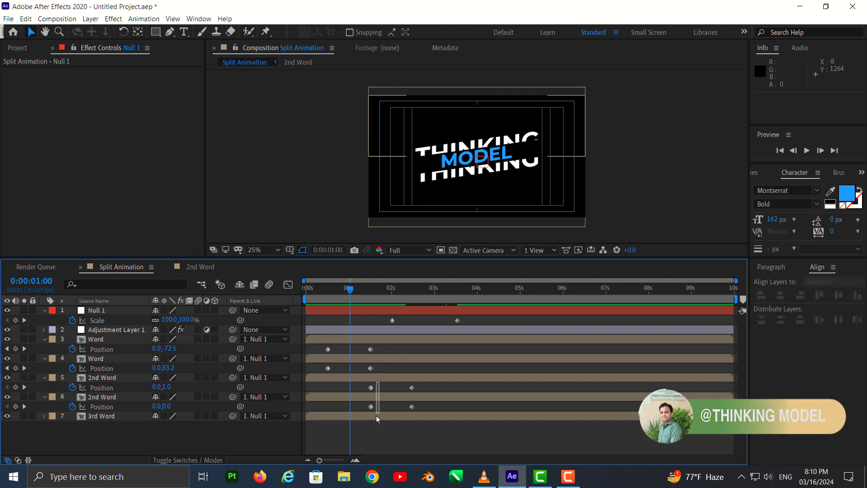
mouse_move(375, 416)
left_mouse_down()
mouse_move(364, 382)
mouse_move(359, 407)
left_mouse_up()
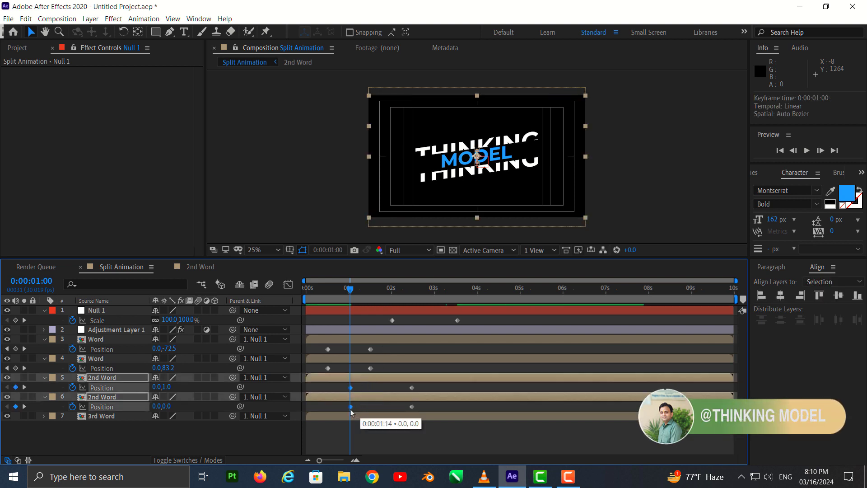
left_click(336, 295)
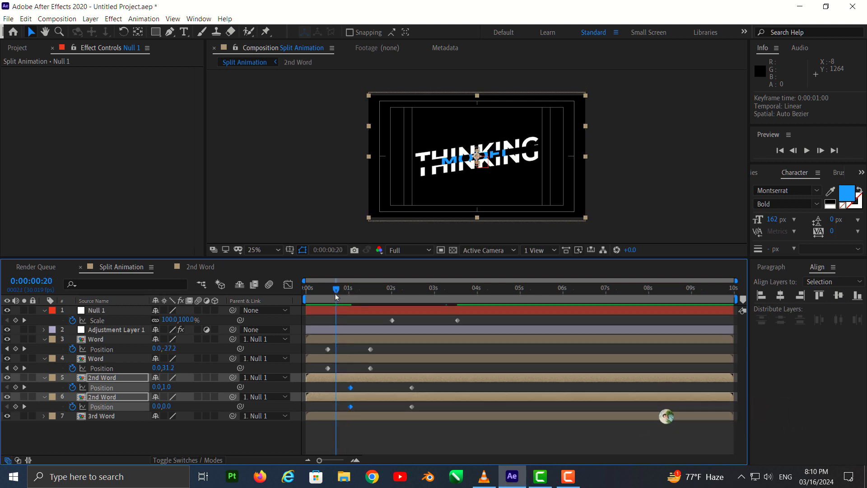
key("space")
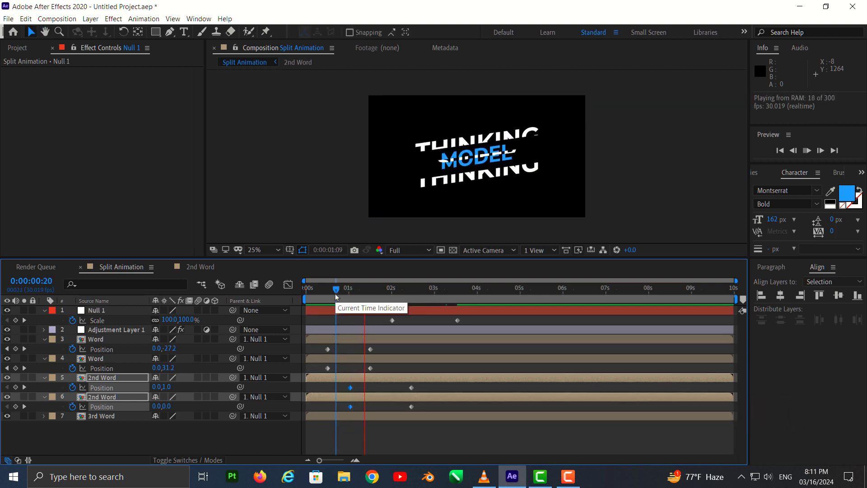
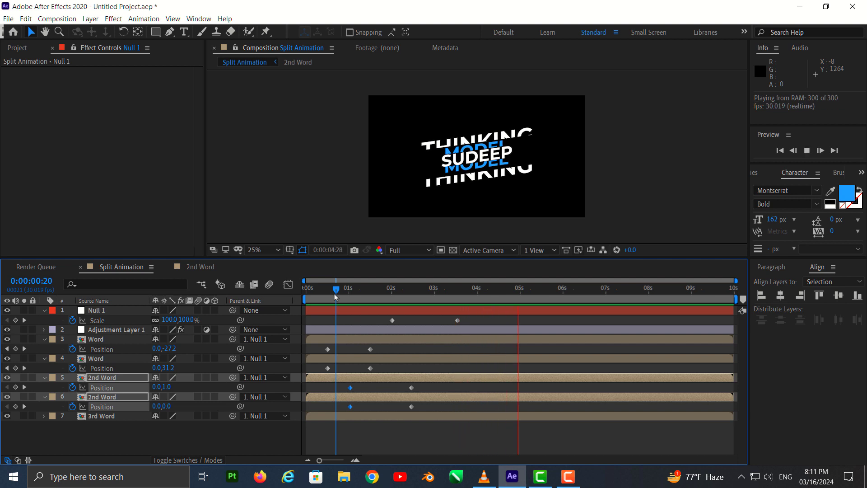
- Copy Null 1's first Scale keyframe, paste it at 0:00:04:24 to return scale to 100%, then preview
key("space")
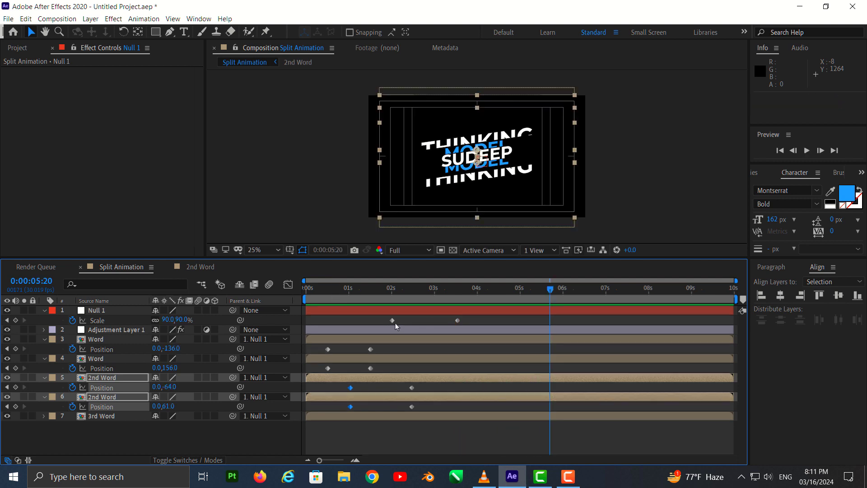
left_click(392, 320)
key("ctrl+c")
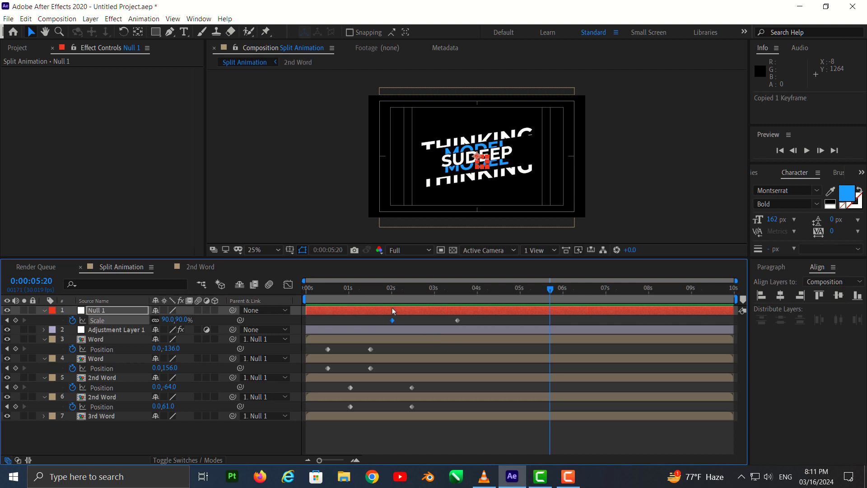
left_click_drag(550, 294, 513, 303)
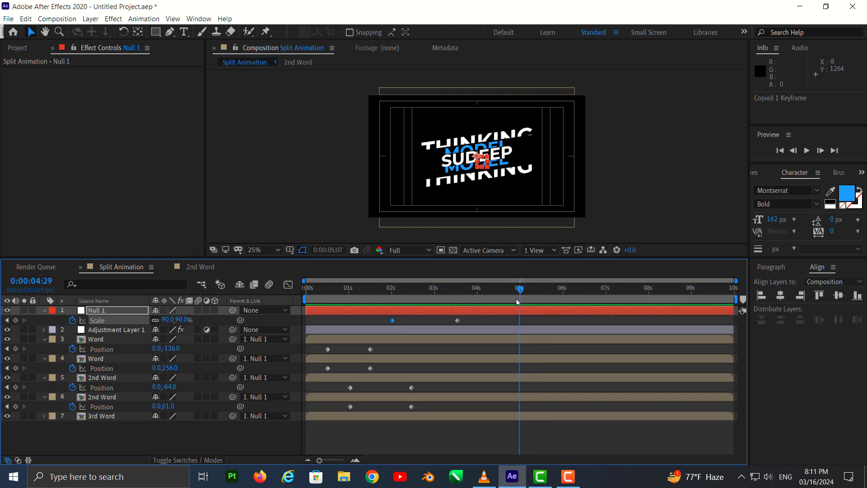
left_click(513, 332)
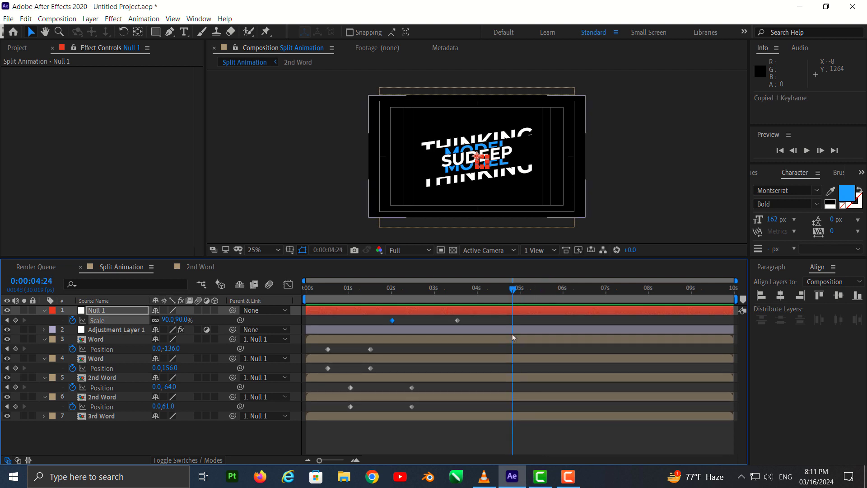
key("ctrl+v")
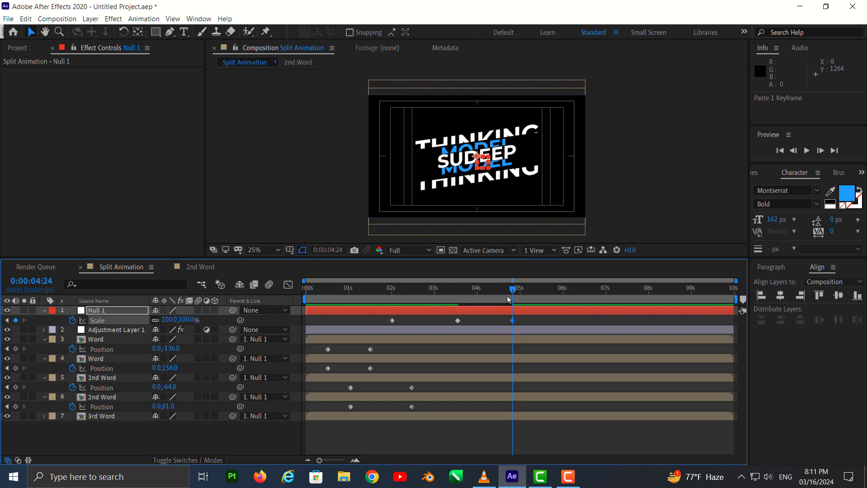
key("space")
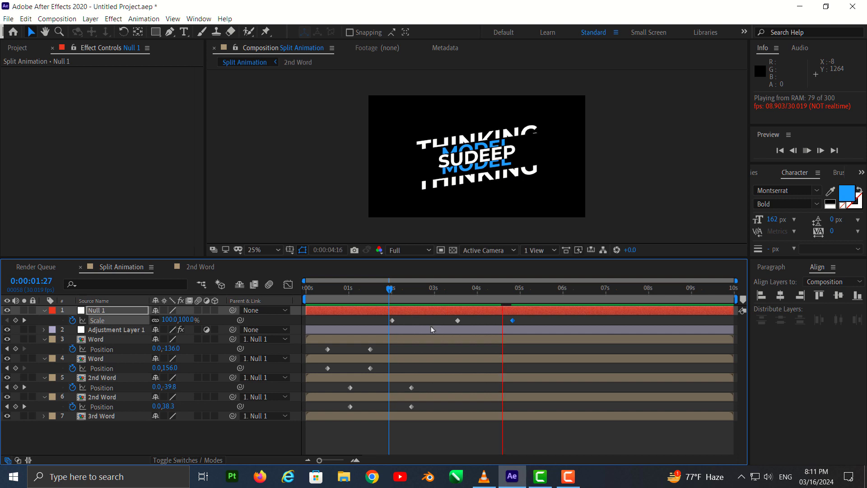
key("space")
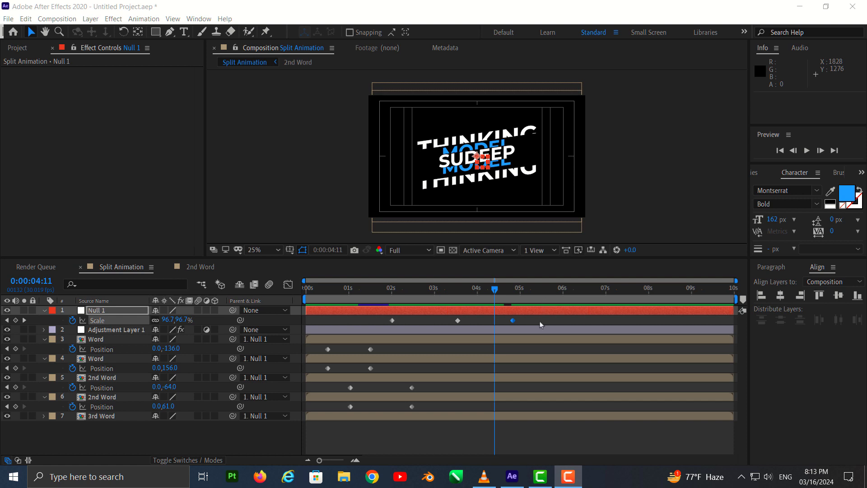
- Apply Easy Ease to every Null 1 Scale and word Position keyframe
left_click_drag(536, 317, 319, 429)
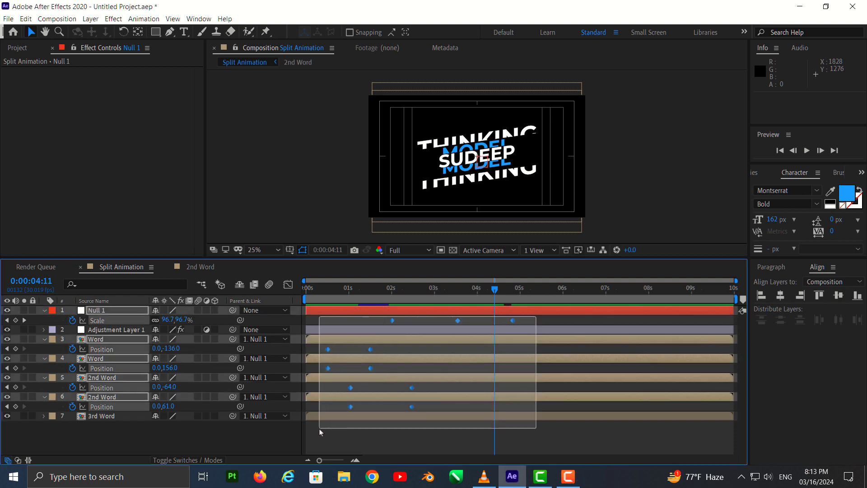
right_click(351, 406)
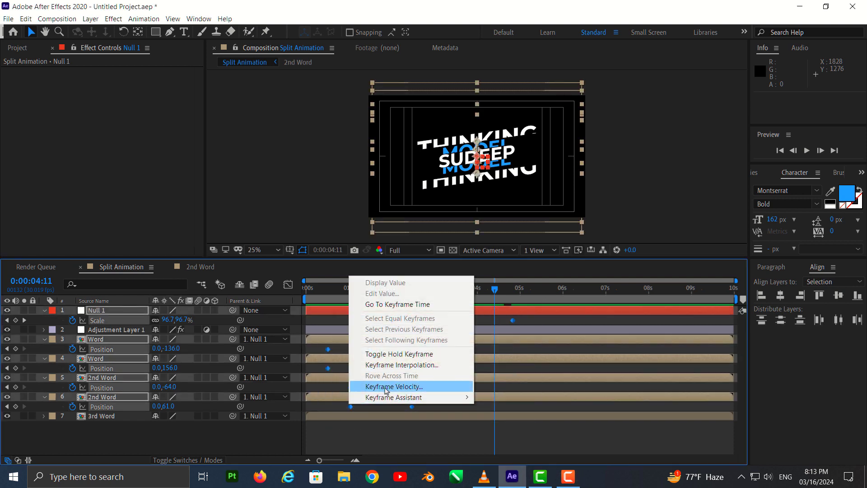
mouse_move(400, 397)
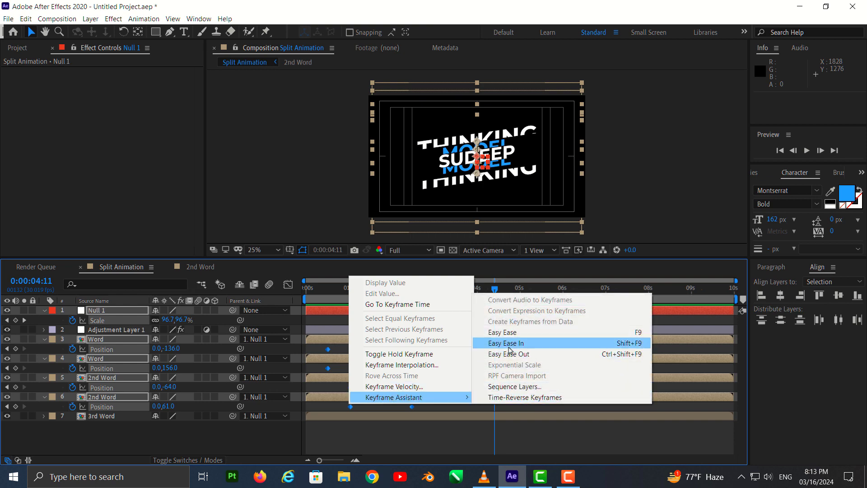
left_click(508, 334)
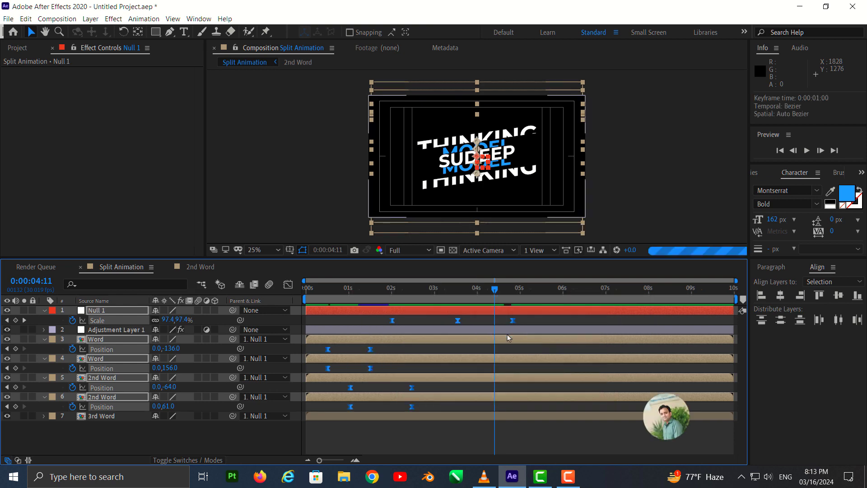
- In the speed graph, drag the keyframes' influence handles out to 100% for sharper speed peaks
left_click(288, 284)
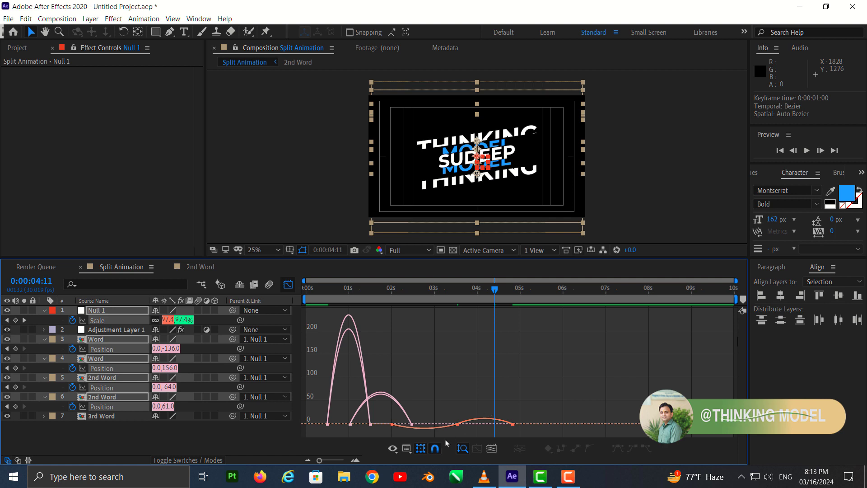
left_click_drag(321, 463, 333, 463)
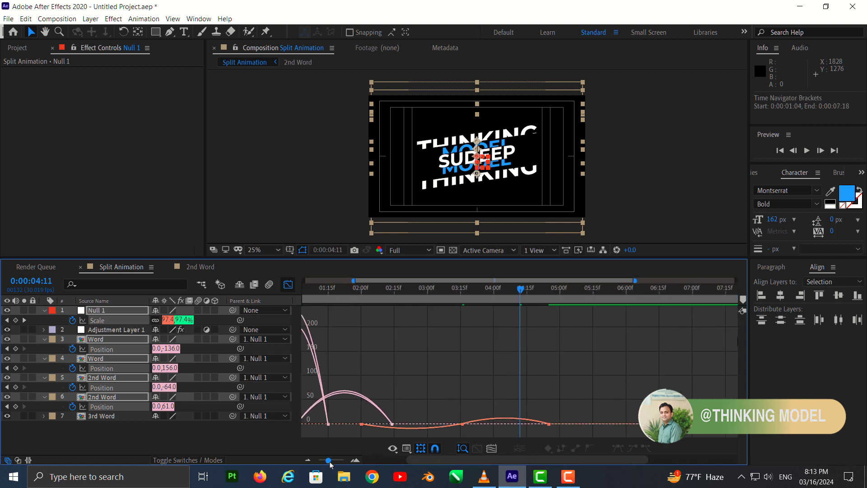
left_click_drag(457, 465, 392, 462)
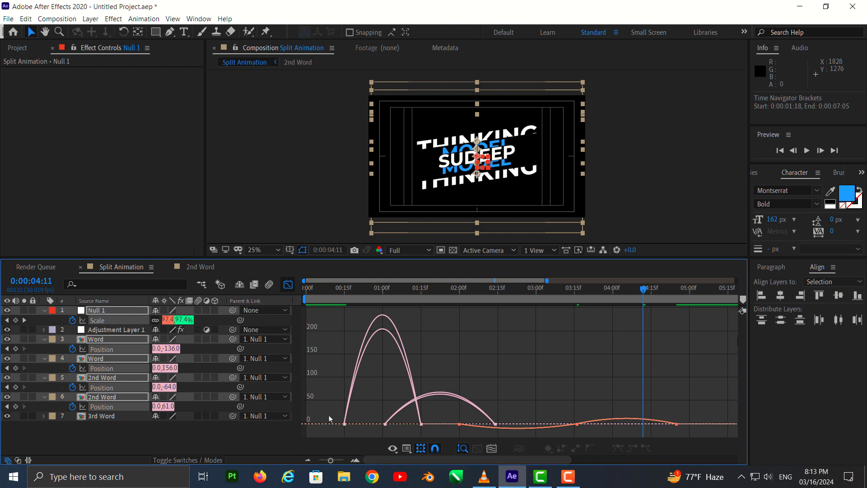
left_click_drag(329, 410, 684, 436)
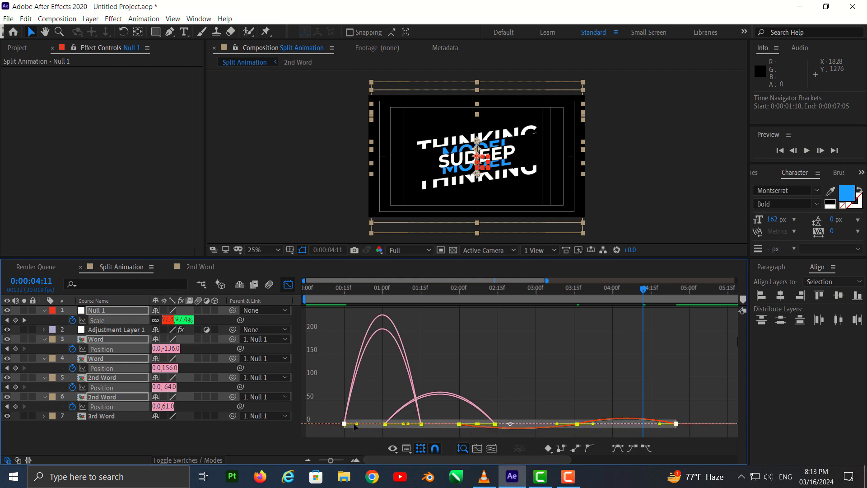
mouse_move(360, 426)
left_mouse_down()
mouse_move(412, 427)
mouse_move(377, 431)
left_mouse_up()
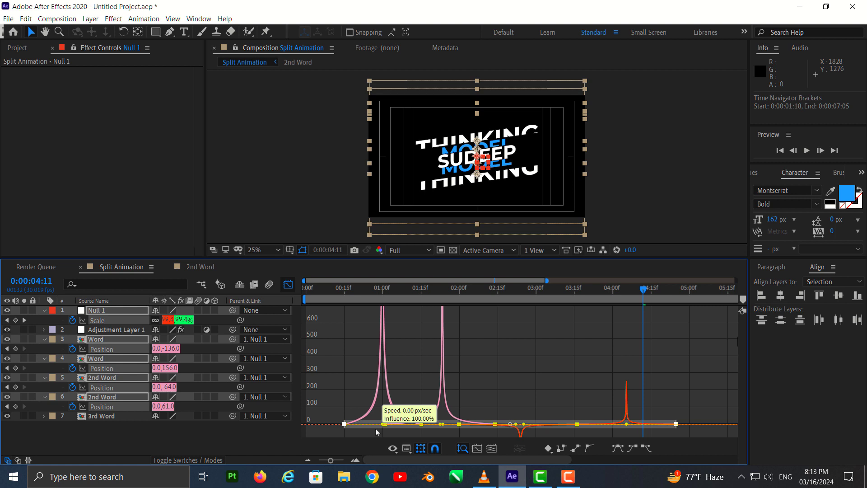
left_click_drag(376, 432, 380, 431)
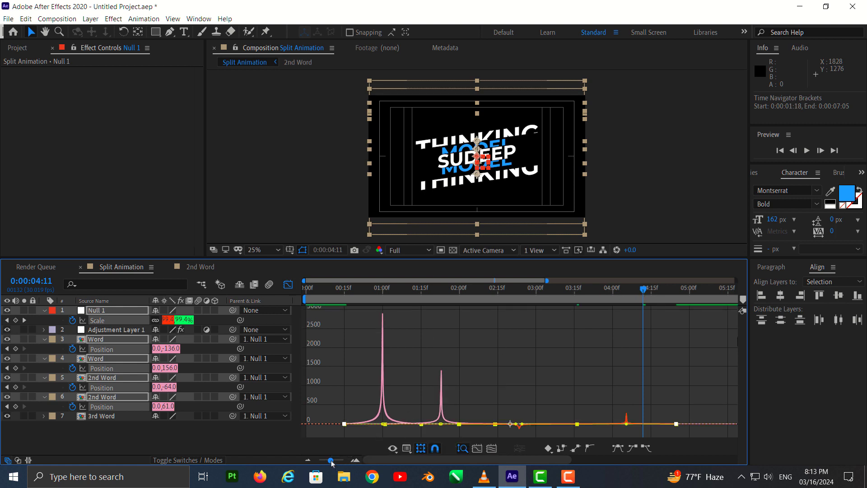
left_click_drag(331, 460, 312, 466)
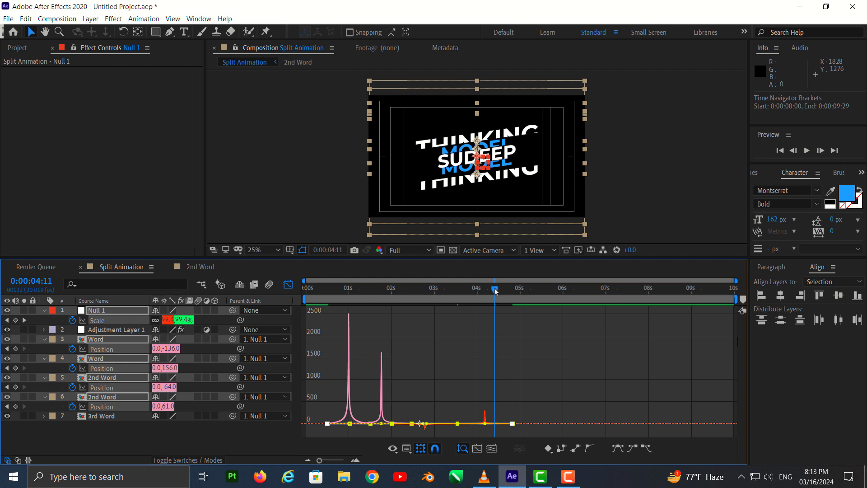
left_click(288, 285)
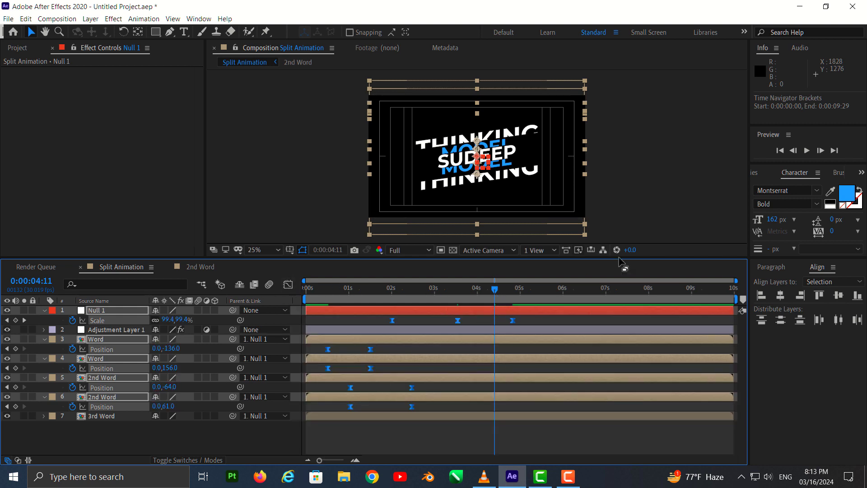
left_click(656, 205)
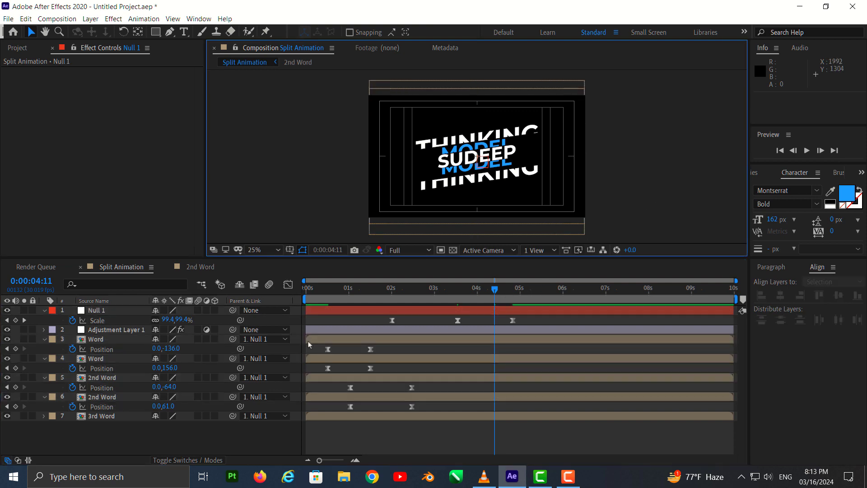
- Play the preview from the start: THINKING splits apart to reveal MODEL, then SUDEEP
left_click(220, 453)
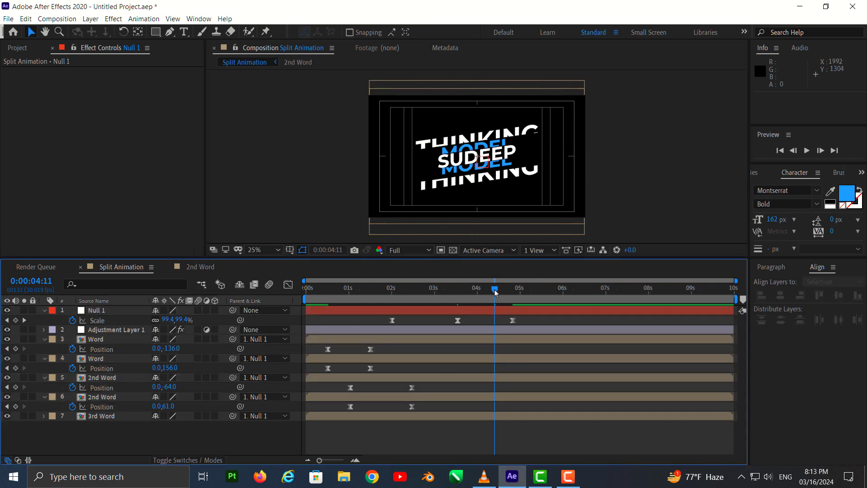
key("space")
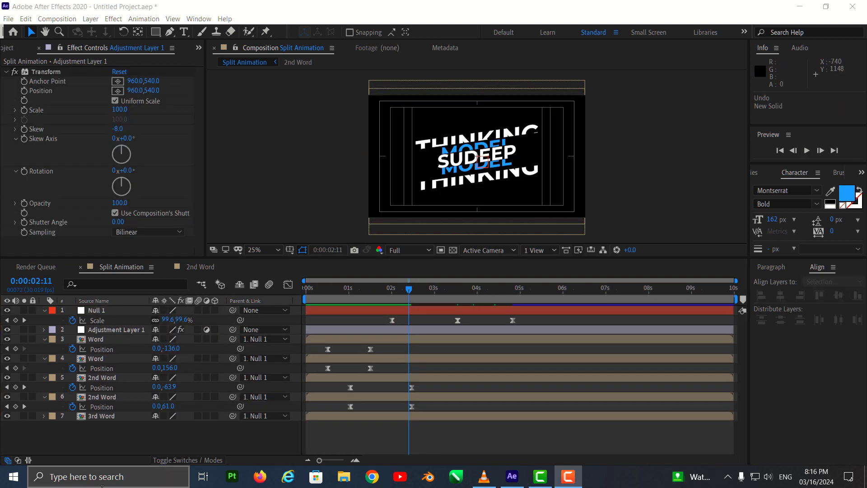
- Add a 1920×1080 turquoise solid named BG at the top of the layer stack
right_click(134, 444)
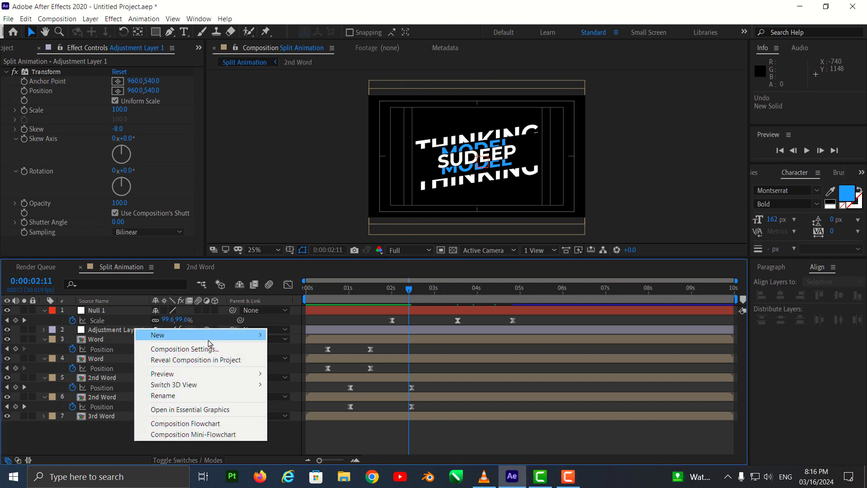
mouse_move(210, 338)
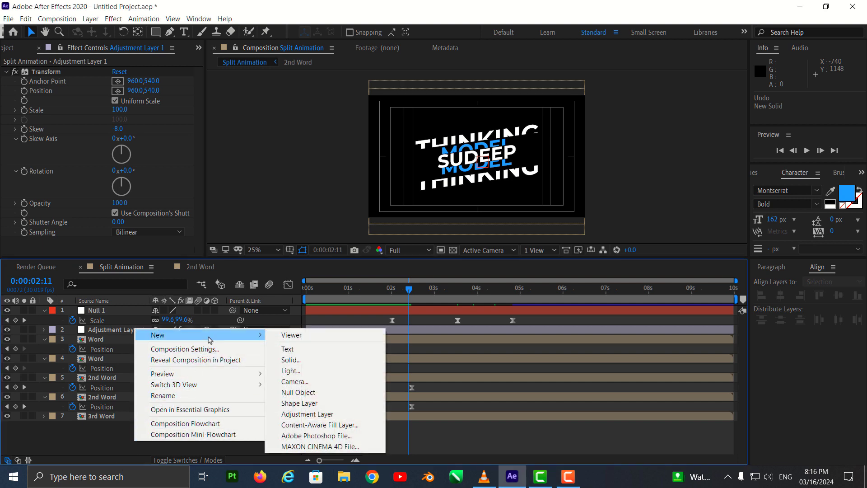
left_click(305, 360)
left_click(479, 289)
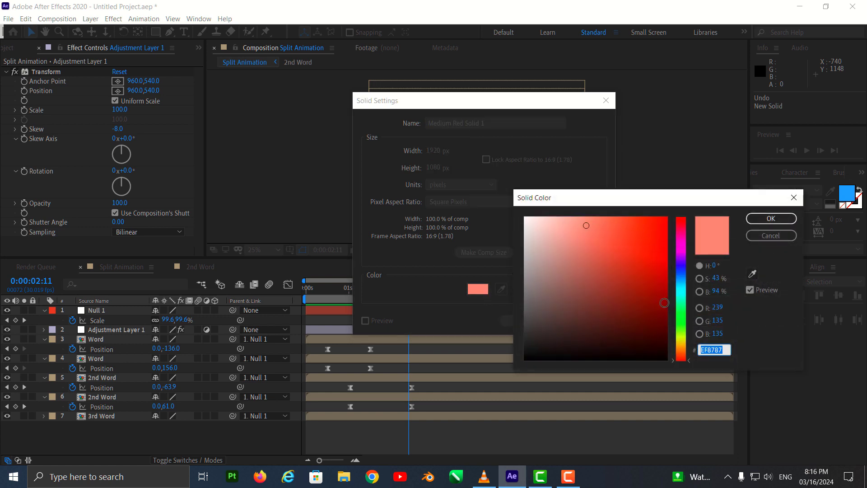
left_click(681, 300)
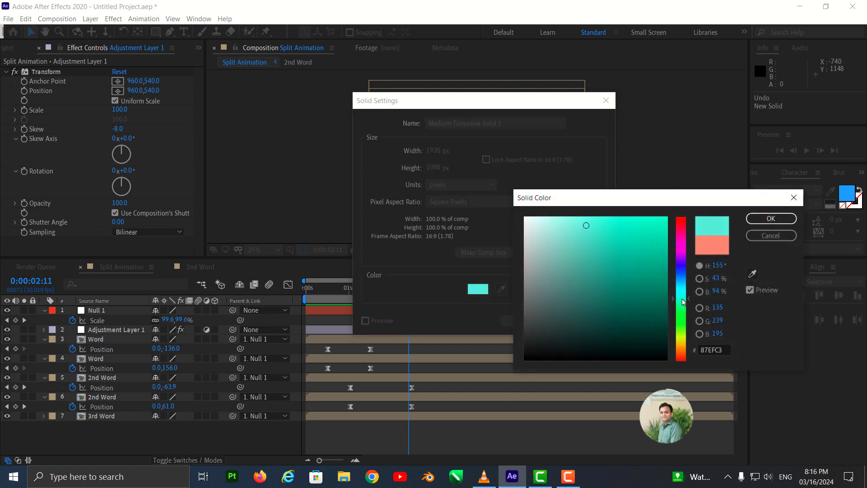
left_click_drag(658, 230, 663, 222)
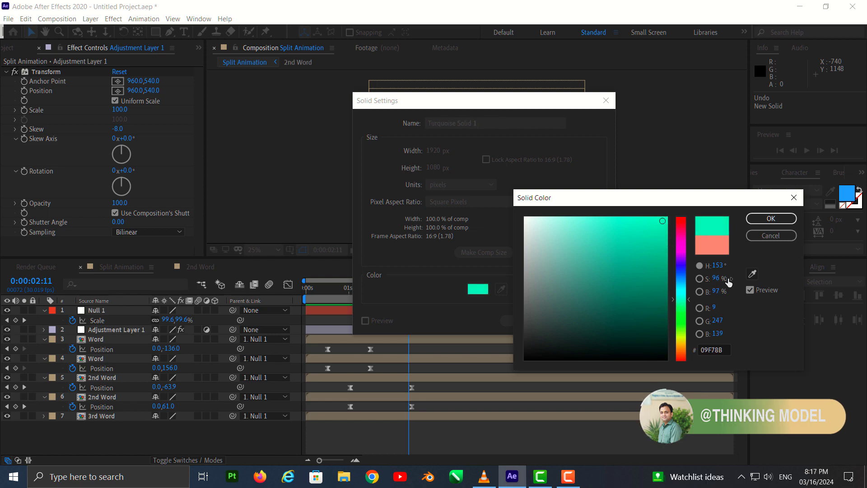
left_click(770, 218)
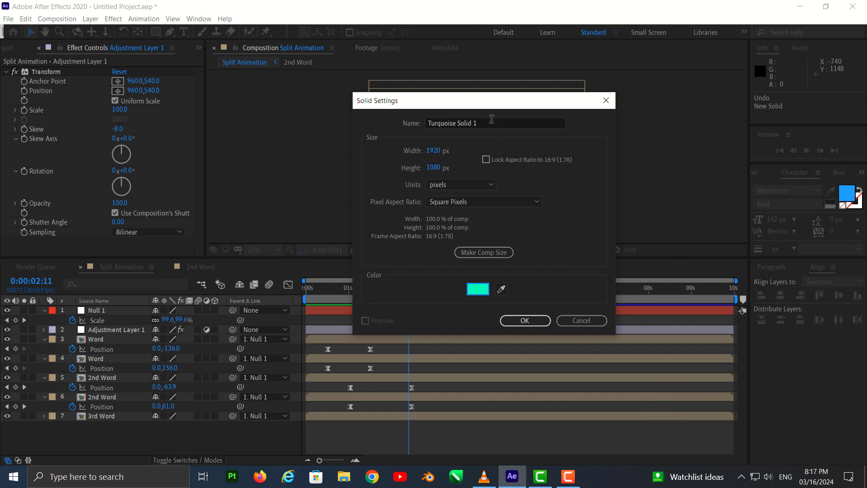
left_click_drag(492, 118, 405, 122)
type("BG")
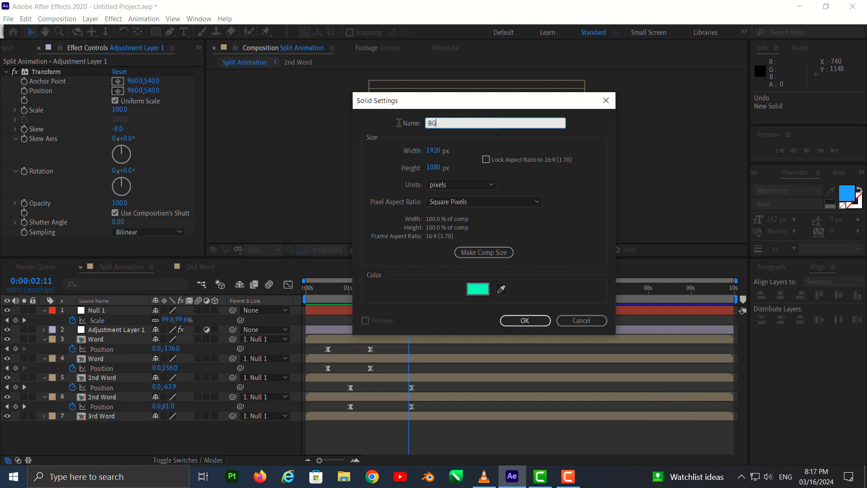
left_click(514, 319)
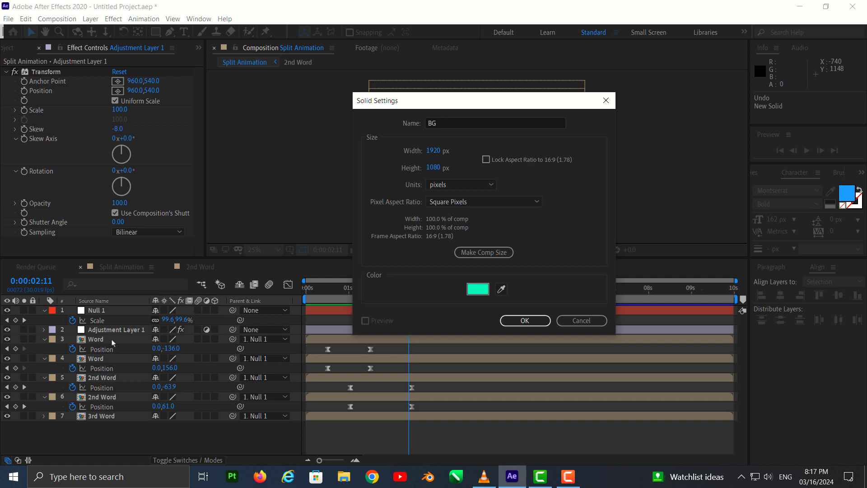
left_click(534, 319)
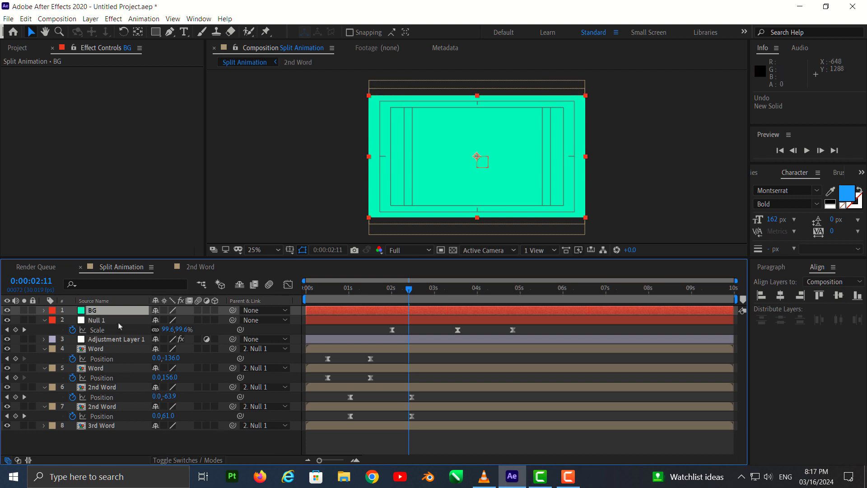
- Set the BG layer's blend mode to Screen
left_click(183, 461)
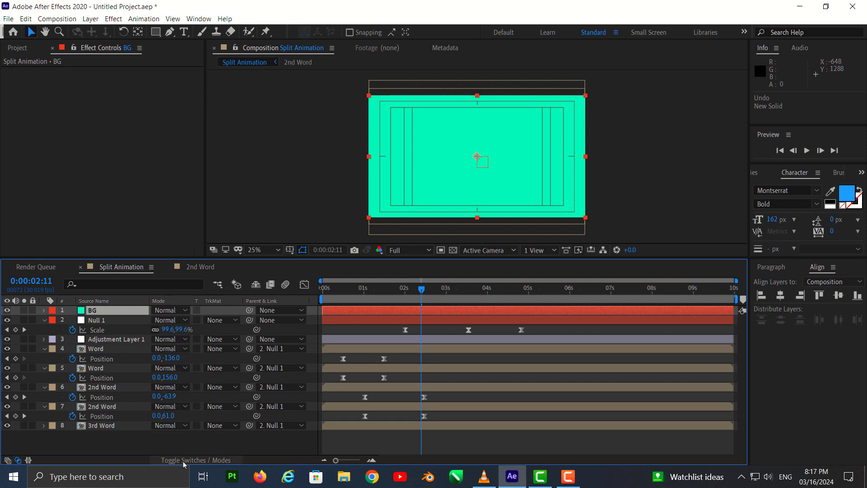
left_click(186, 310)
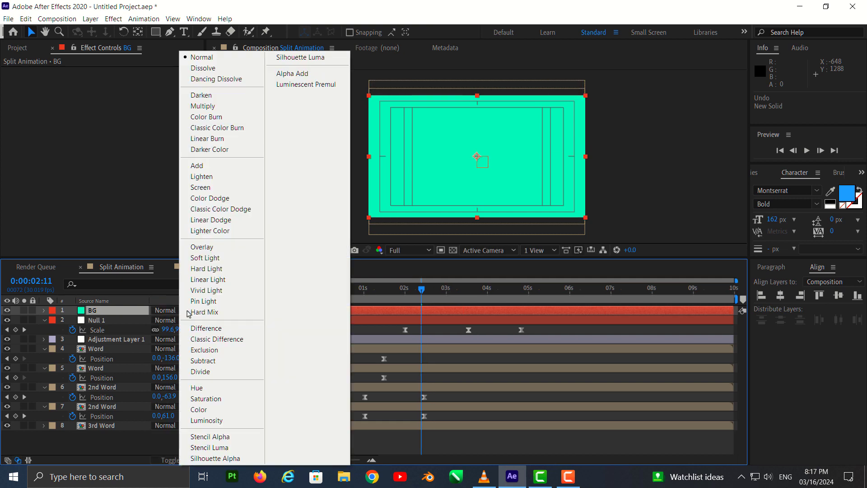
left_click(235, 189)
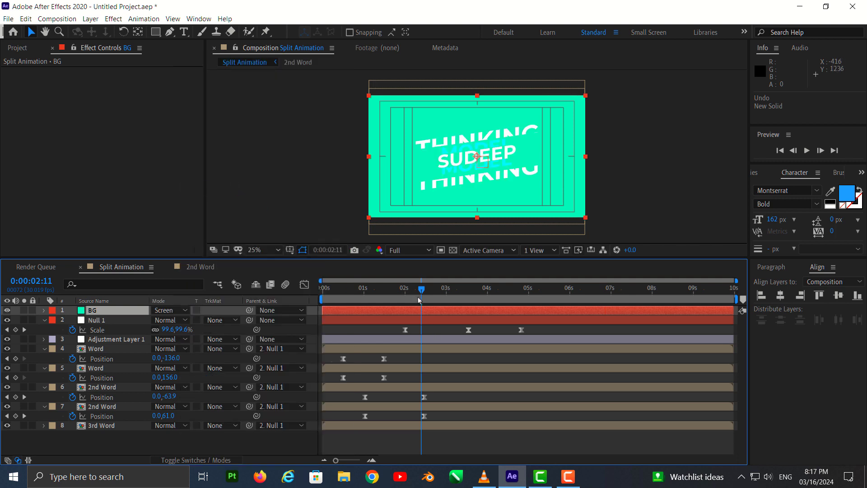
- Preview the split-text animation from 0:00:00:18
left_click_drag(420, 290, 348, 292)
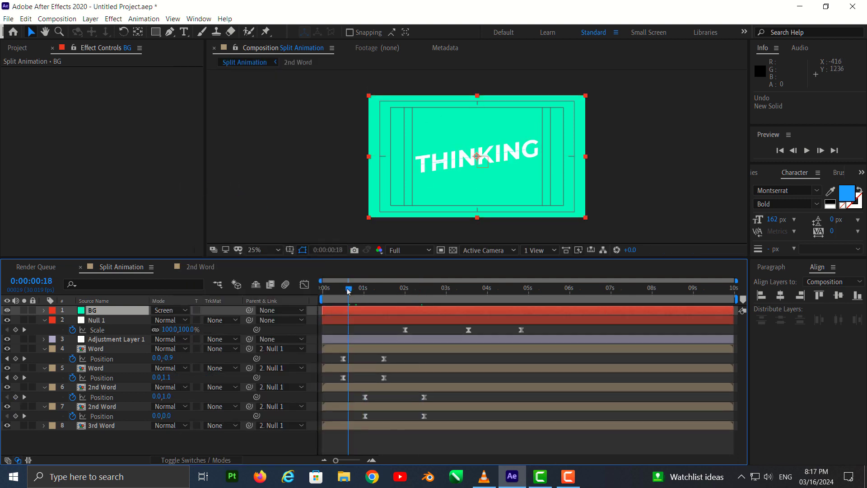
key("space")
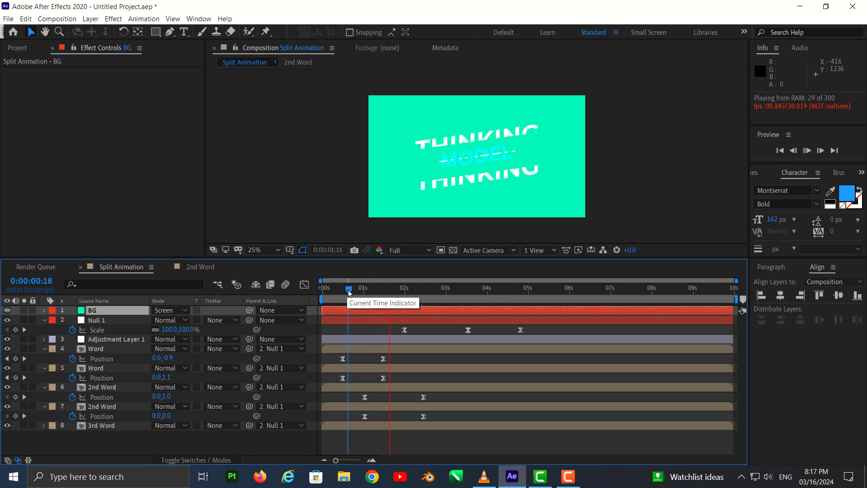
key("space")
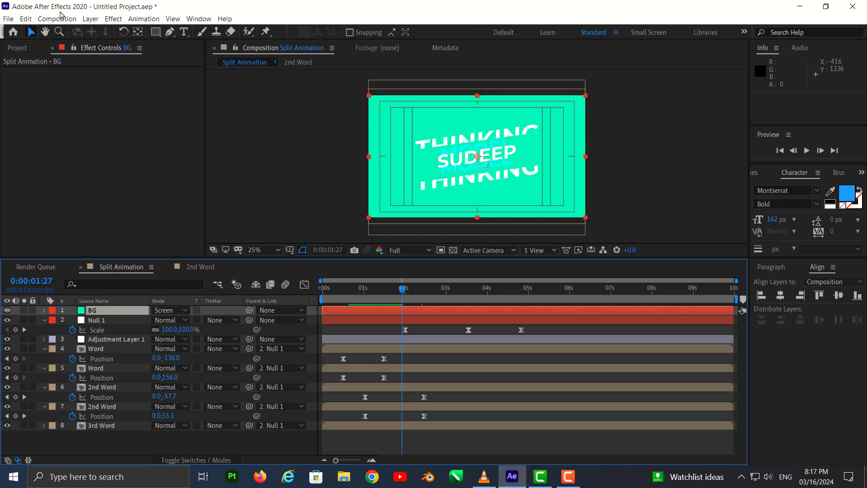
- Recolour the BG solid to vivid purple 5212F8 in Solid Settings, then preview from the start
left_click(90, 19)
left_click(99, 40)
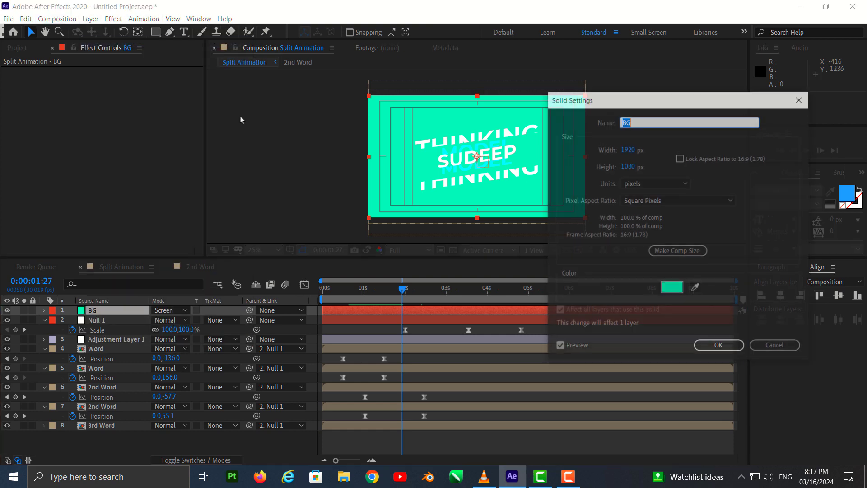
left_click(677, 293)
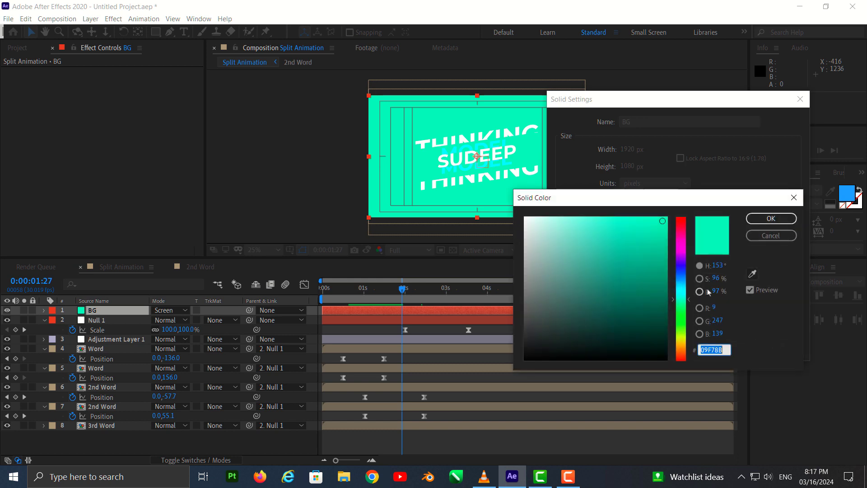
left_click_drag(687, 300, 687, 332)
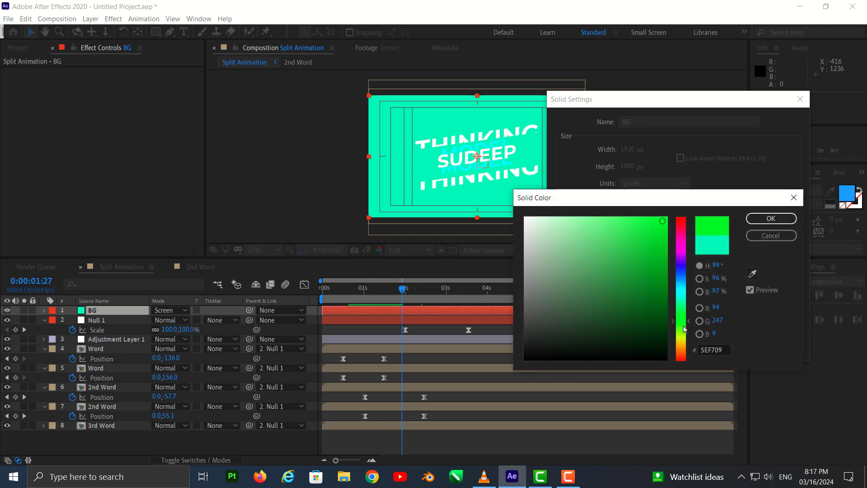
left_click(668, 267)
left_click(682, 249)
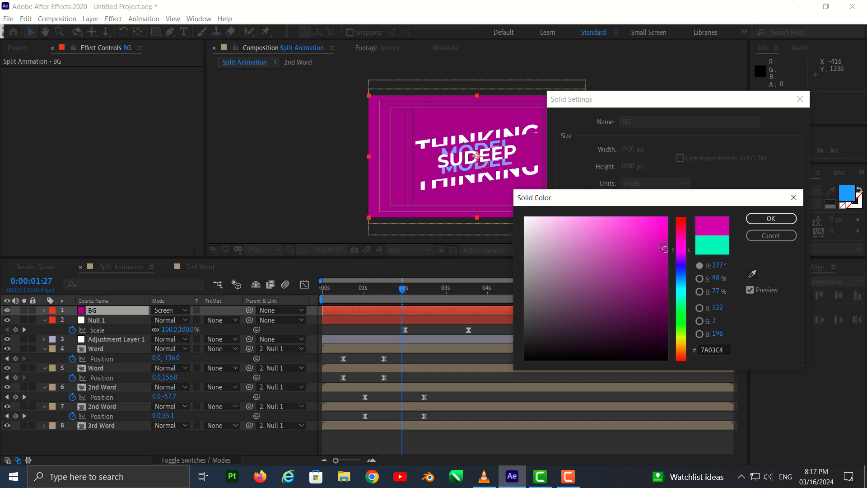
mouse_move(667, 271)
left_mouse_down()
mouse_move(603, 231)
mouse_move(634, 279)
left_mouse_up()
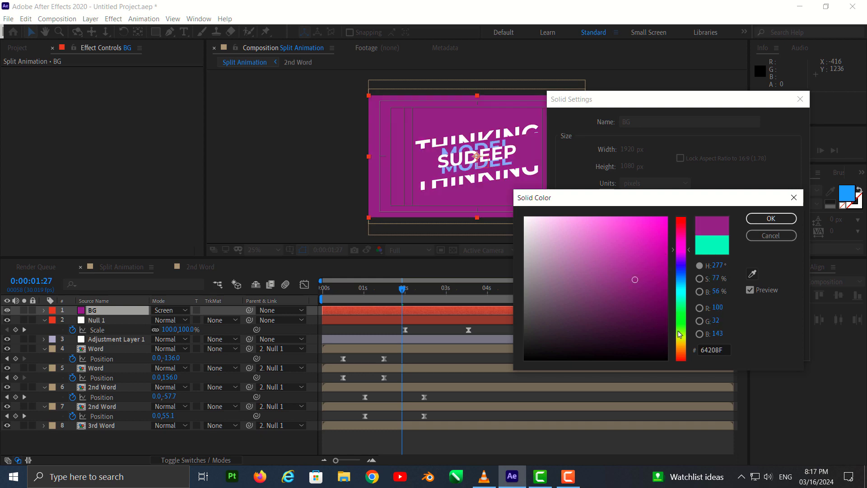
left_click_drag(681, 333, 684, 342)
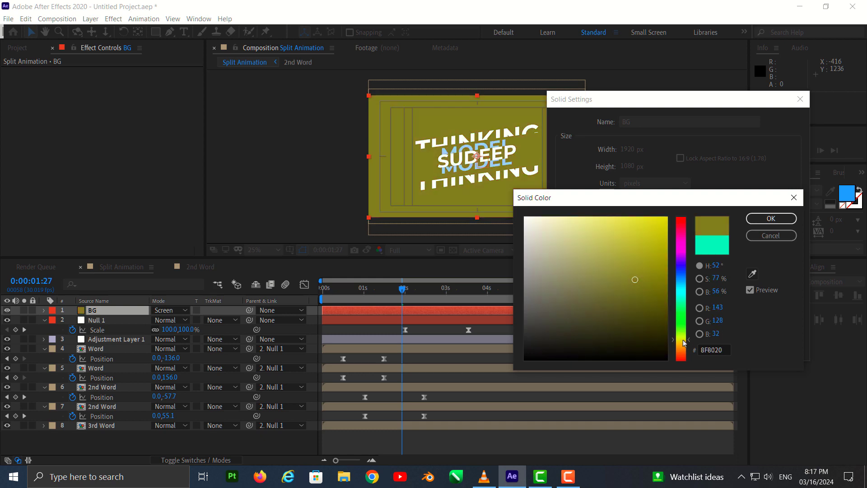
mouse_move(664, 226)
left_mouse_down()
mouse_move(657, 220)
mouse_move(681, 261)
left_mouse_up()
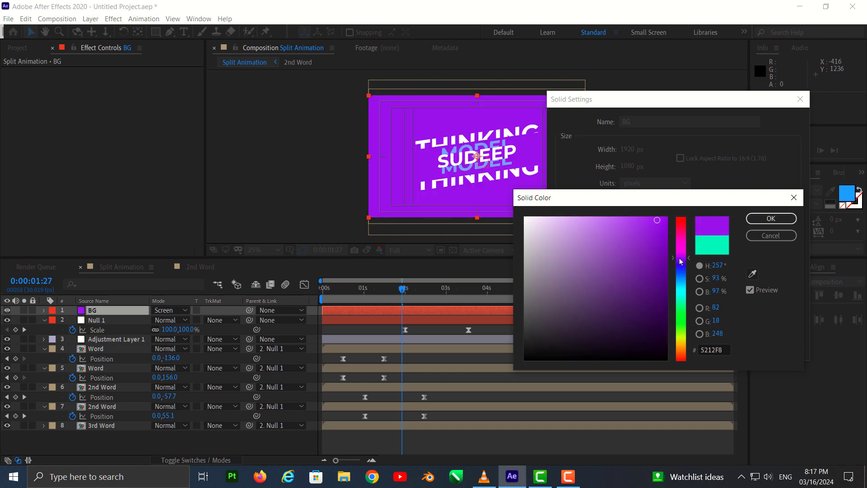
left_click(759, 225)
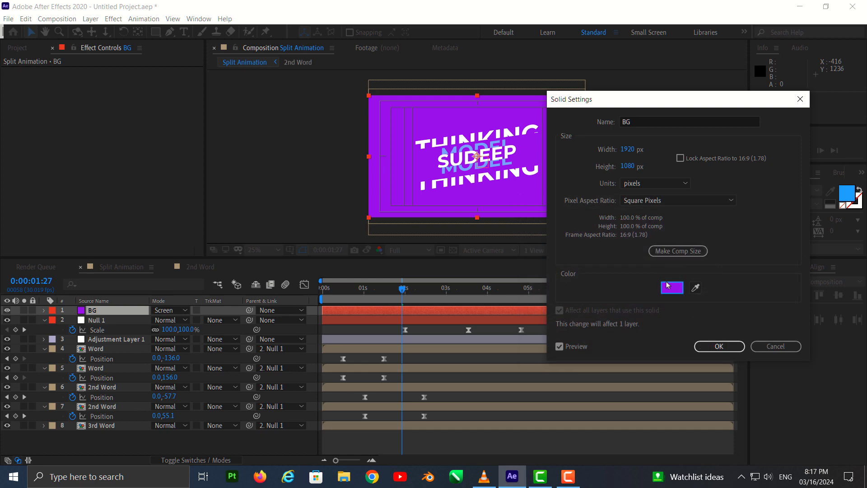
left_click(700, 348)
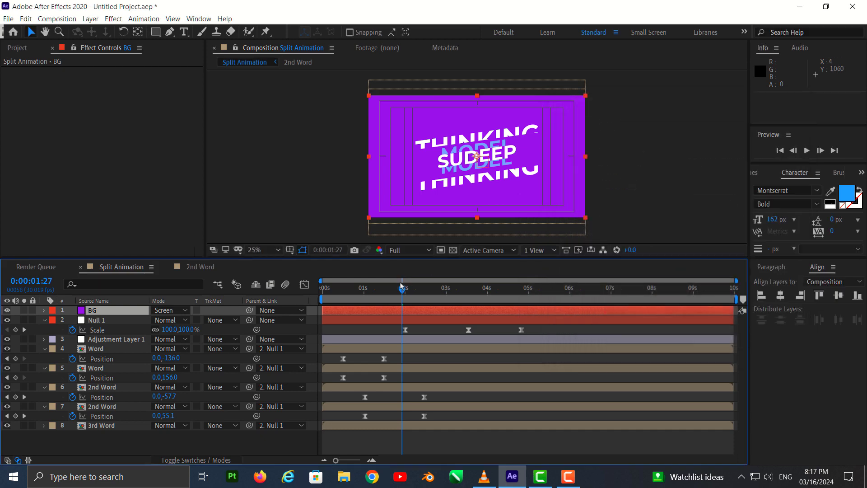
key("space")
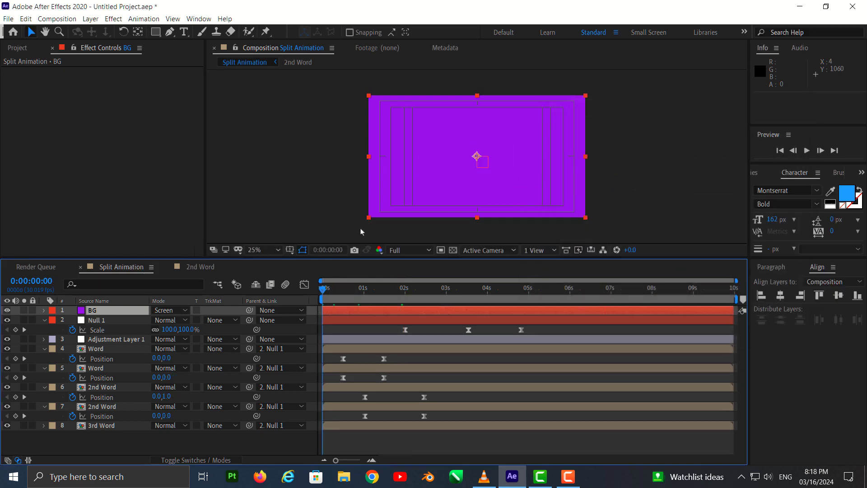